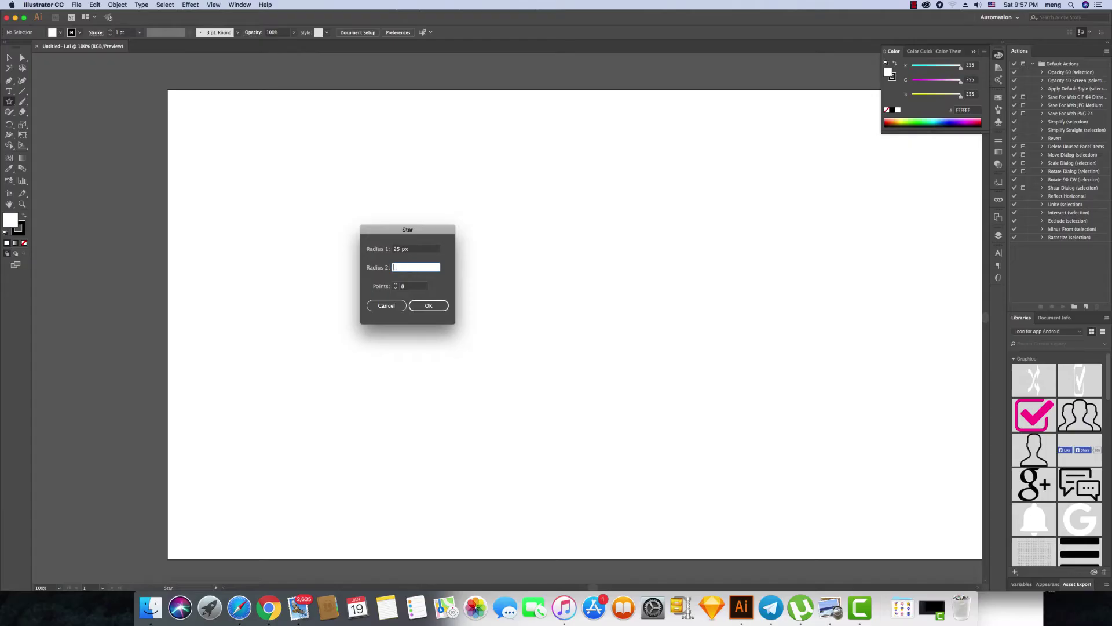
Create an eight-point star and enlarge it near the page centre.
left_click(429, 305)
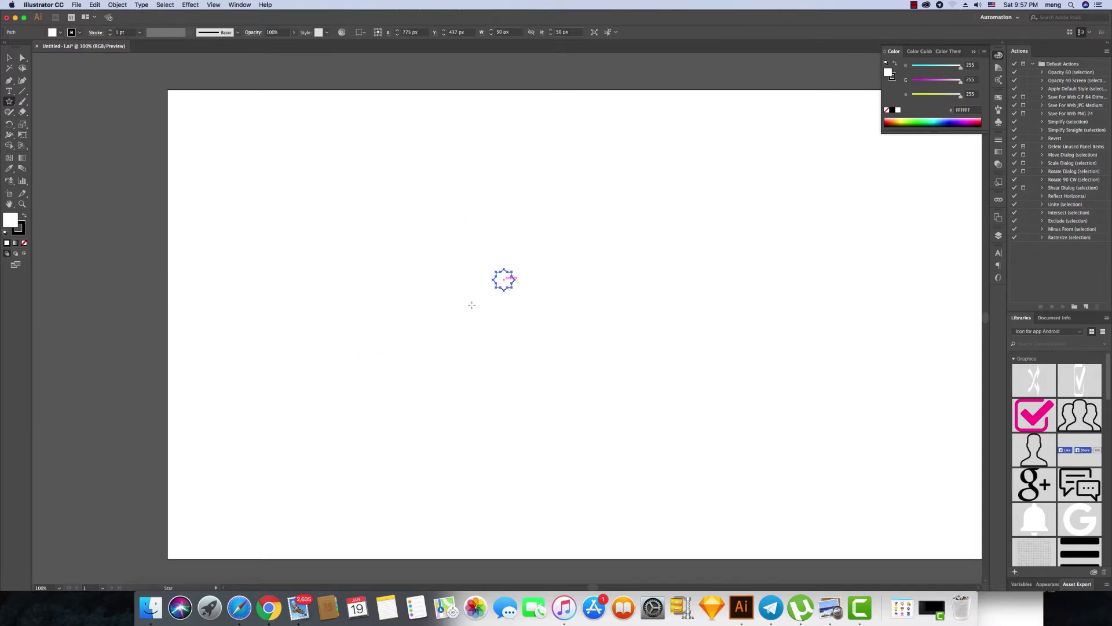
key("v")
left_click_drag(517, 268, 575, 219)
left_click(550, 248)
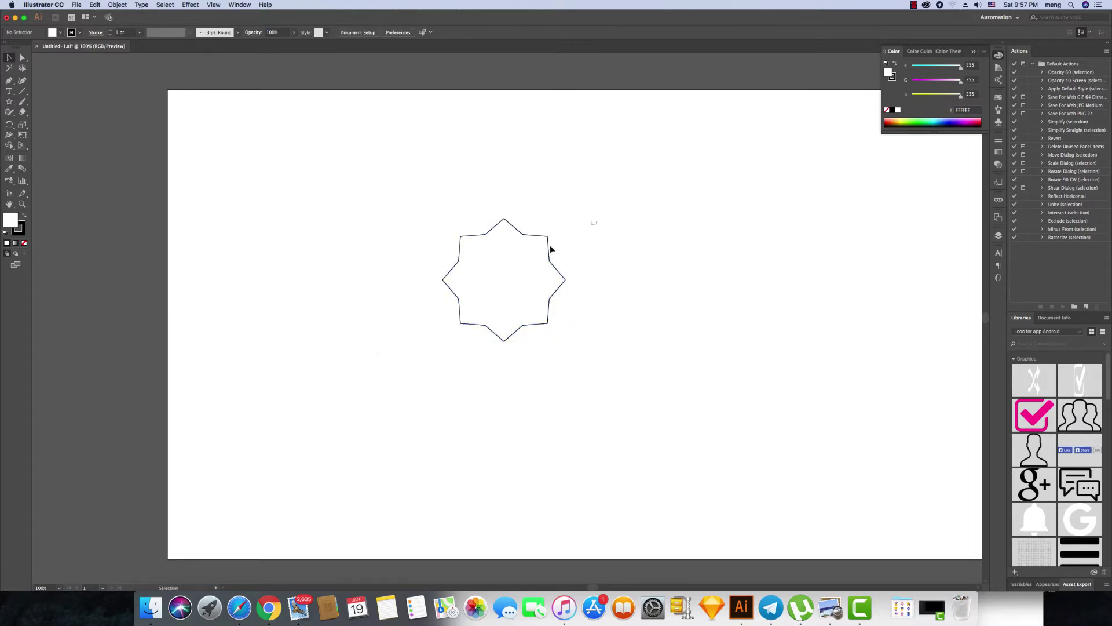
key("space")
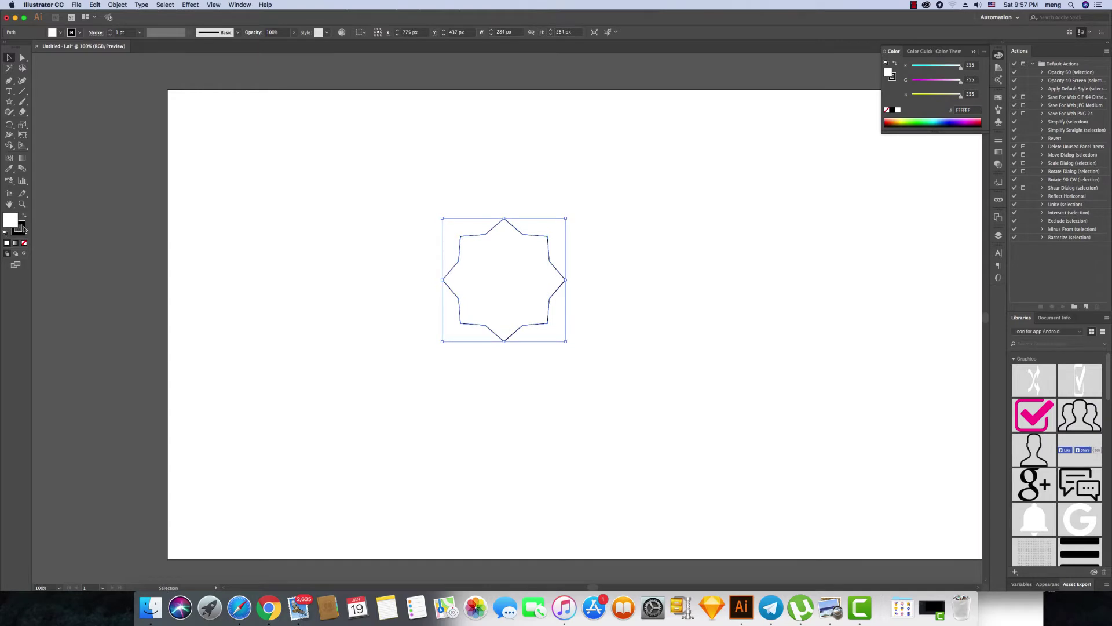
Fill the eight-point star with dark blue and deselect it.
double_click(10, 222)
left_click(494, 429)
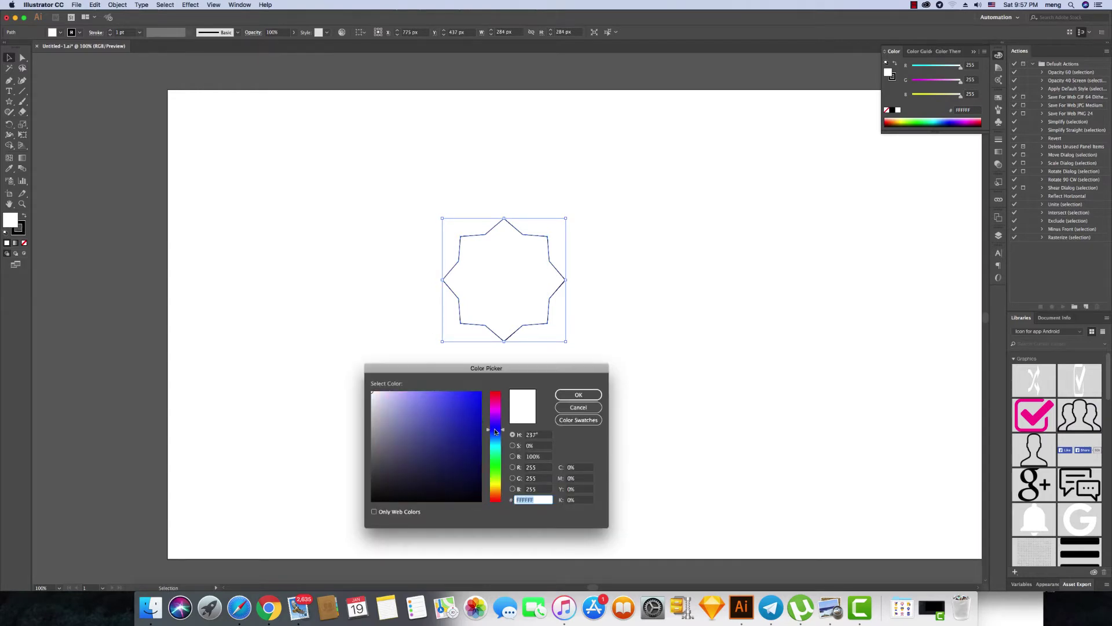
left_click(578, 395)
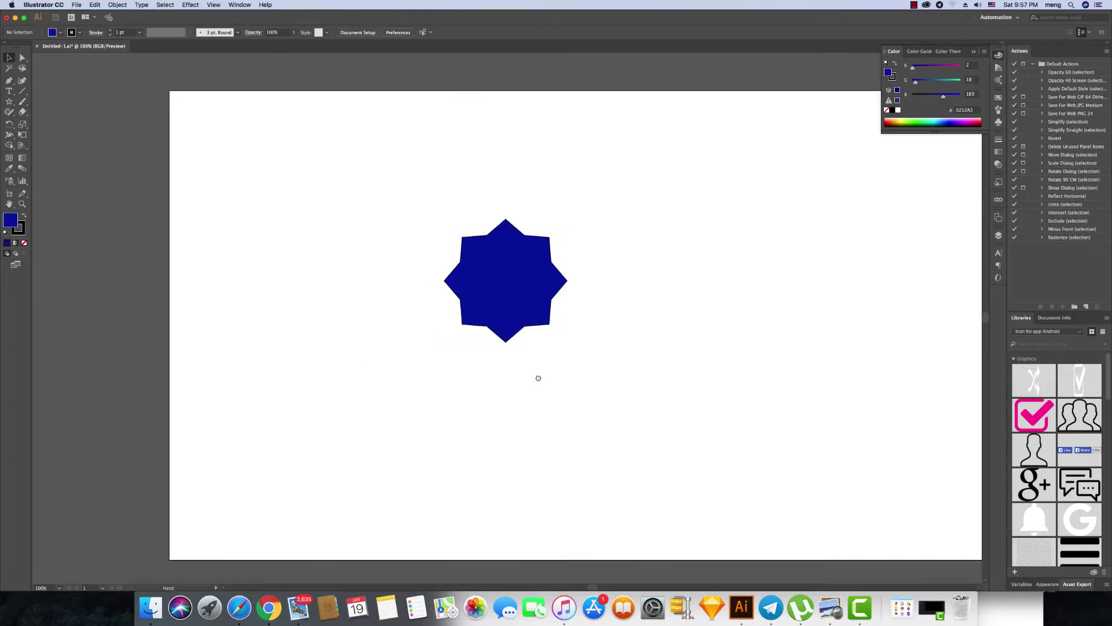
scroll(536, 377, "left", 2)
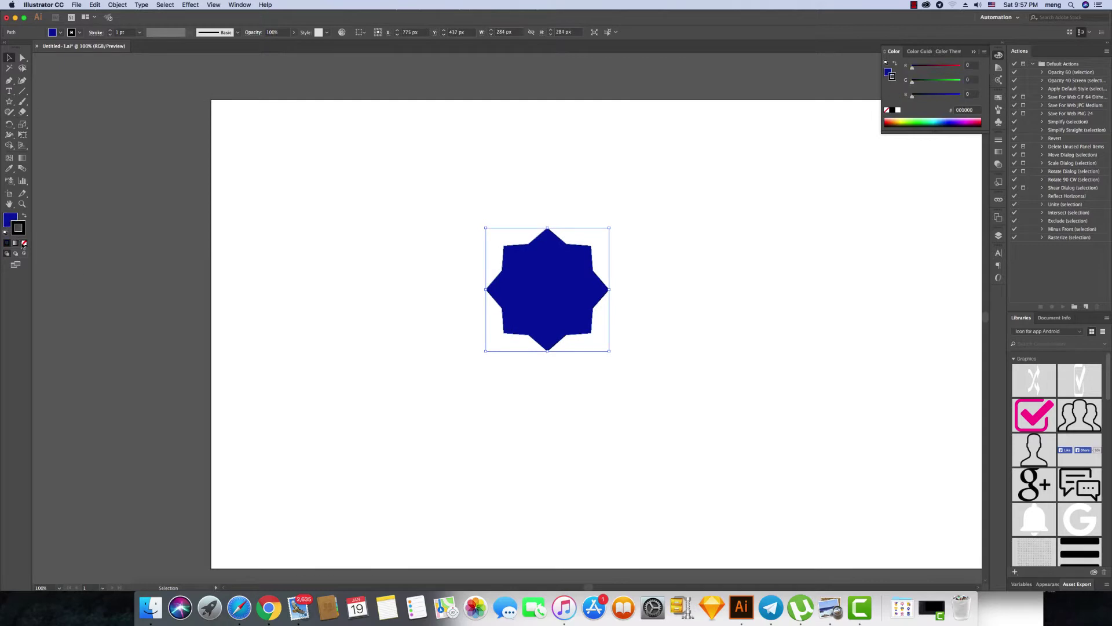
left_click(387, 307)
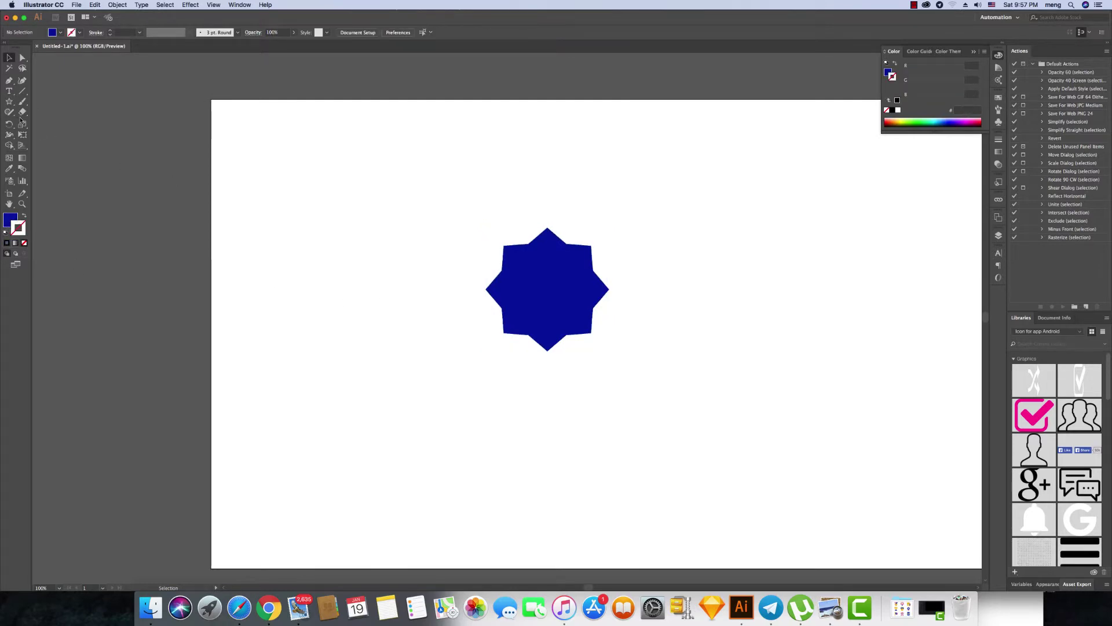
left_click(9, 104)
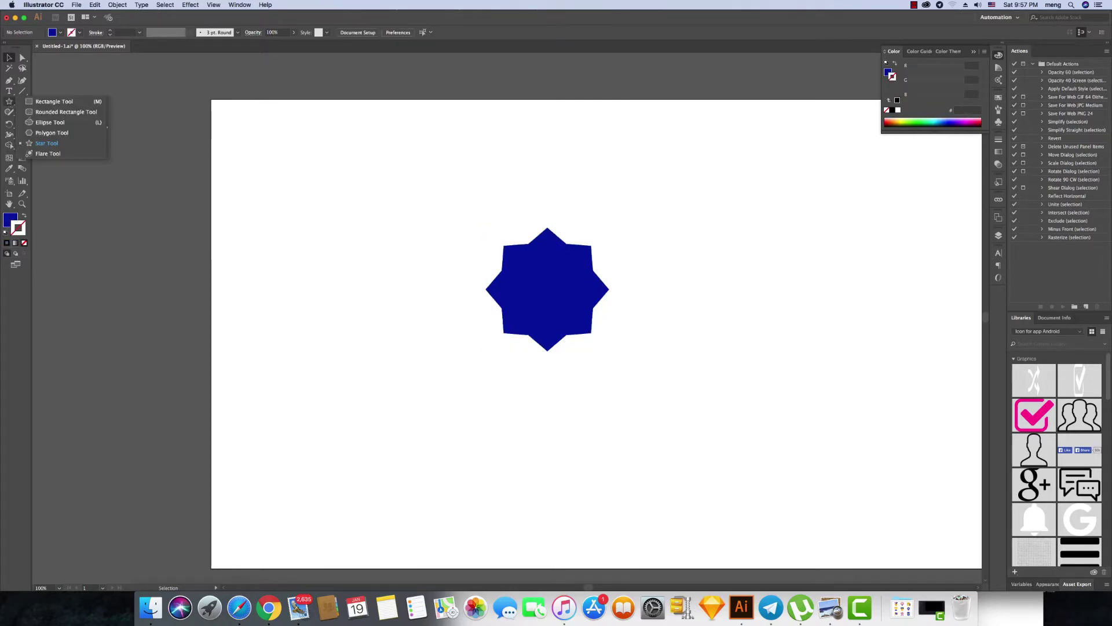
Draw a white circle and centre it horizontally and vertically on the star.
left_click(50, 122)
mouse_move(433, 285)
left_mouse_down()
mouse_move(490, 343)
mouse_move(536, 311)
left_mouse_up()
key("v")
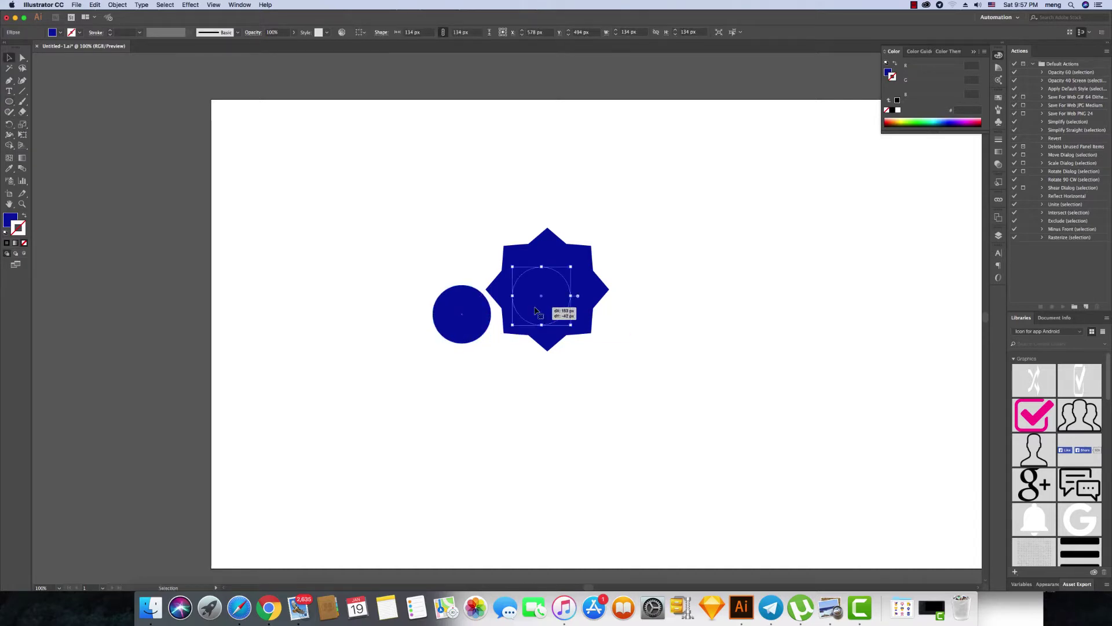
key("d")
left_click(585, 279, "shift")
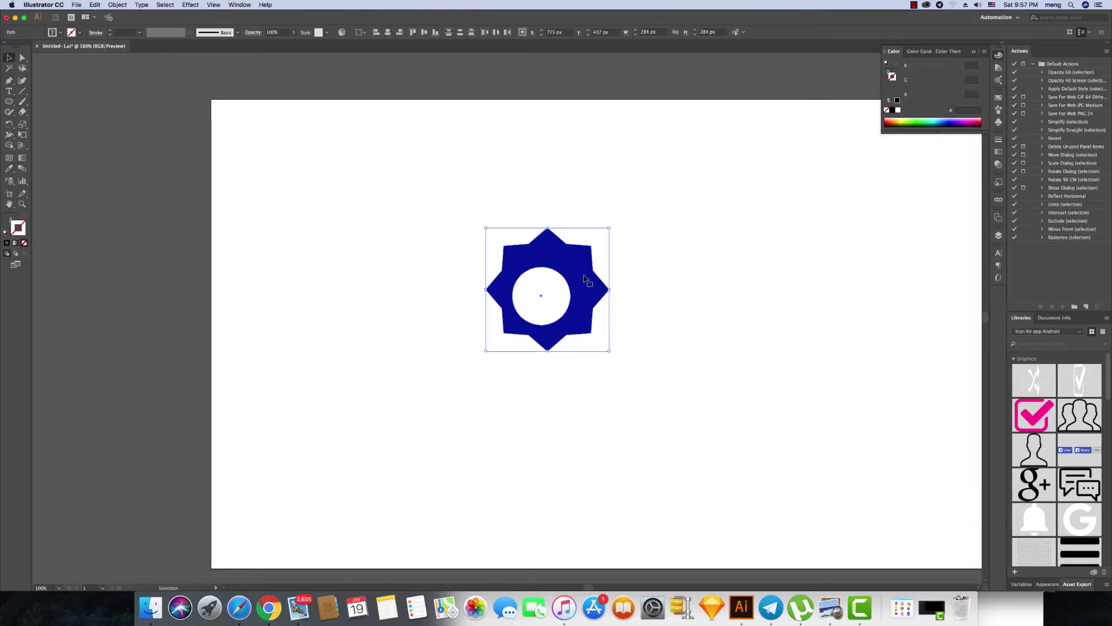
left_click(388, 32)
left_click(424, 32)
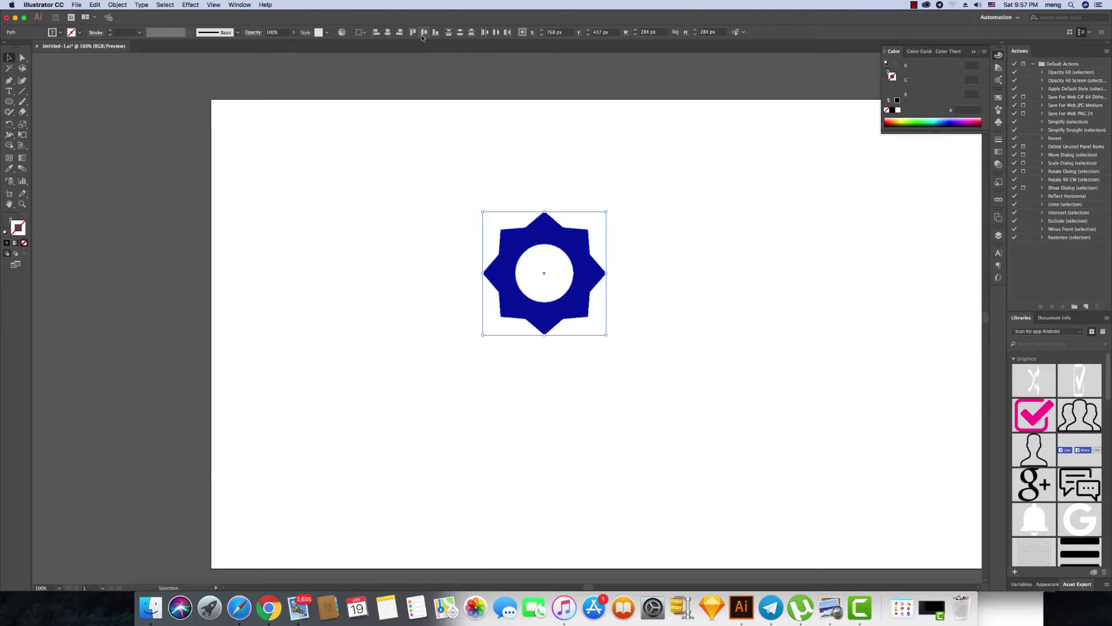
Enlarge the white circle so only a blue star-shaped ring remains.
left_click(474, 218)
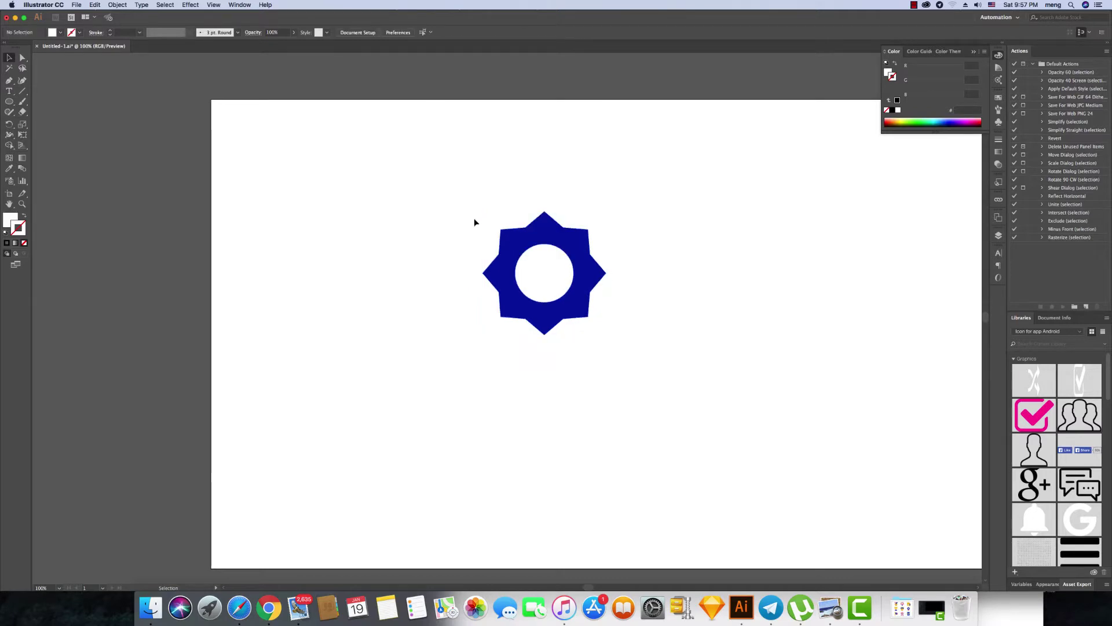
left_click(541, 251)
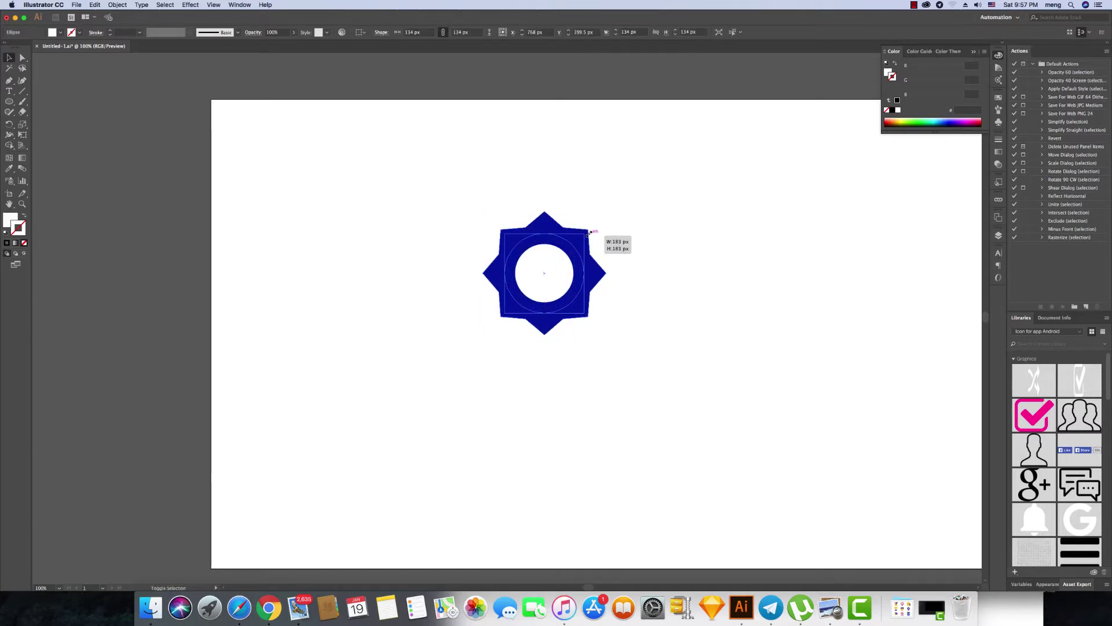
left_click_drag(575, 244, 586, 233)
left_click(639, 237)
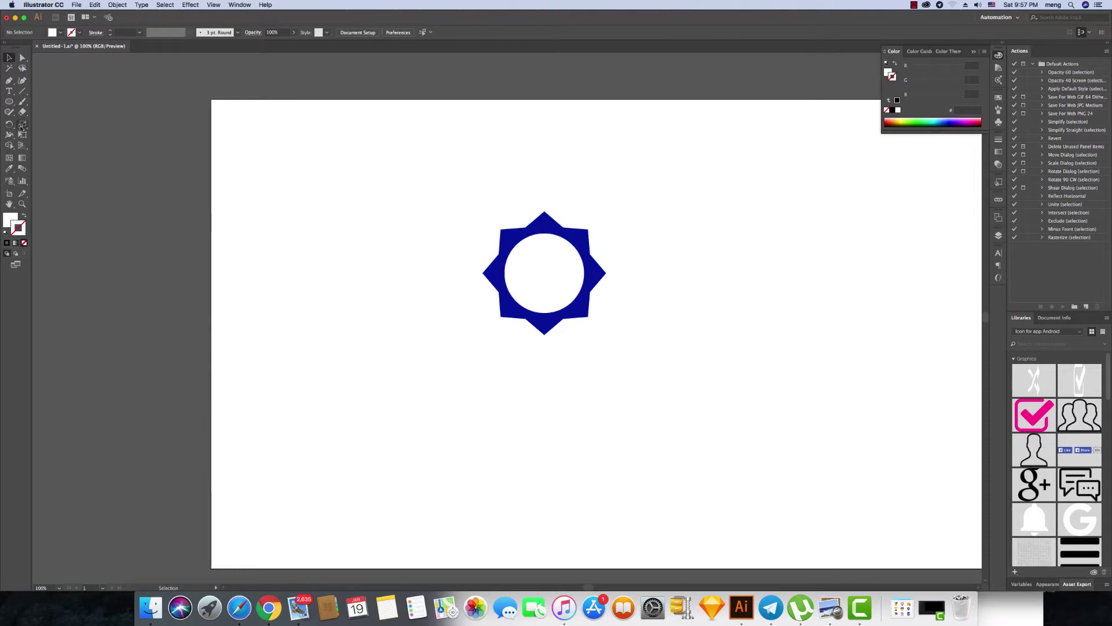
left_click_drag(8, 102, 34, 145)
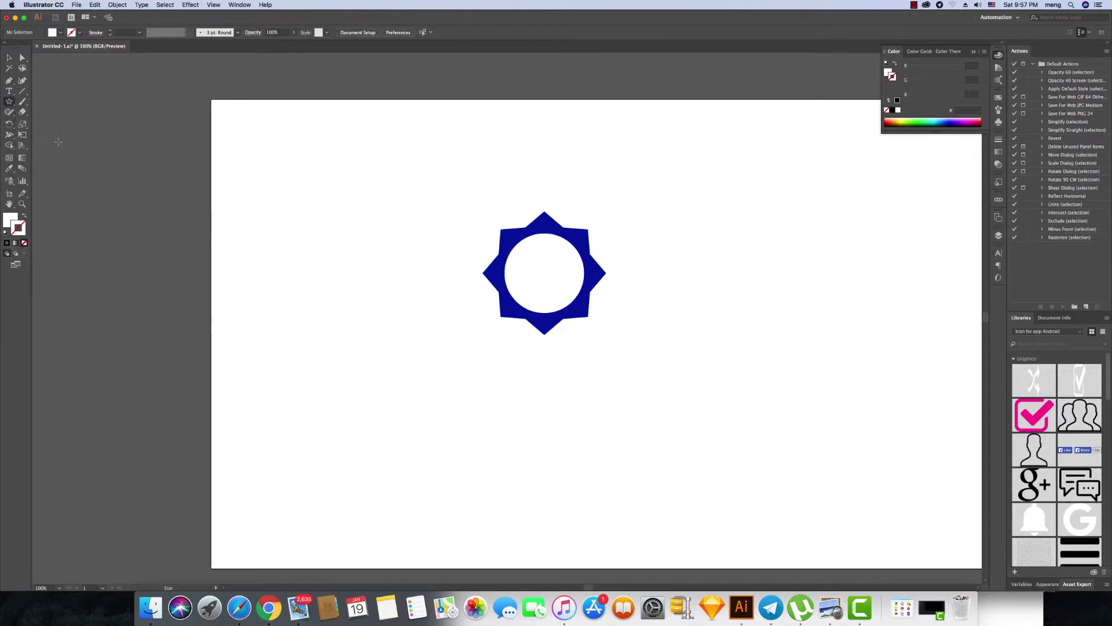
Draw a trial five-point star on the canvas.
left_click(299, 265)
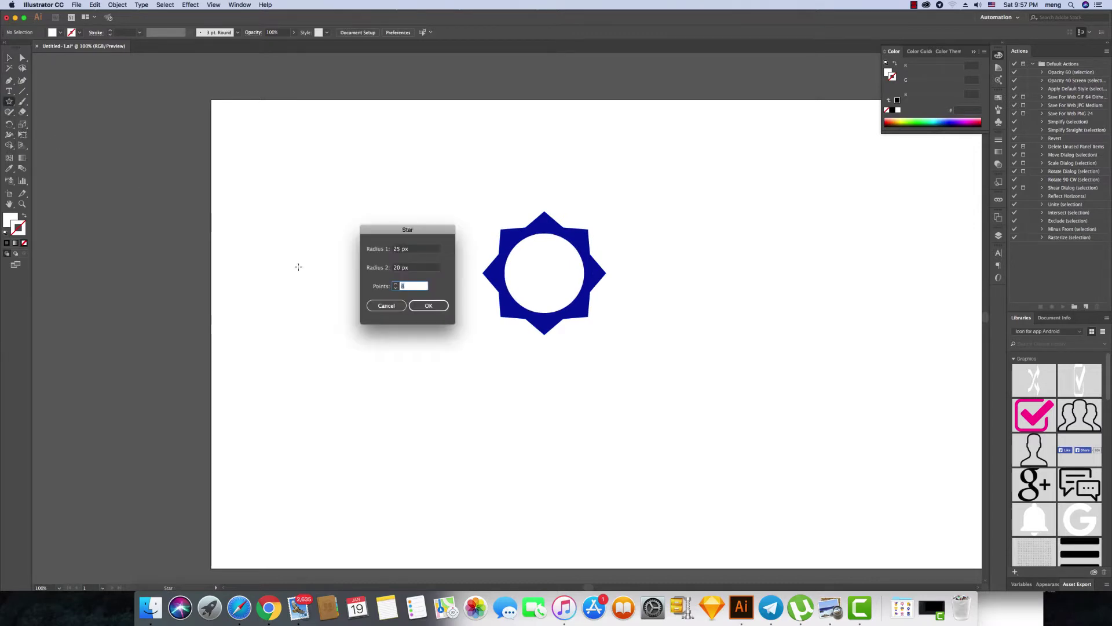
key("Return")
key("v")
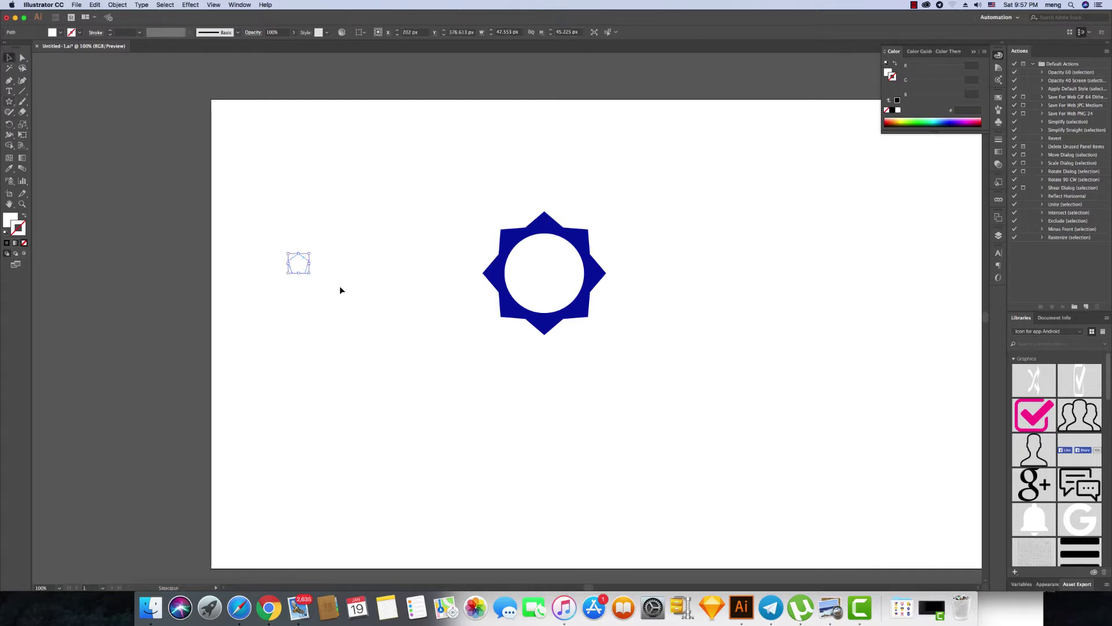
left_click(340, 287)
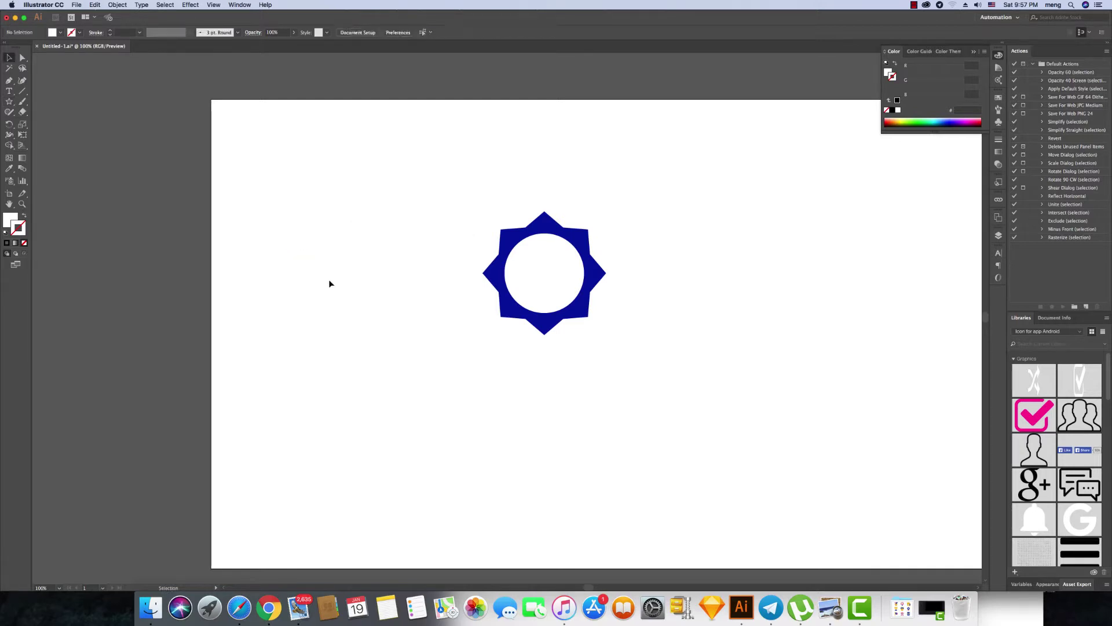
Draw another star and delete the unwanted shape.
left_click(10, 102)
left_click(433, 338)
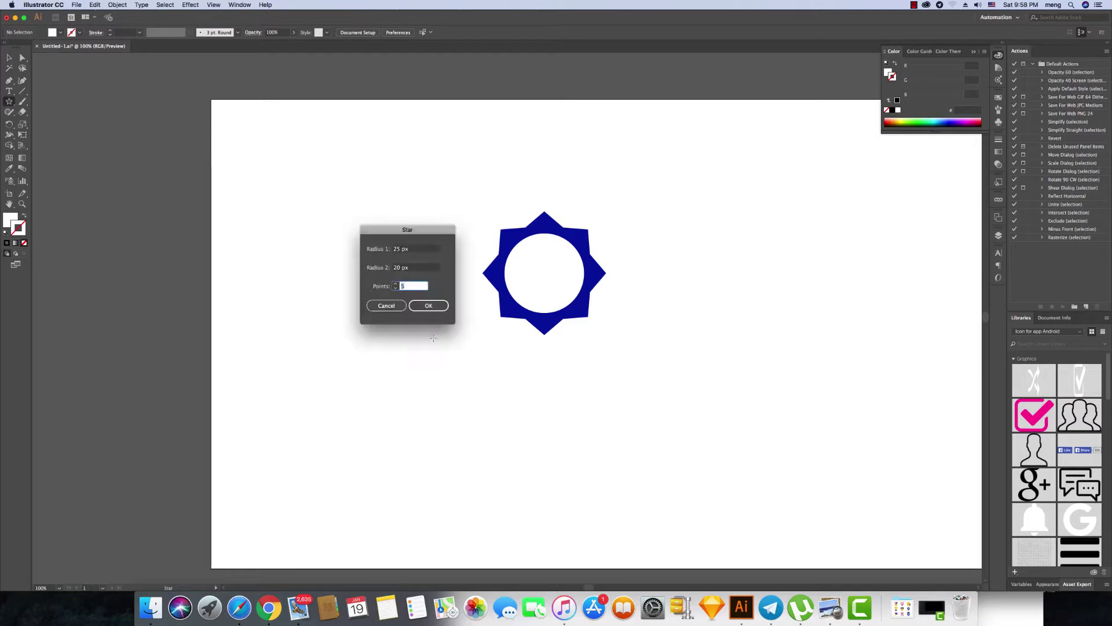
key("shift+Tab")
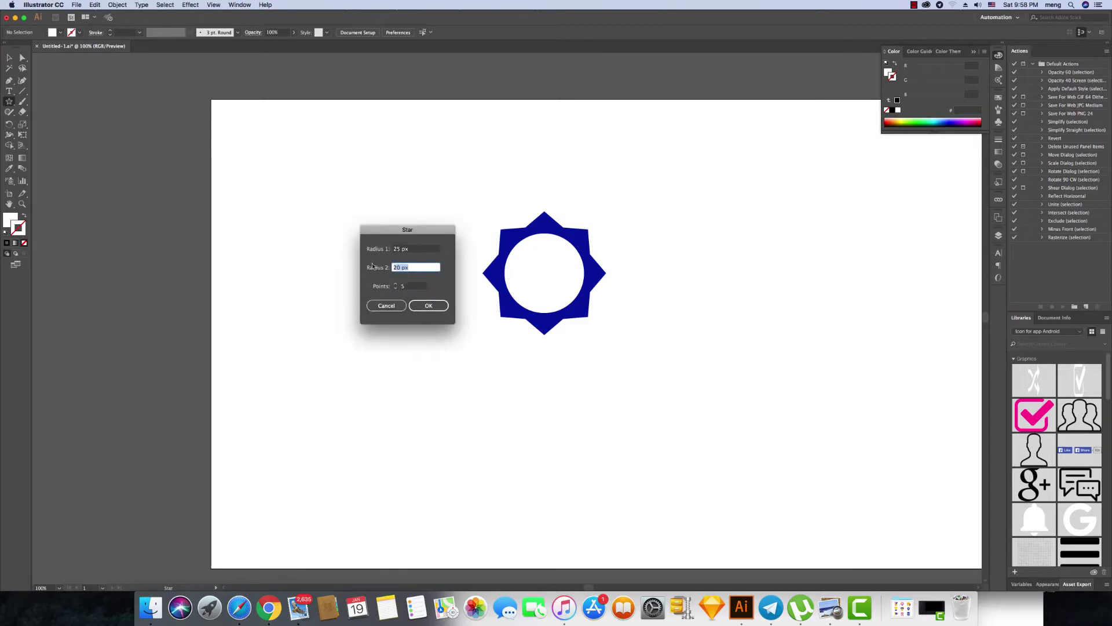
type("25")
key("Return")
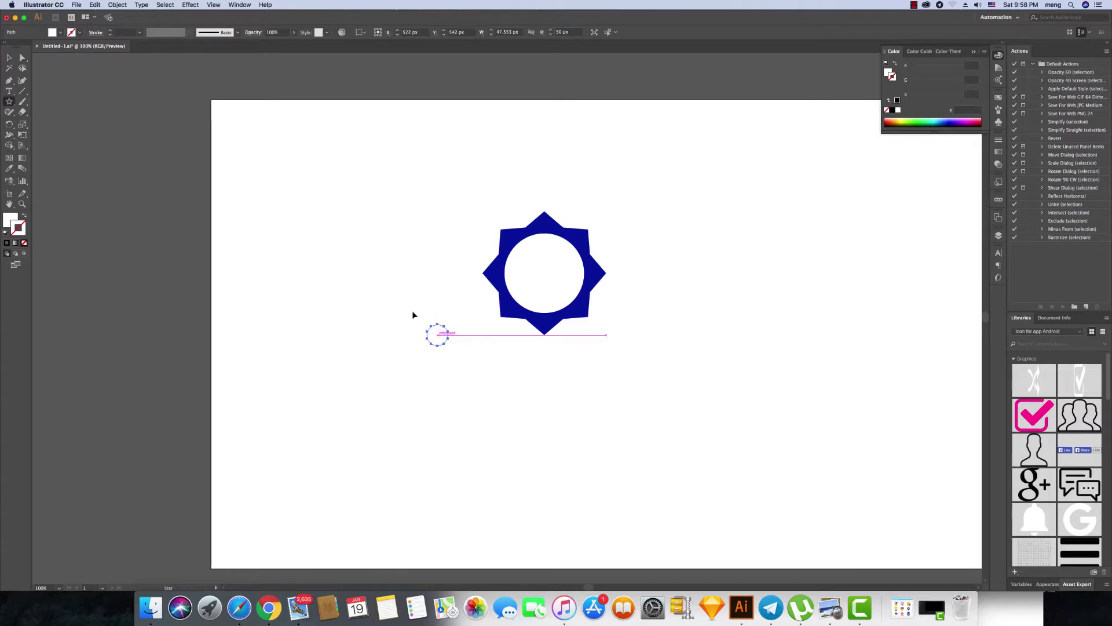
key("v")
key("Delete")
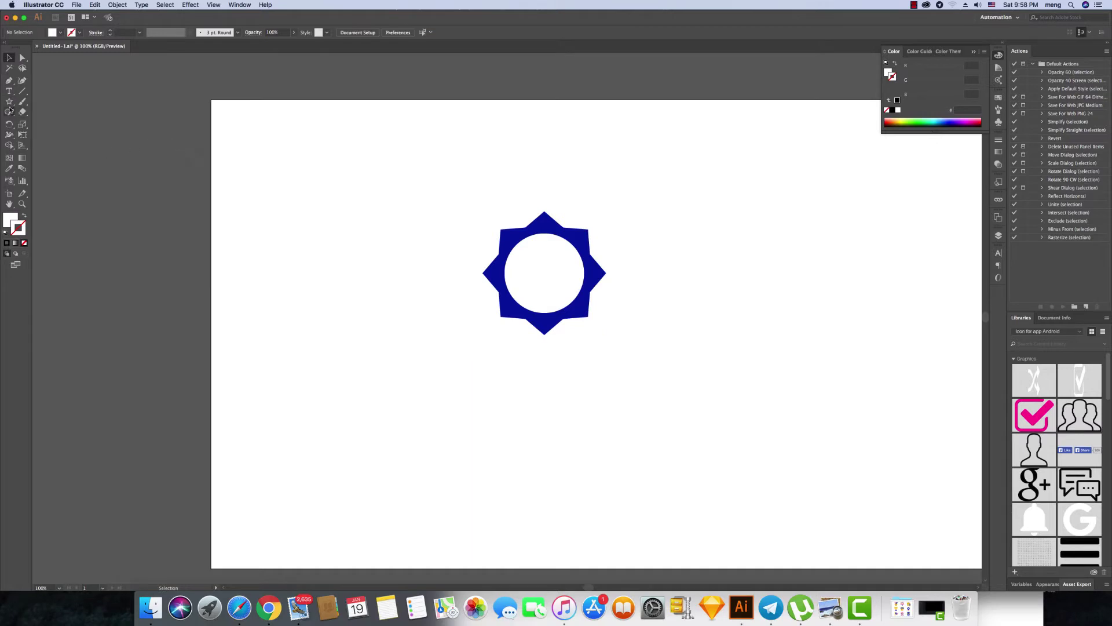
Draw a five-point star with a 12 px inner radius.
left_click(10, 102)
left_click(350, 266)
key("shift+Tab")
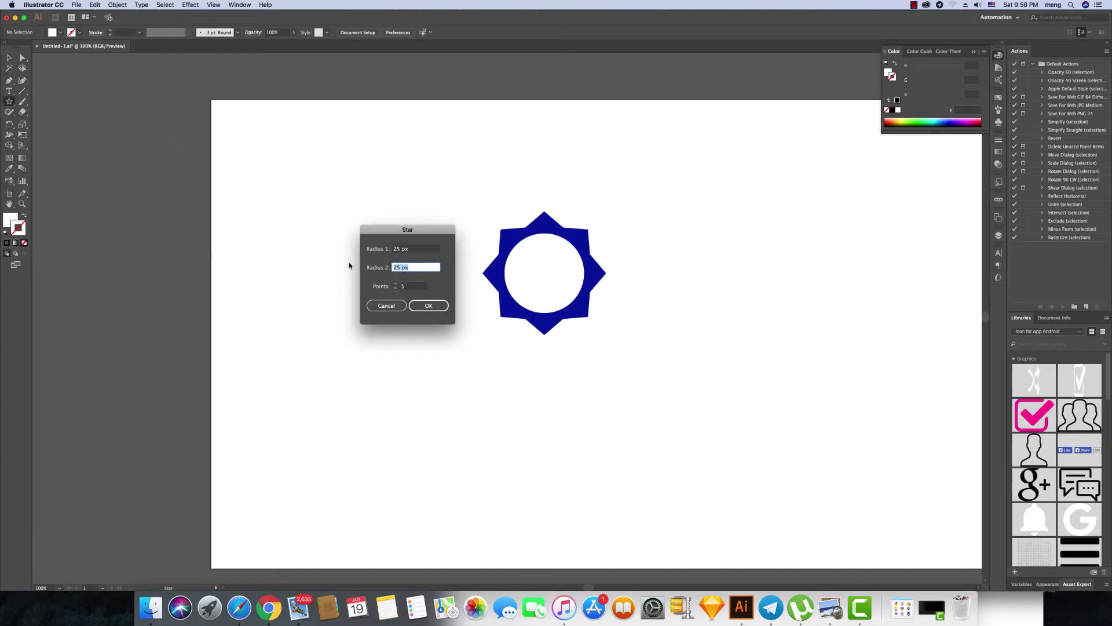
type("12")
key("Return")
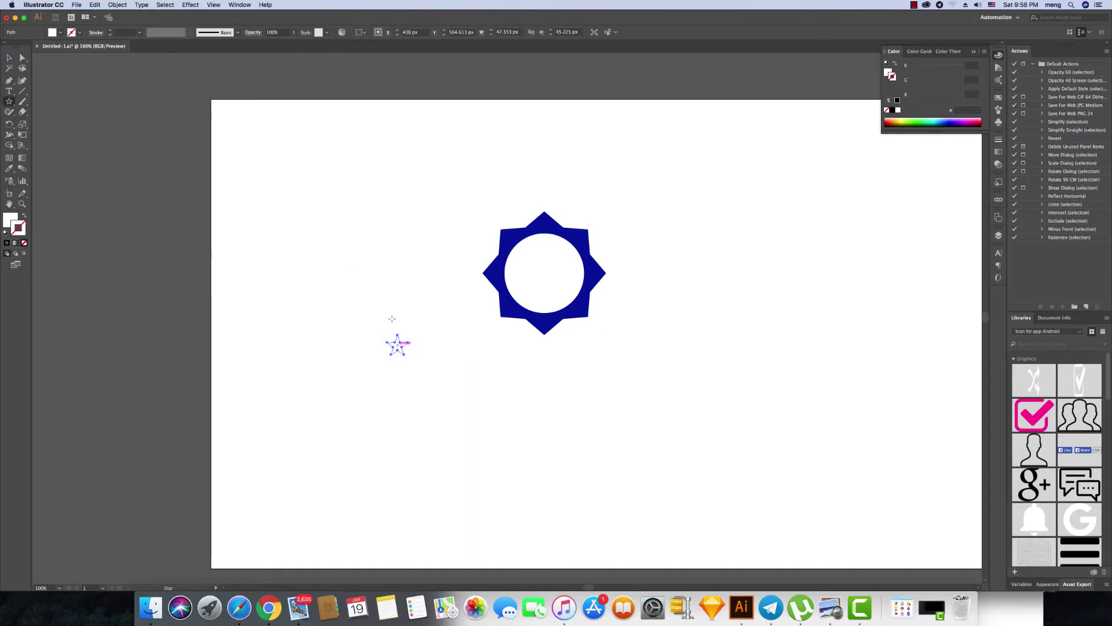
Enlarge the star to about 94 by 89 px and move it into the badge centre.
key("v")
left_click_drag(409, 333, 415, 331)
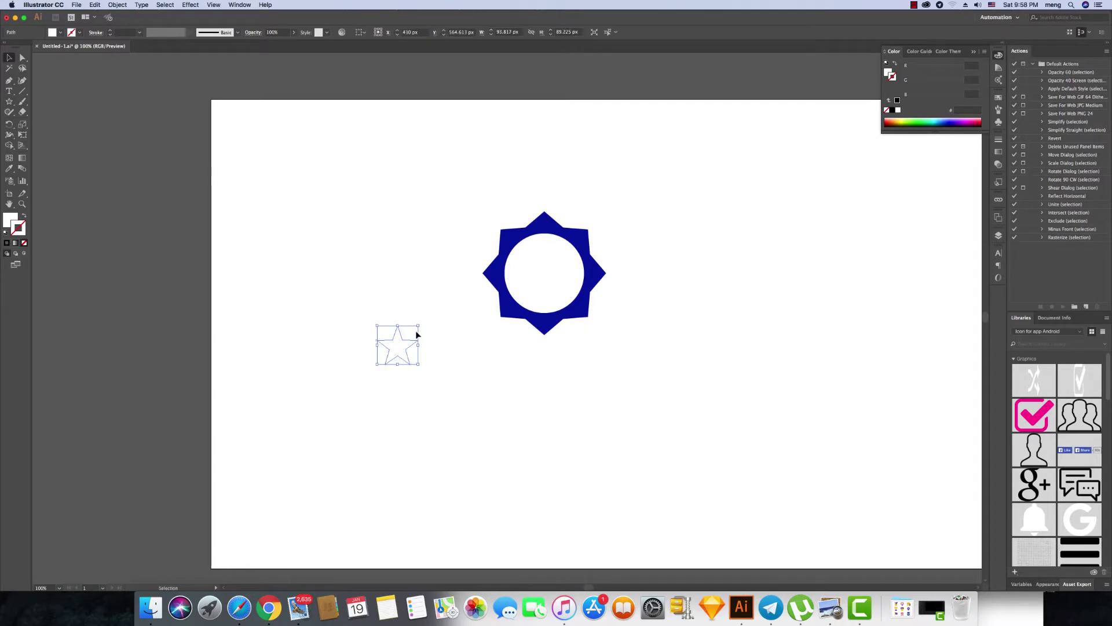
key("i")
key("v")
left_click_drag(405, 348, 536, 278)
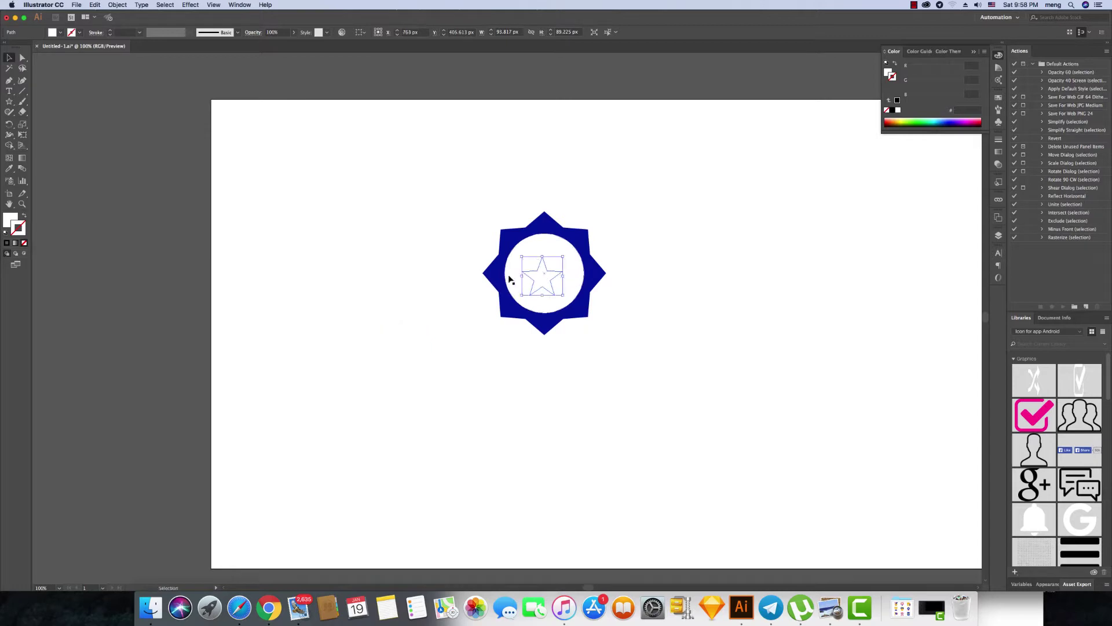
left_click(515, 281)
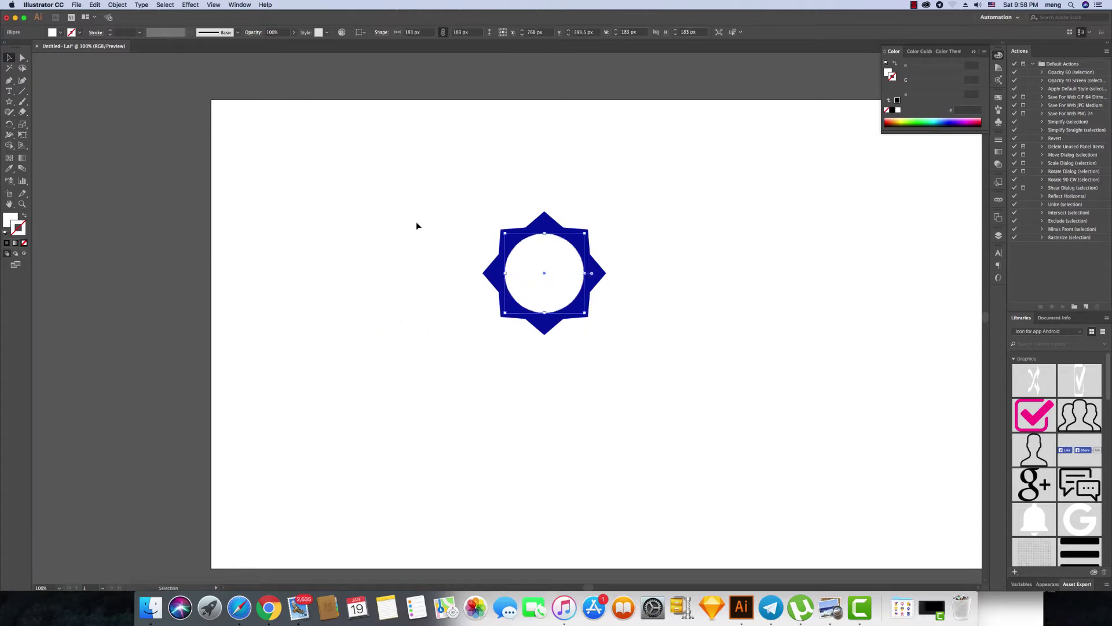
Give the inner circle the badge's dark blue, then a brighter blue fill.
key("i")
left_click(555, 219)
key("v")
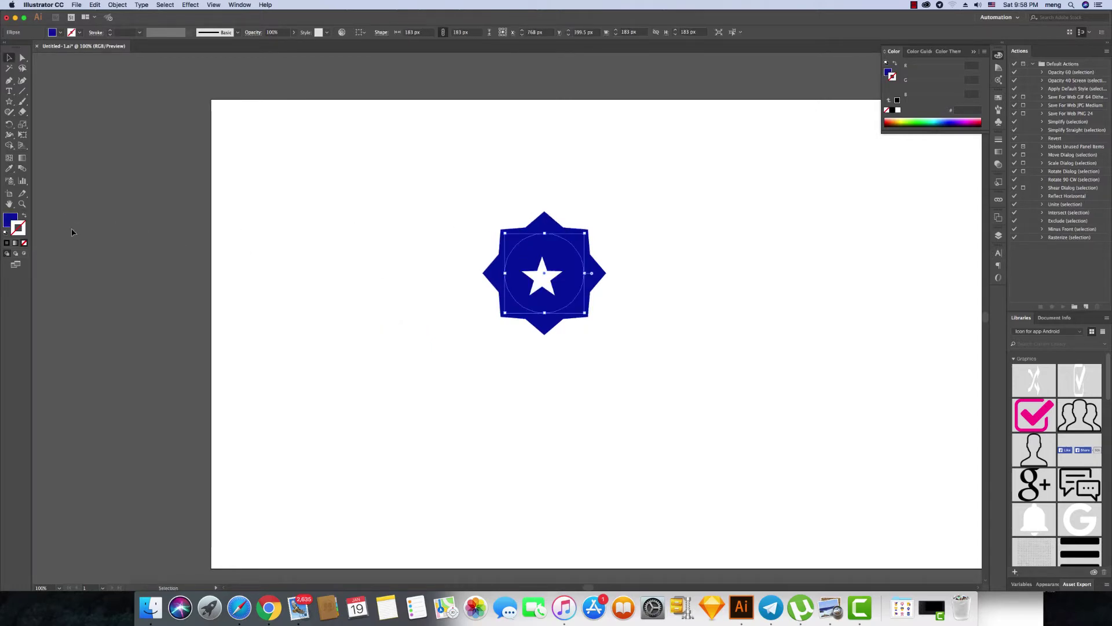
double_click(11, 217)
left_click(471, 412)
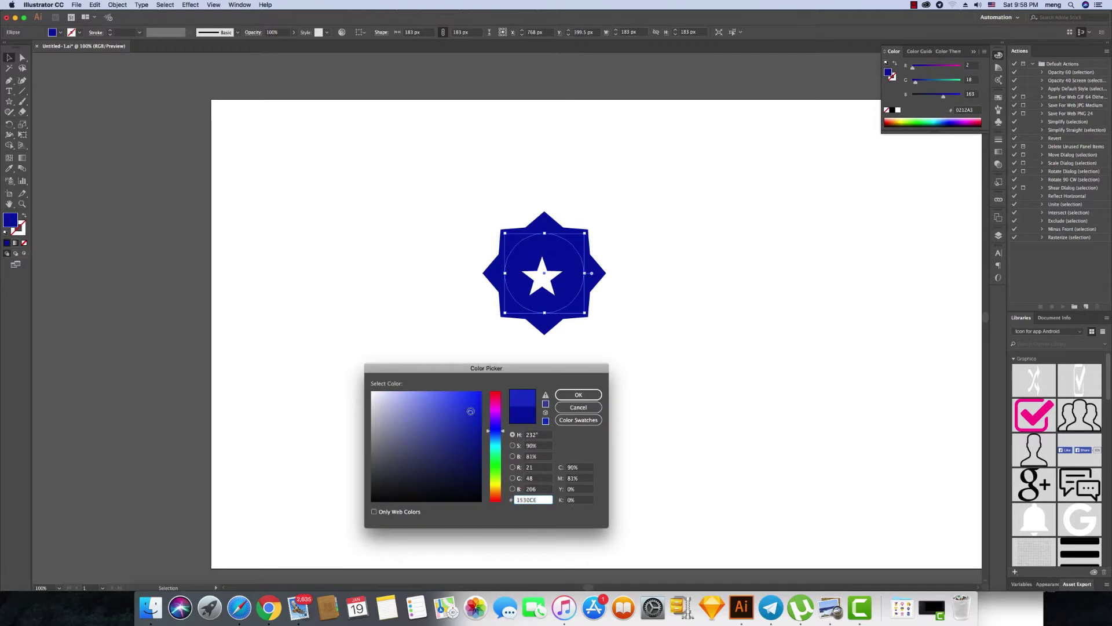
left_click(578, 395)
Set the circle behind the star to the lighter blue 2548D8.
left_click(542, 259)
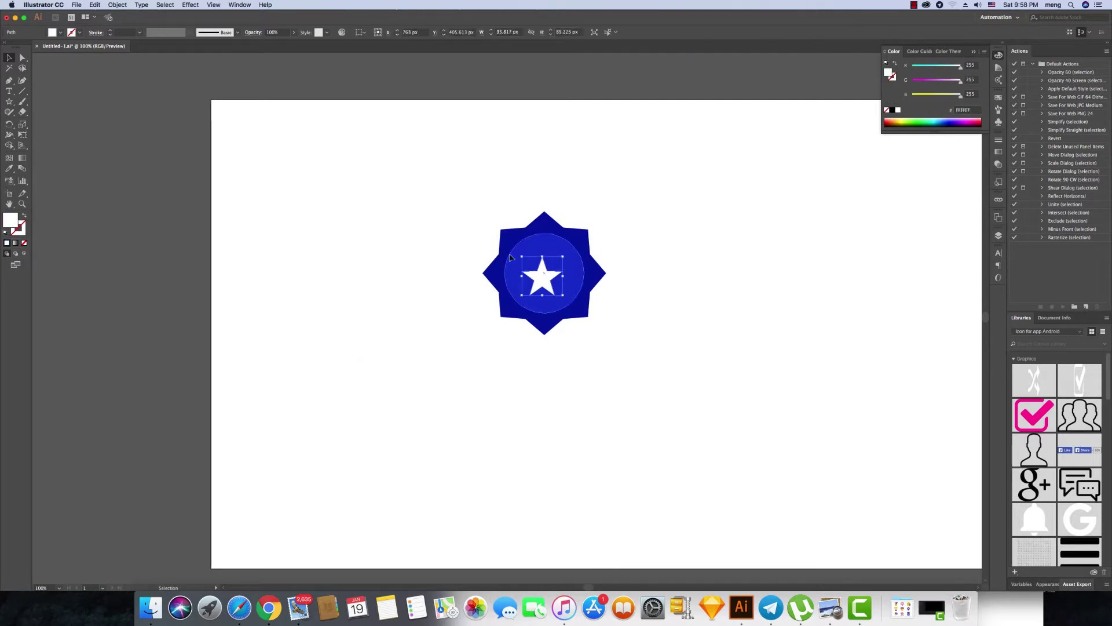
left_click(511, 278)
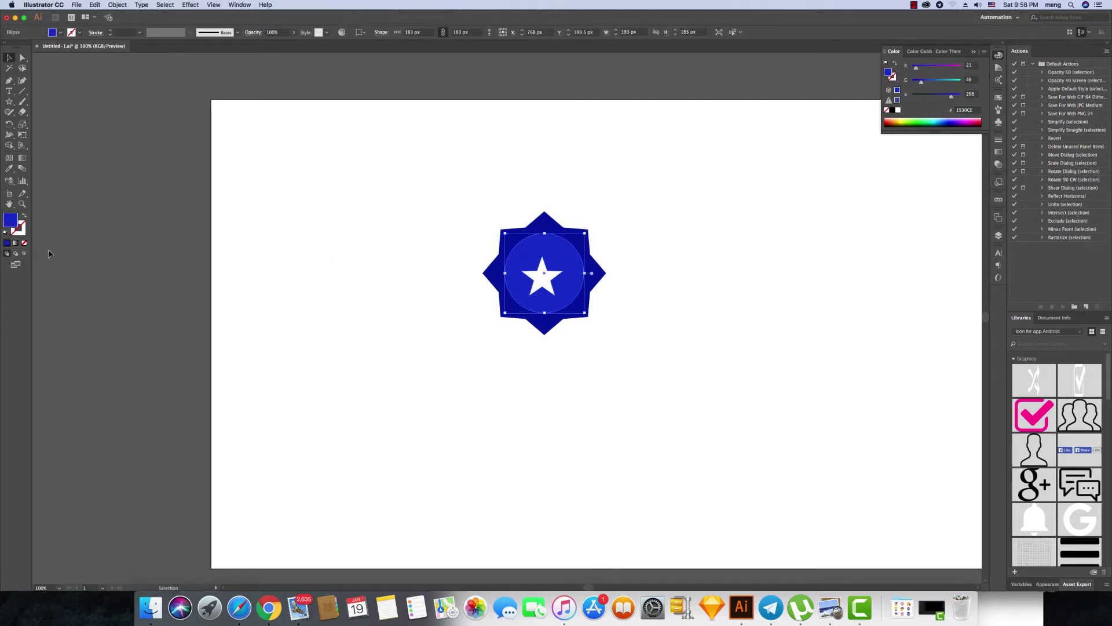
double_click(10, 219)
left_click(467, 407)
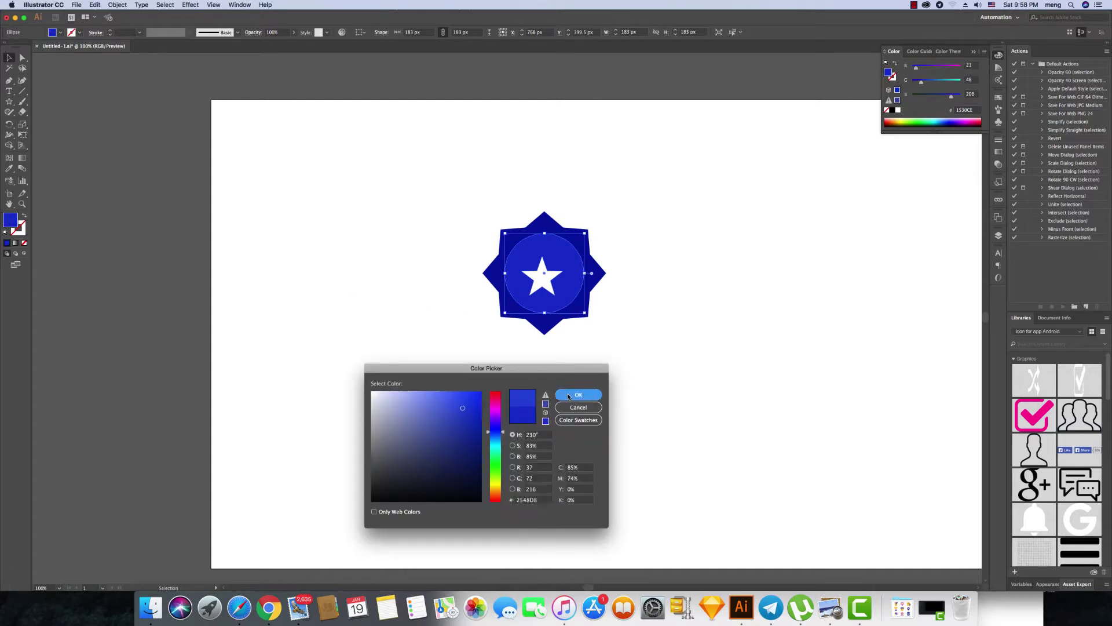
left_click(578, 395)
Enlarge the white star slightly.
left_click(666, 359)
scroll(540, 280, "down", 2)
scroll(540, 280, "up", 5)
left_click(540, 280)
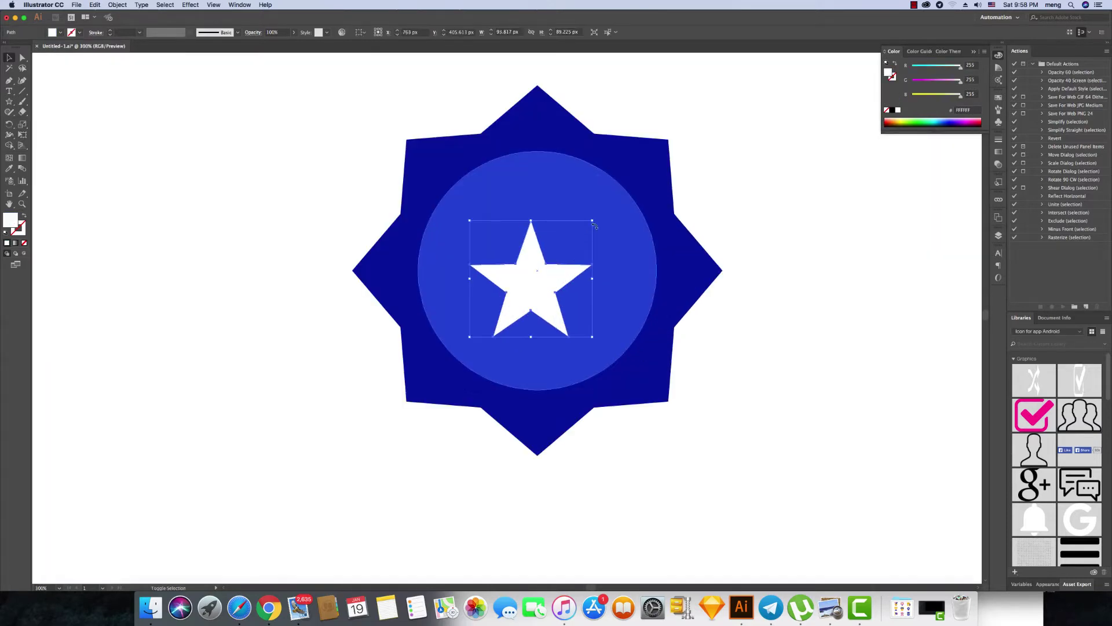
left_click_drag(591, 221, 598, 213)
Centre the white star horizontally and vertically on the blue circle.
left_click(626, 280, "shift")
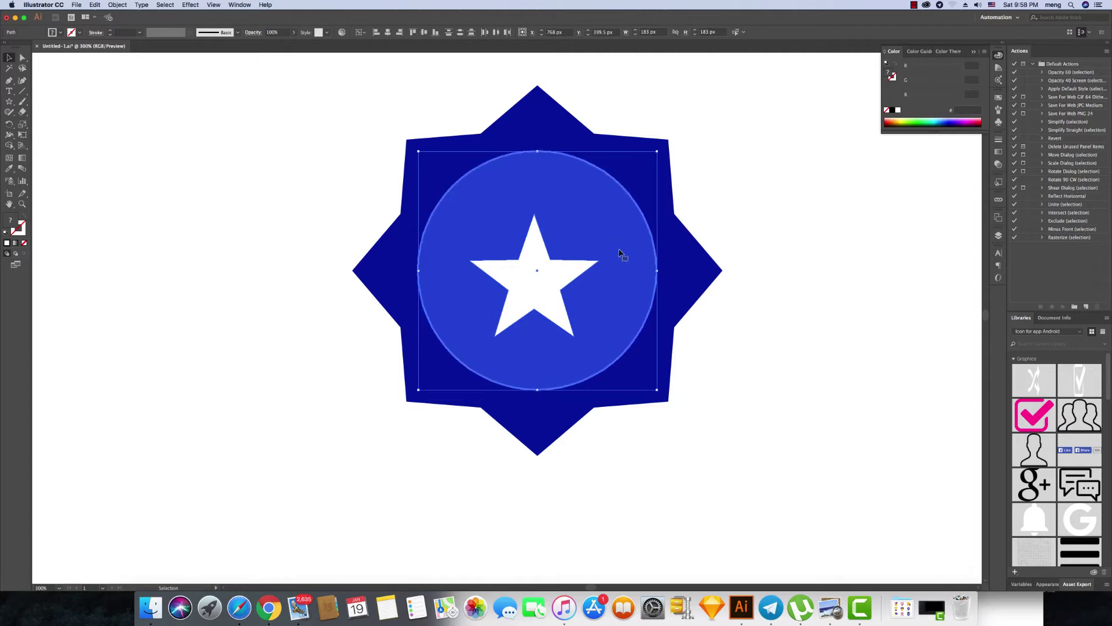
left_click(389, 33)
left_click(424, 33)
left_click(338, 149)
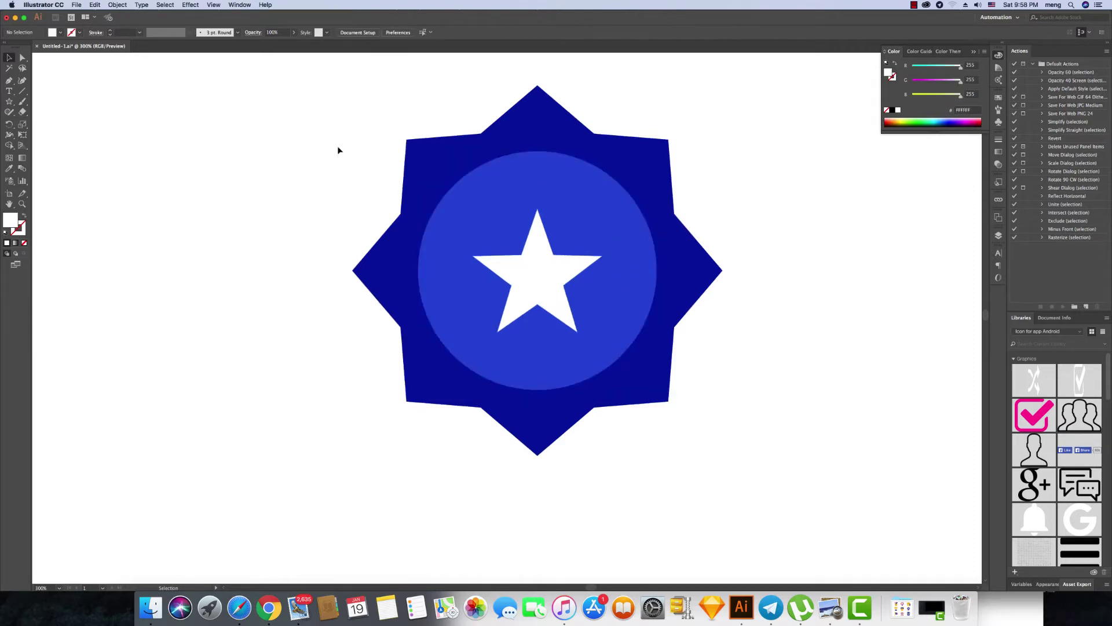
scroll(316, 184, "down", 1)
scroll(316, 184, "down", 1)
scroll(392, 207, "left", 3)
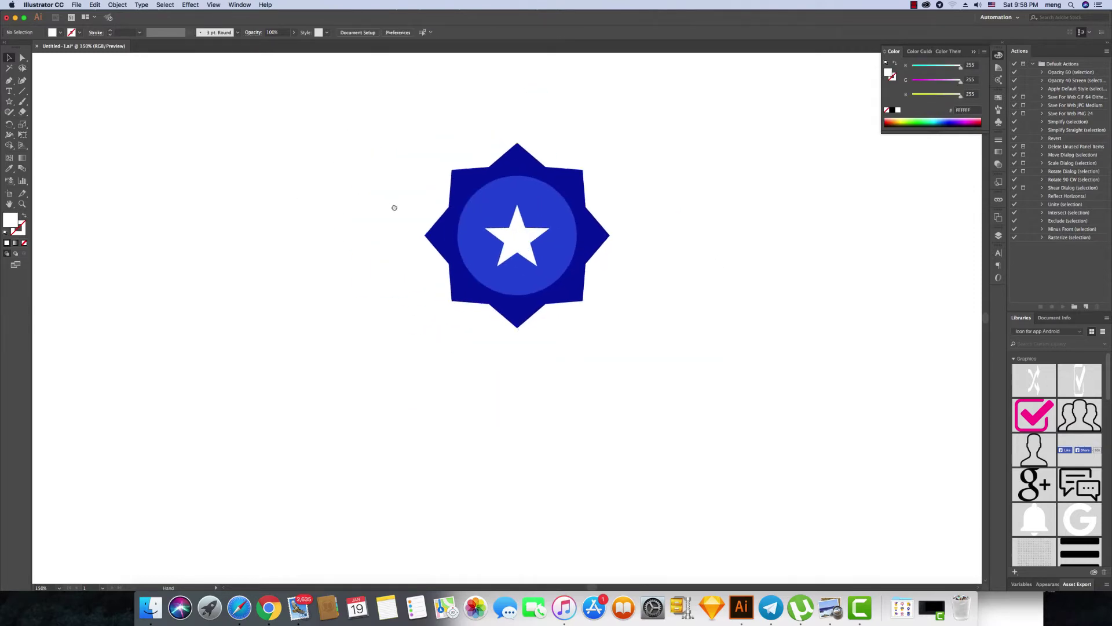
Rotate the dark blue eight-point star so its points sit at a new angle.
key("space")
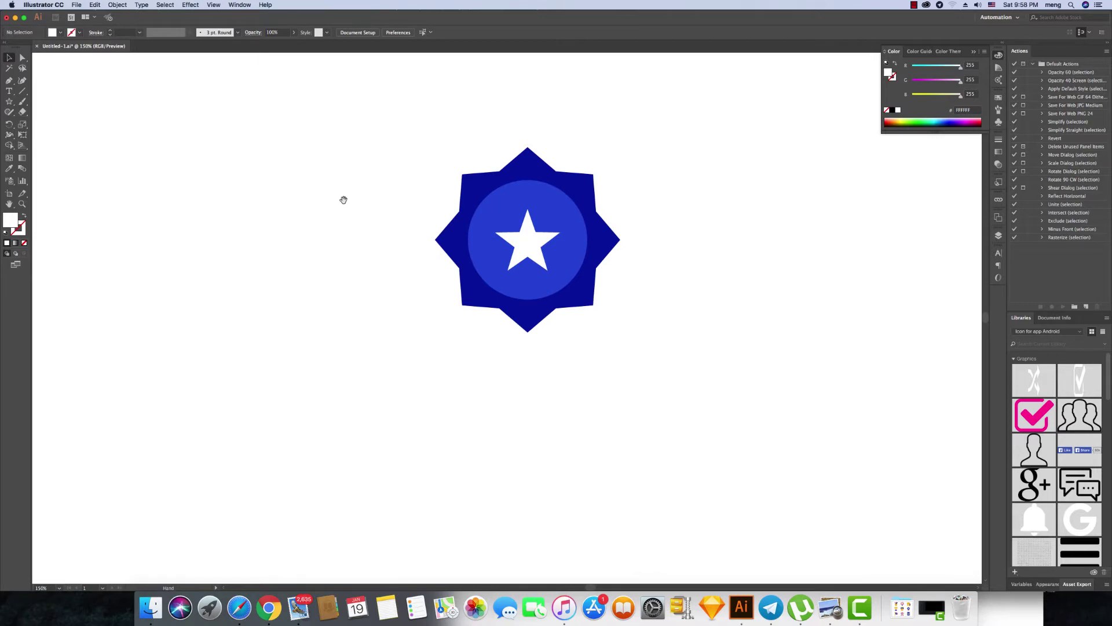
mouse_move(339, 227)
left_mouse_down()
mouse_move(436, 241)
mouse_move(422, 274)
left_mouse_up()
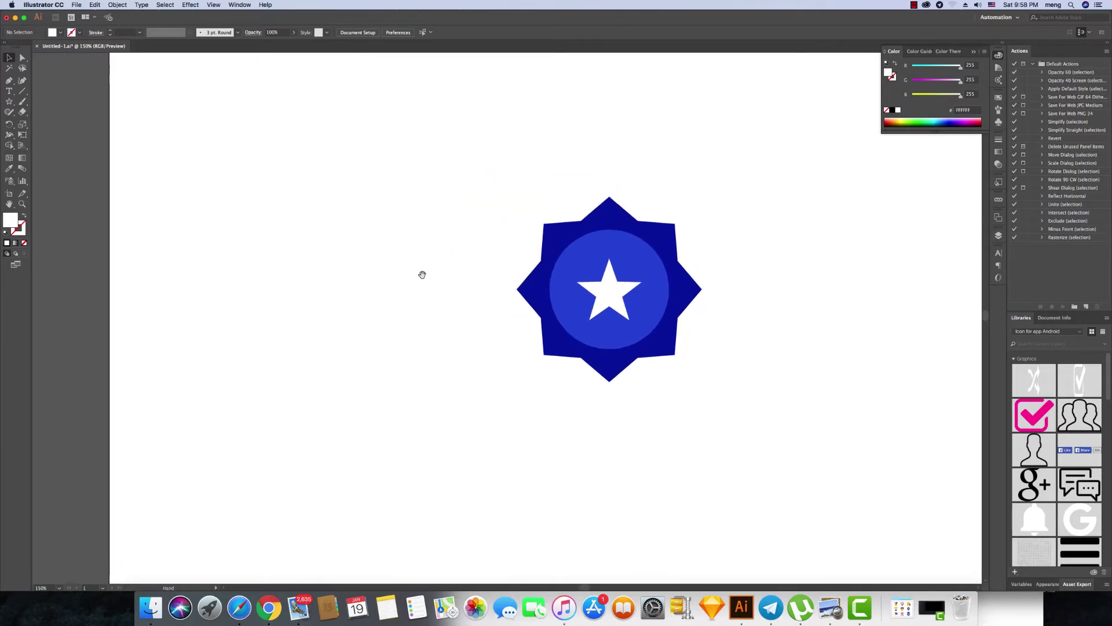
left_click(544, 262)
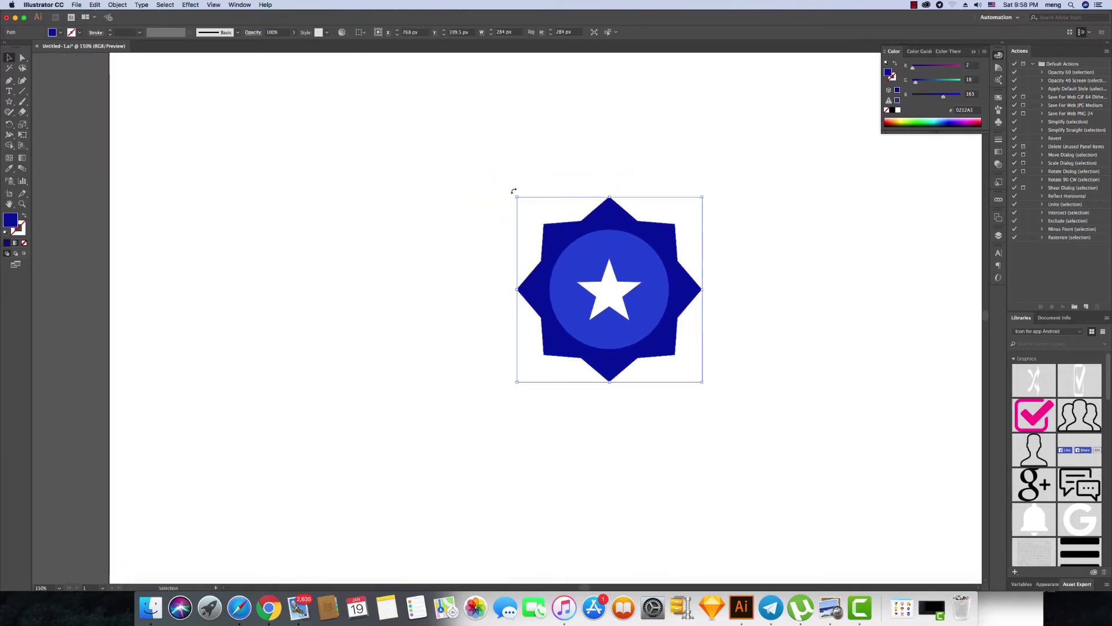
left_click_drag(485, 216, 462, 238)
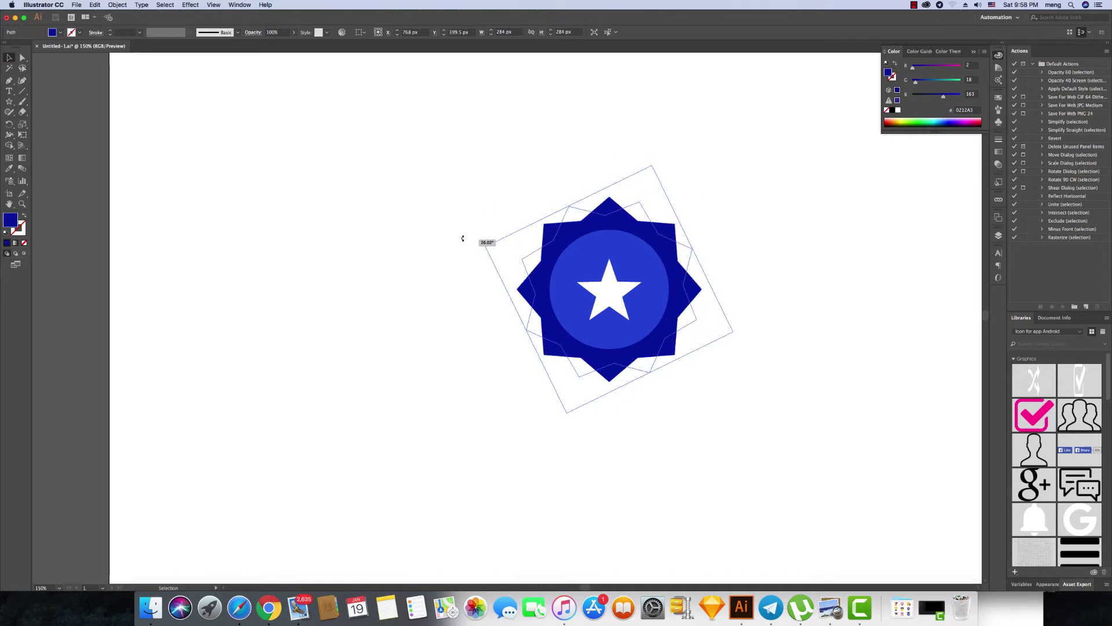
left_click(446, 242)
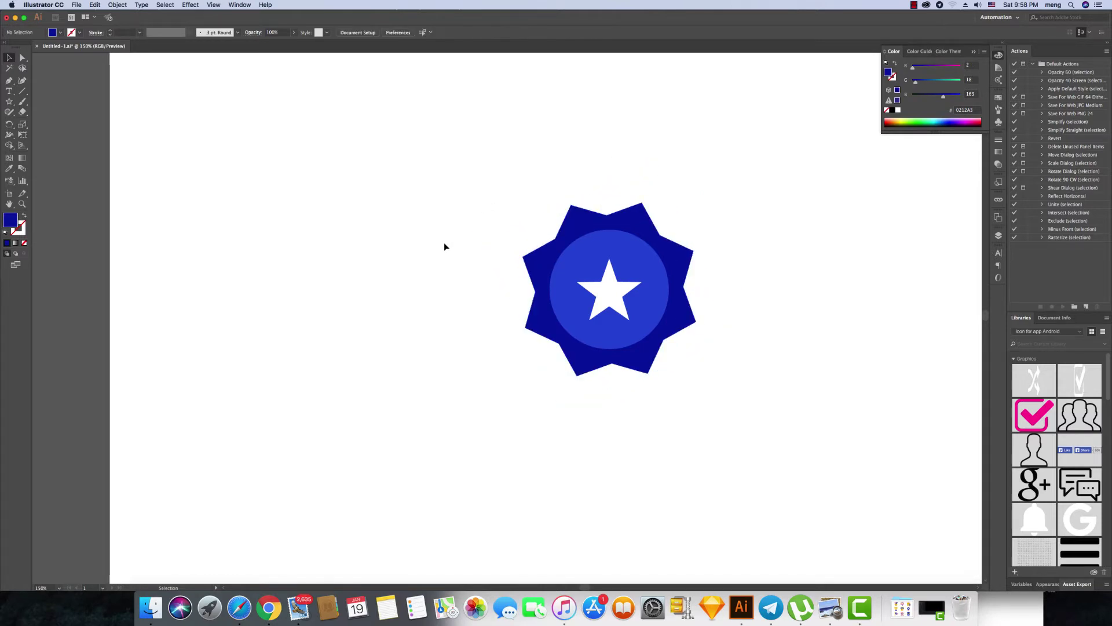
left_click_drag(444, 243, 452, 239)
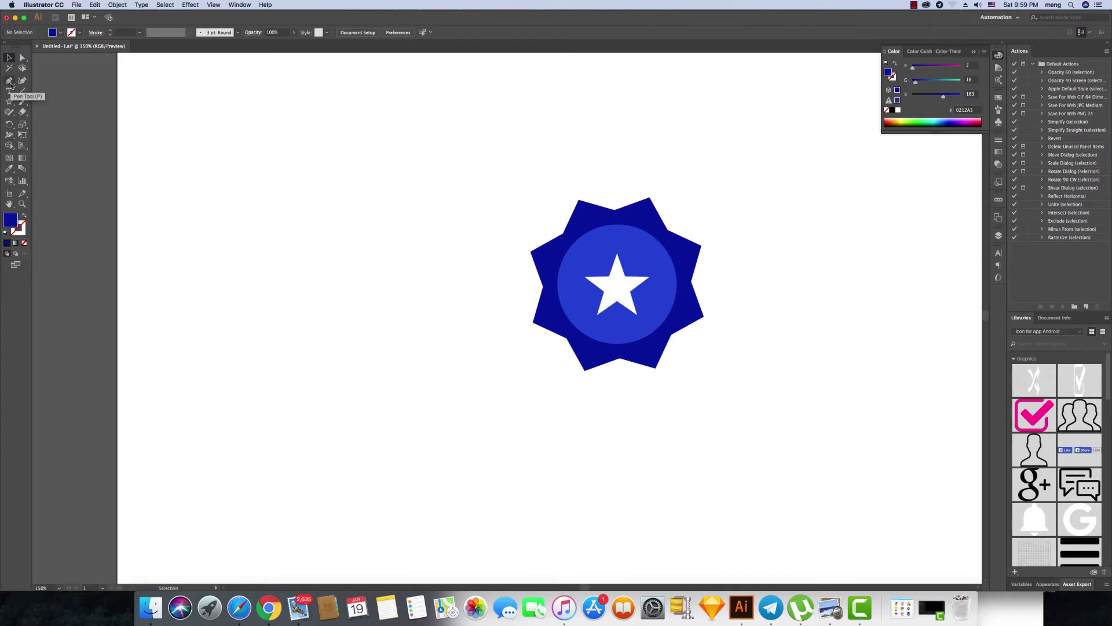
Draw a rectangle below the badge and narrow it to 130 px wide.
left_click_drag(8, 101, 58, 102)
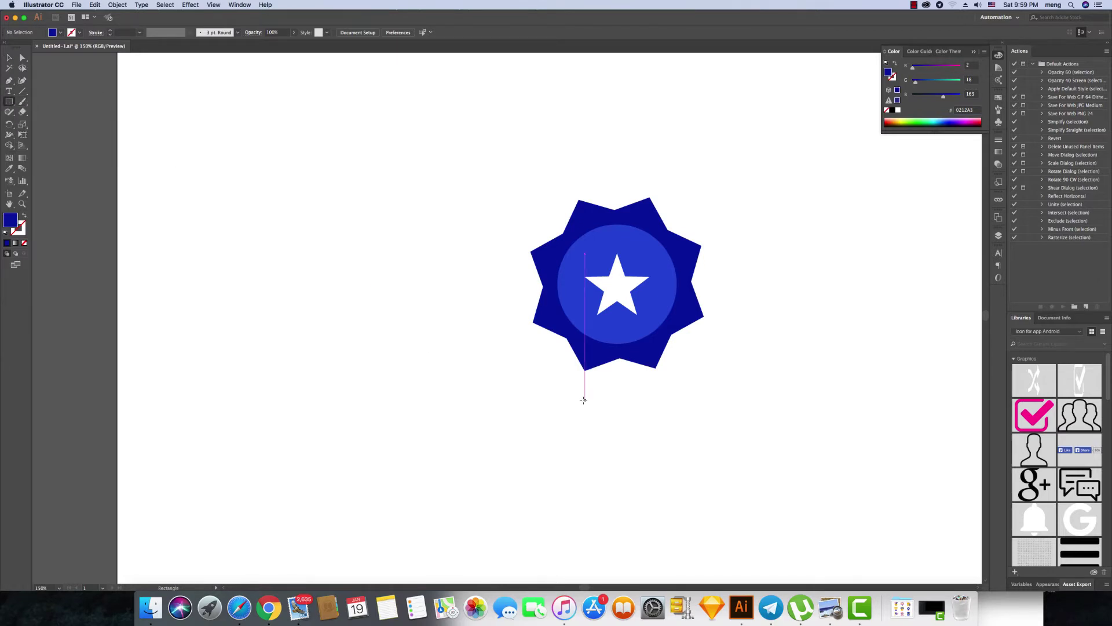
left_click_drag(572, 382, 662, 479)
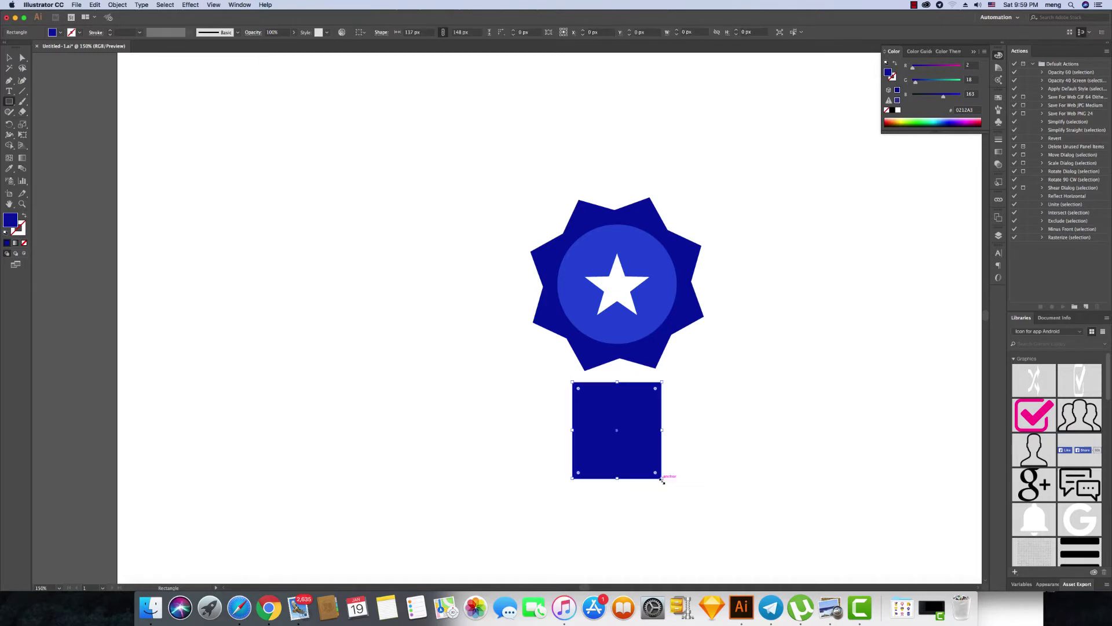
key("v")
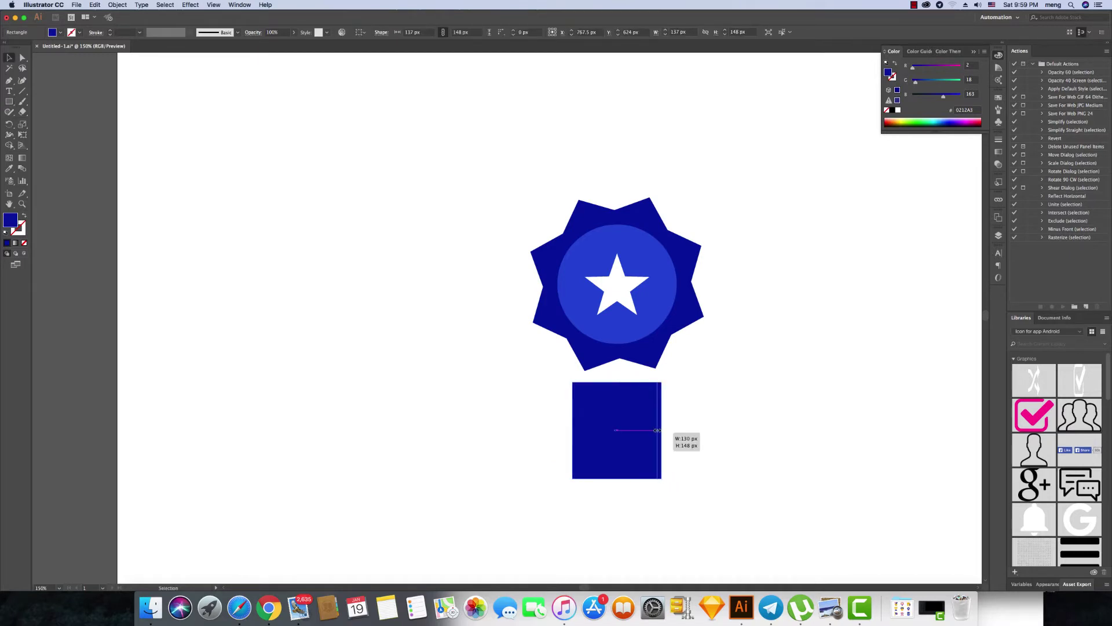
left_click_drag(661, 430, 657, 431)
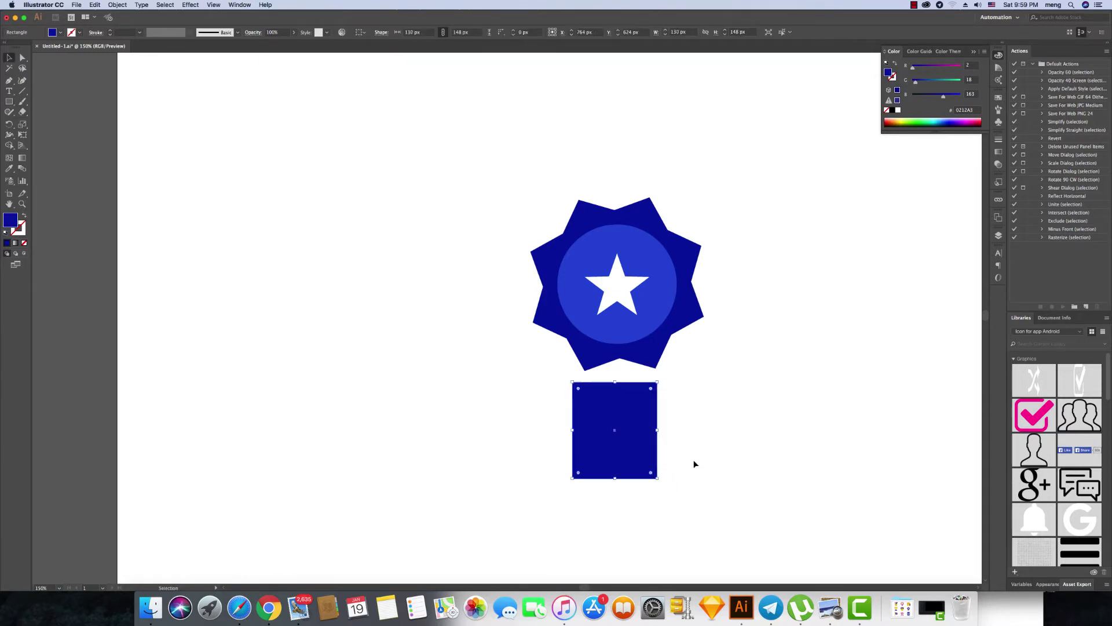
Cut a V-notch into the ribbon's bottom edge and draw a narrow rectangle over its left edge.
left_click(8, 81)
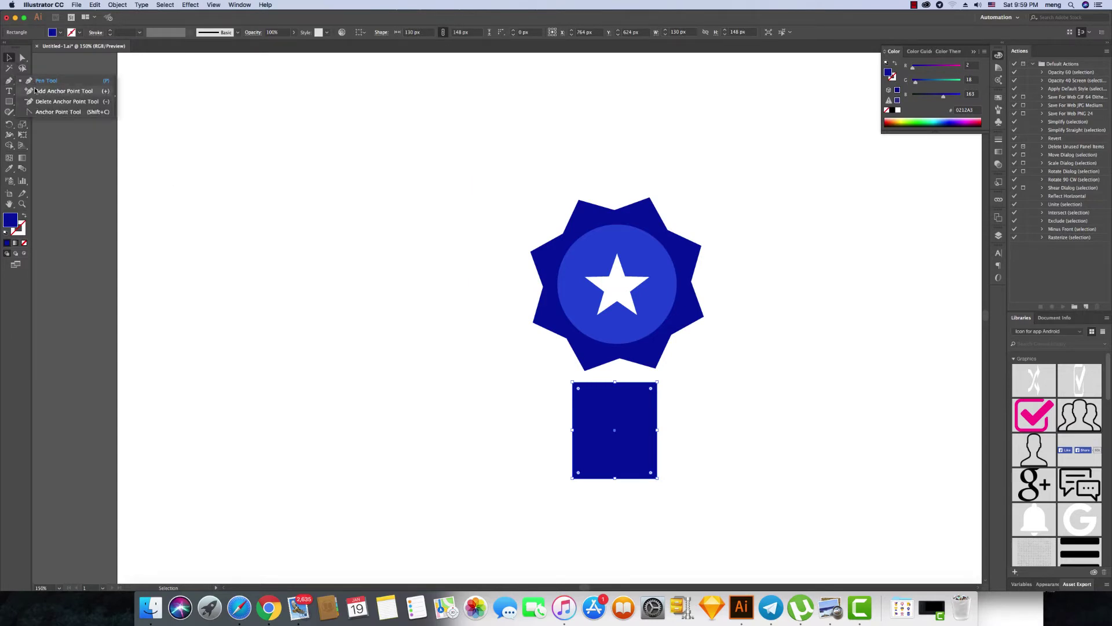
left_click(58, 91)
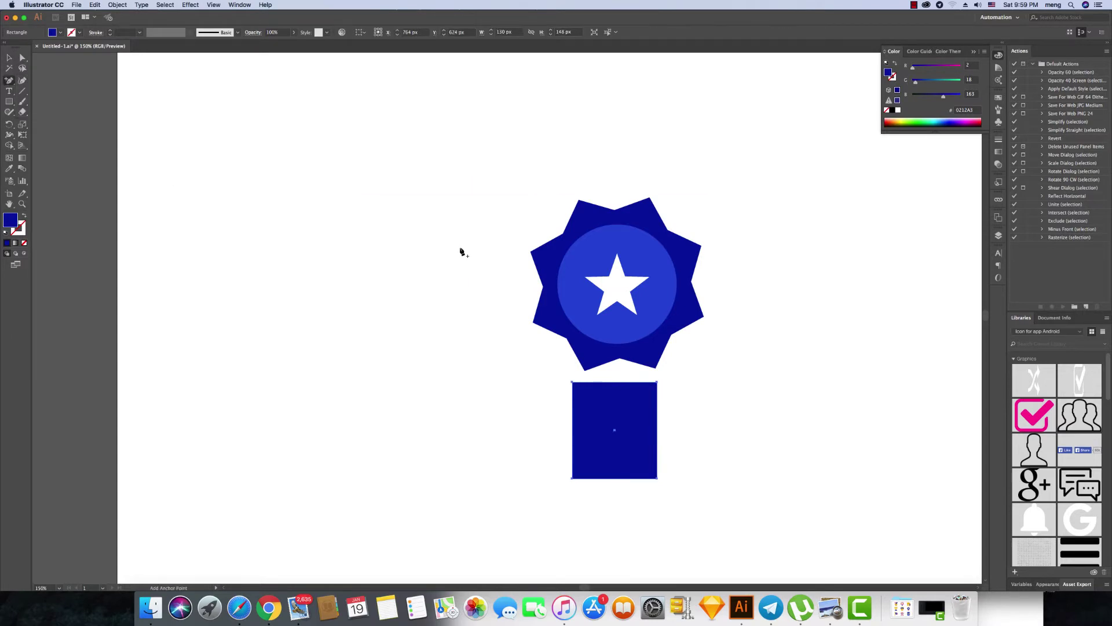
left_click(615, 478)
key("a")
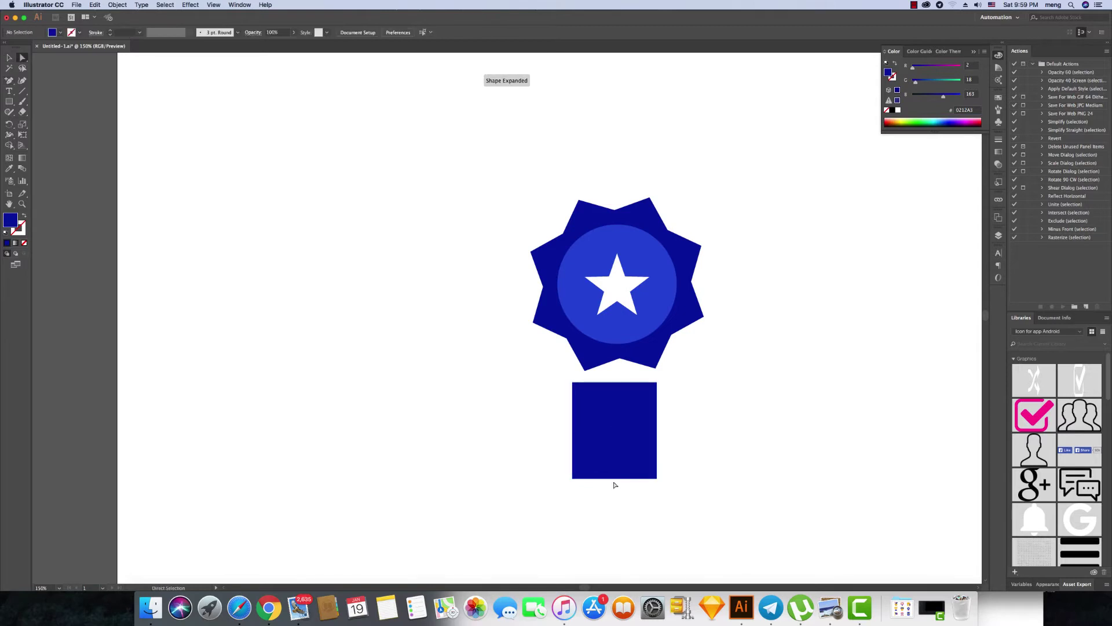
left_click_drag(615, 479, 615, 462)
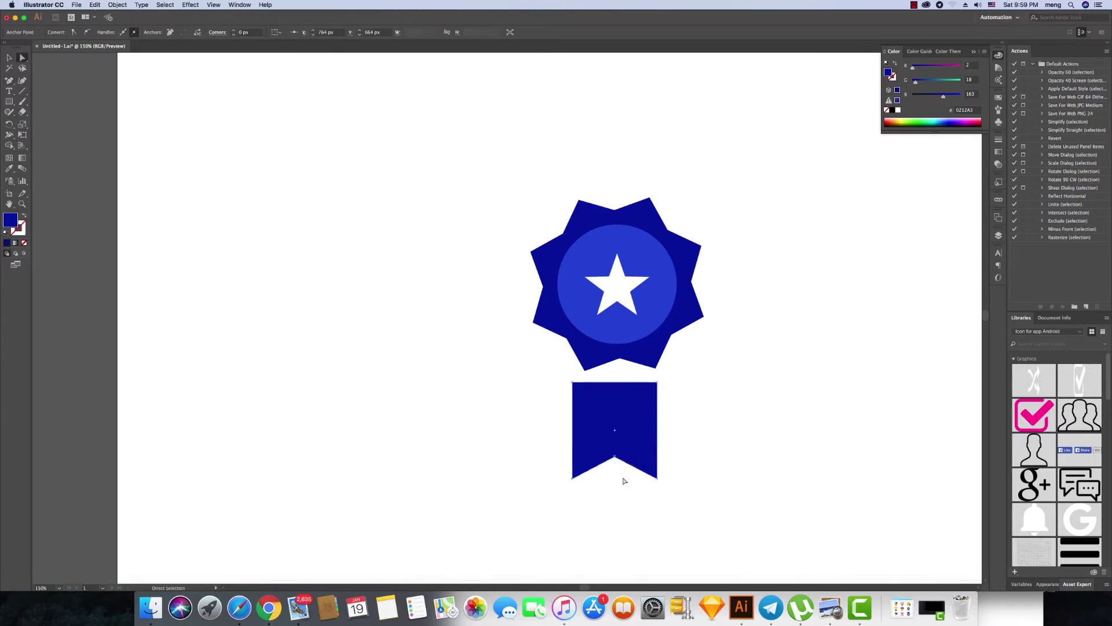
key("m")
mouse_move(567, 374)
left_mouse_down()
mouse_move(591, 486)
mouse_move(660, 488)
left_mouse_up()
Copy the strip to the ribbon's right edge, trim with Shape Builder, and delete the leftover sliver.
key("v")
left_click_drag(677, 434, 530, 461)
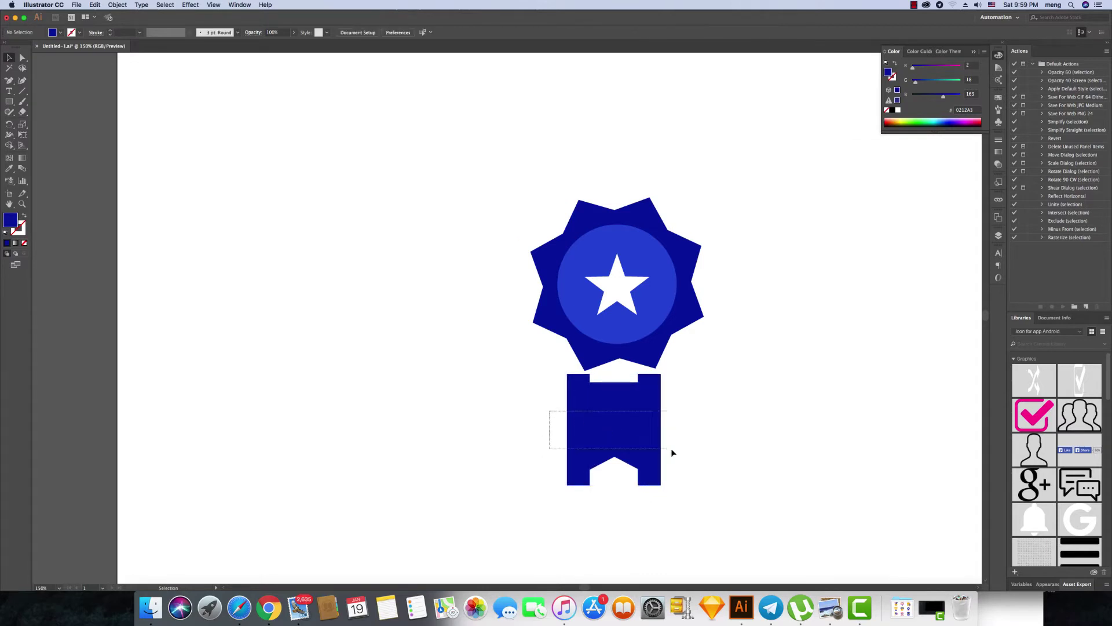
left_click(9, 145)
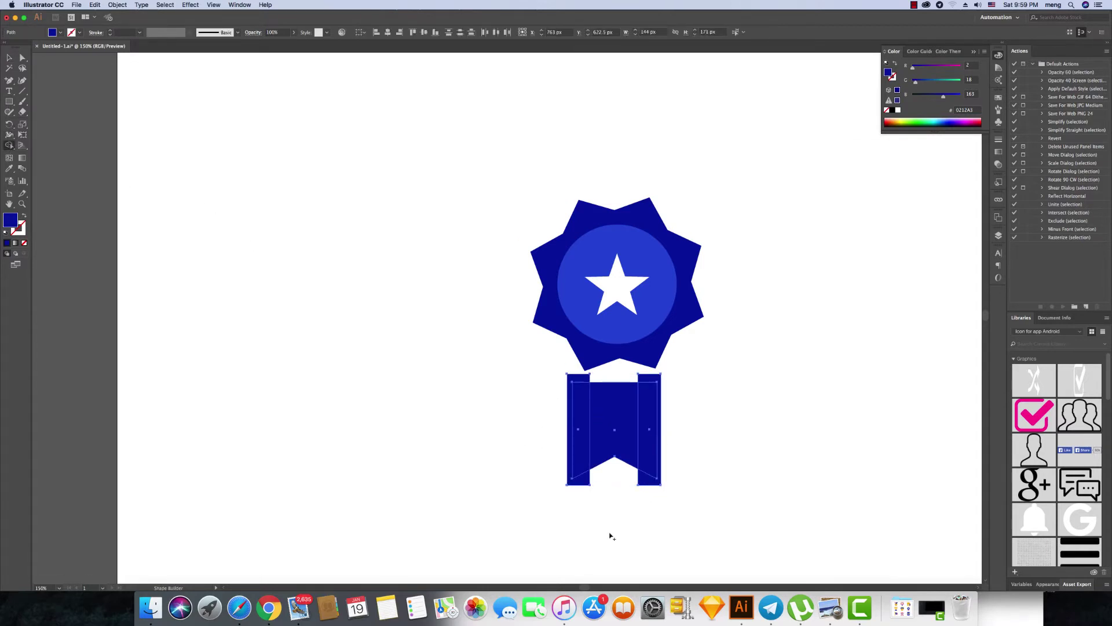
left_click(650, 439, "alt")
key("v")
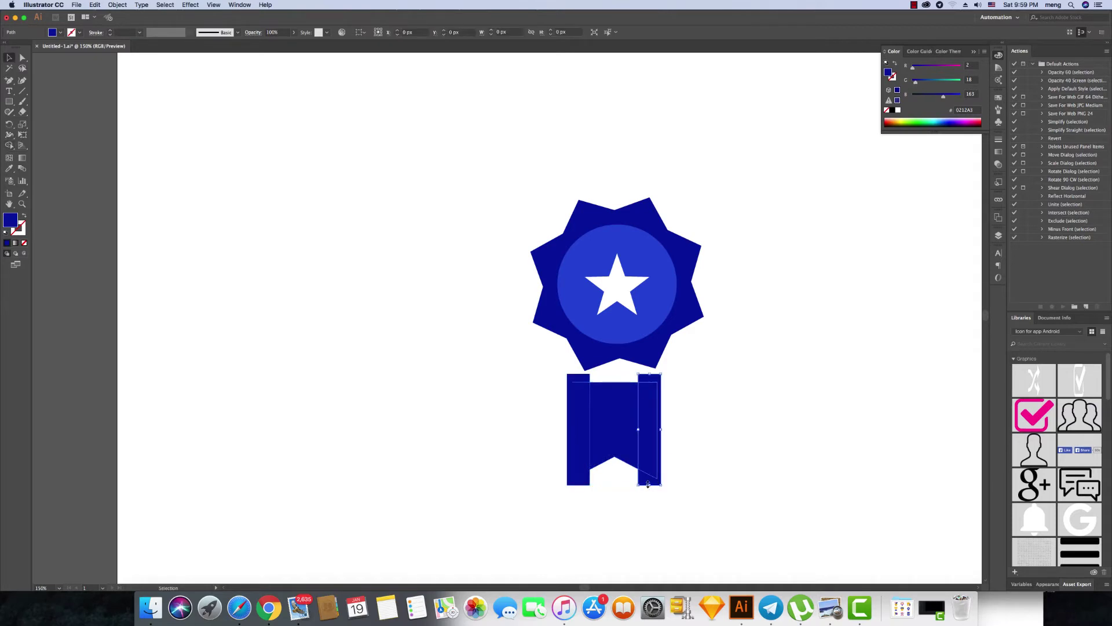
left_click(580, 485)
key("Delete")
left_click(607, 455)
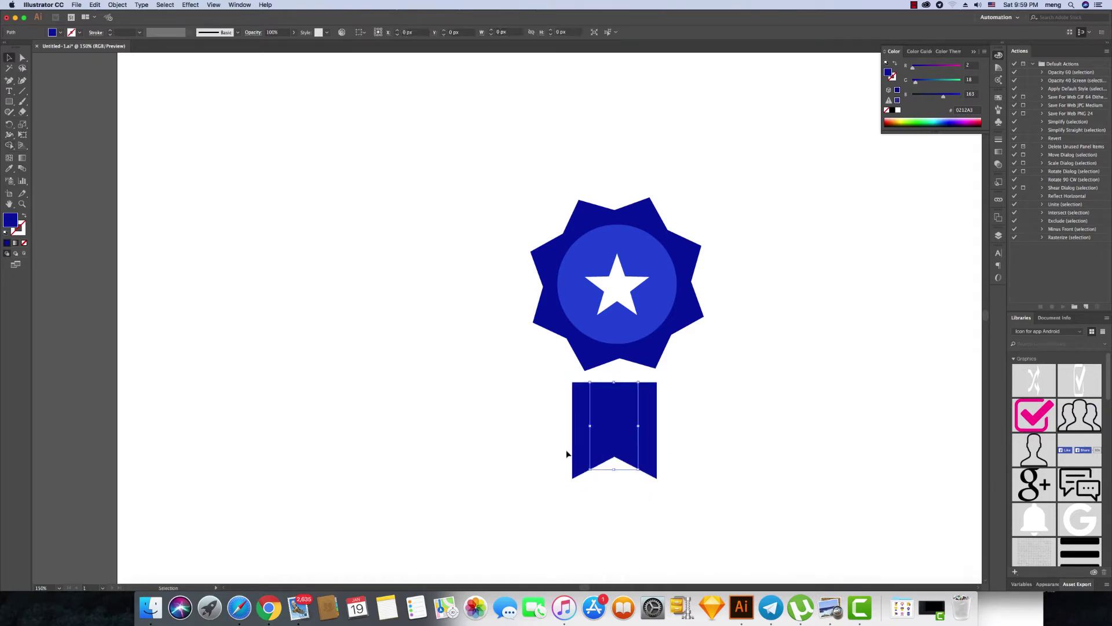
Fill the middle ribbon band with magenta.
double_click(11, 219)
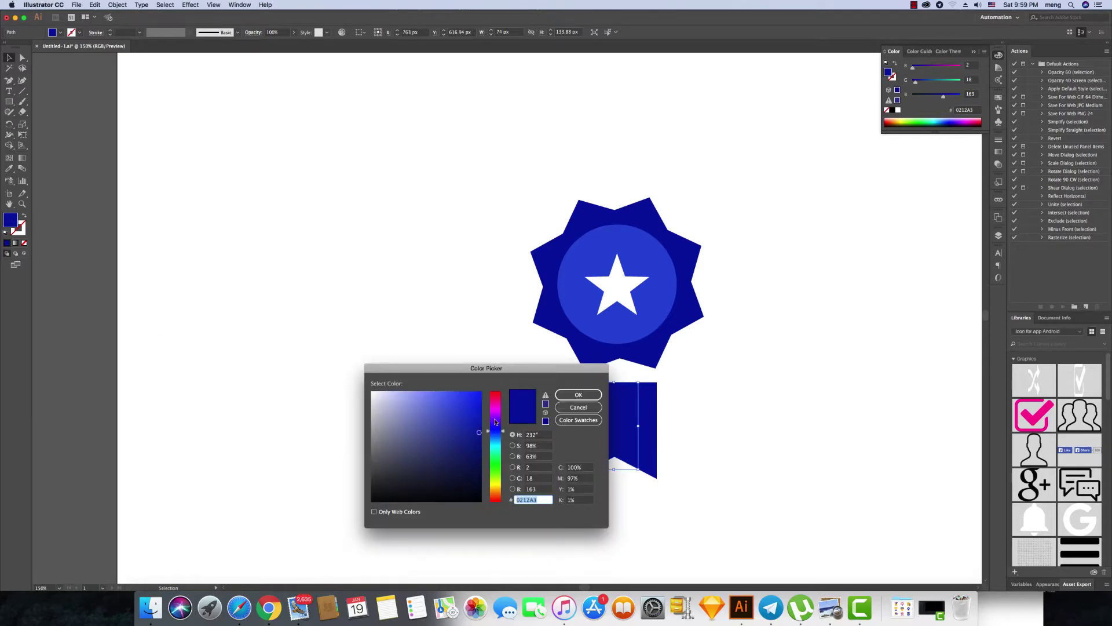
left_click_drag(495, 422, 495, 406)
left_click(474, 404)
left_click(558, 397)
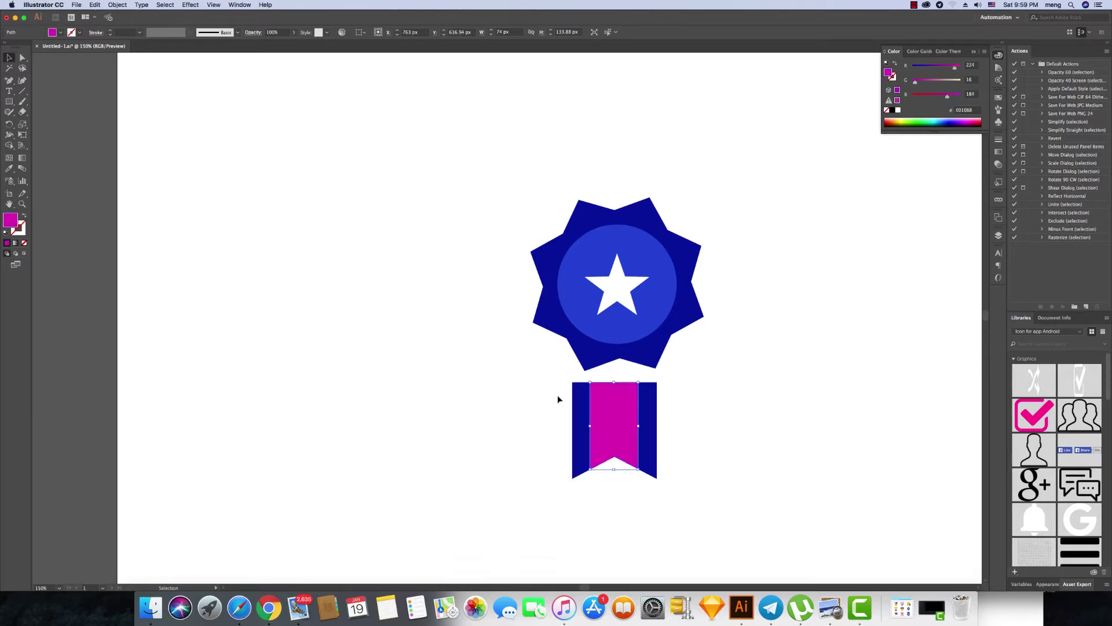
Make both ribbon side strips light pink FF8AE5.
left_click(582, 422)
right_click(652, 425)
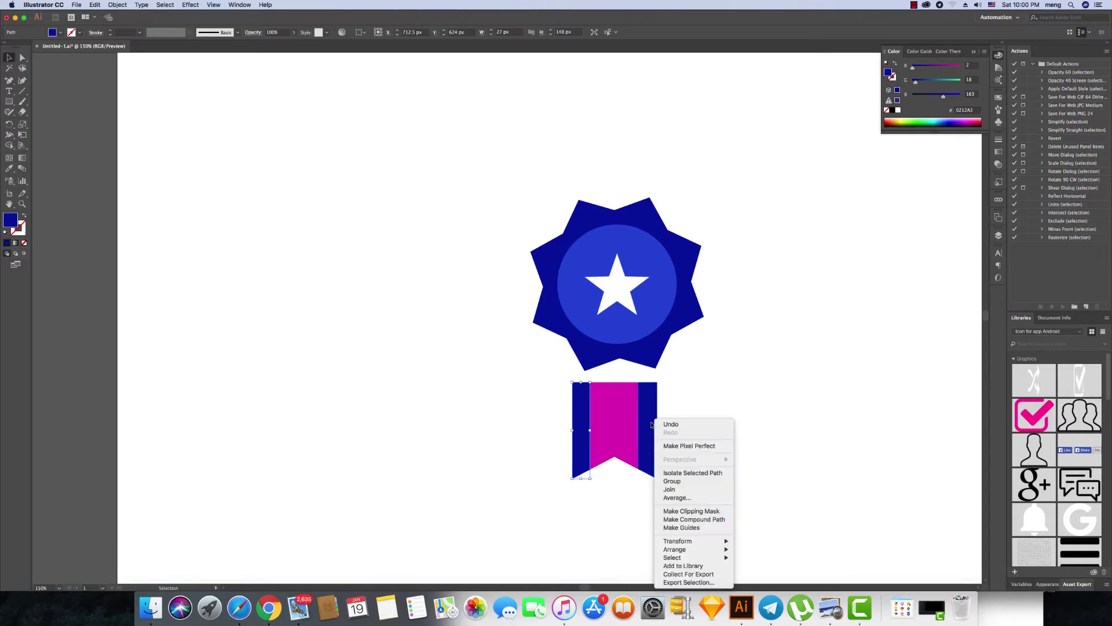
left_click(676, 412)
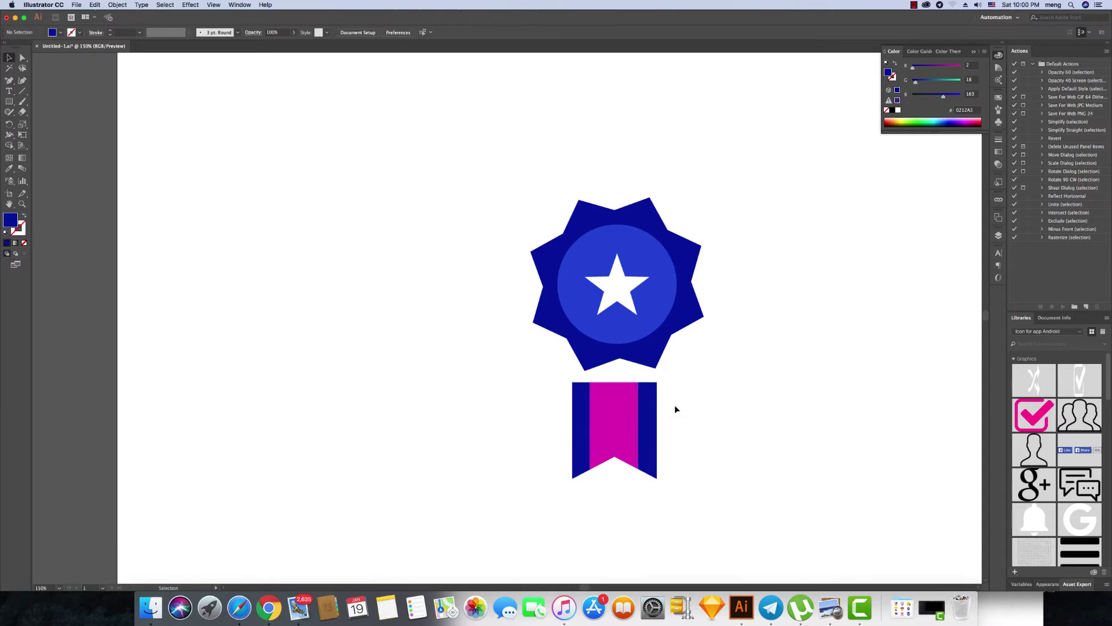
left_click(583, 421, "shift")
key("i")
left_click(620, 415)
key("v")
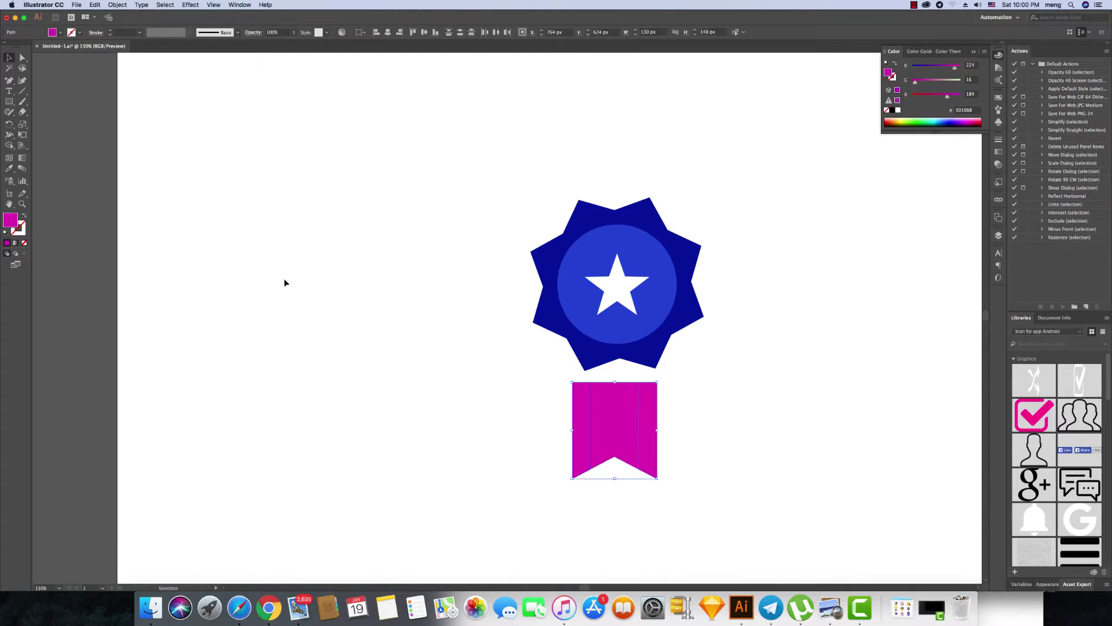
double_click(11, 219)
left_click(443, 392)
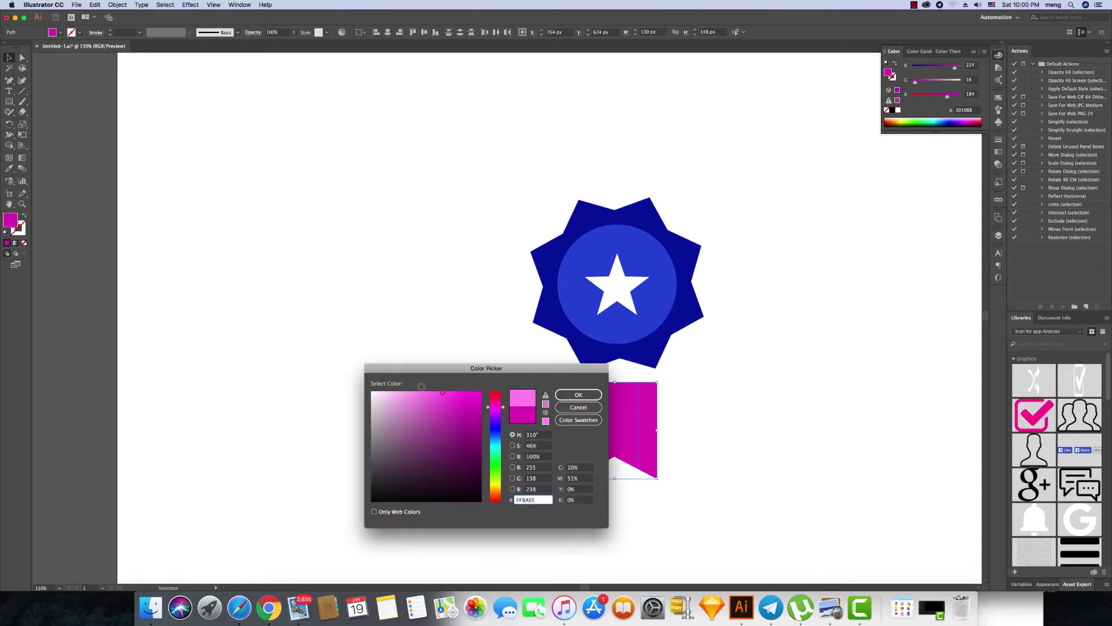
left_click(578, 395)
Raise the whole ribbon up to meet the star badge.
key("a")
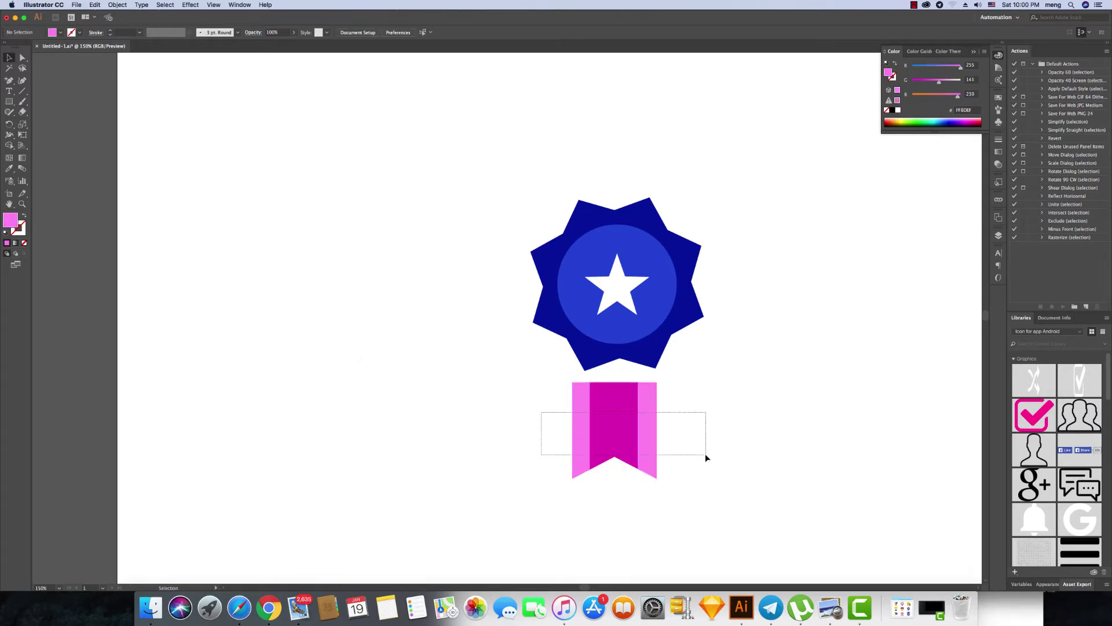
left_click_drag(541, 411, 699, 456)
left_click(696, 454)
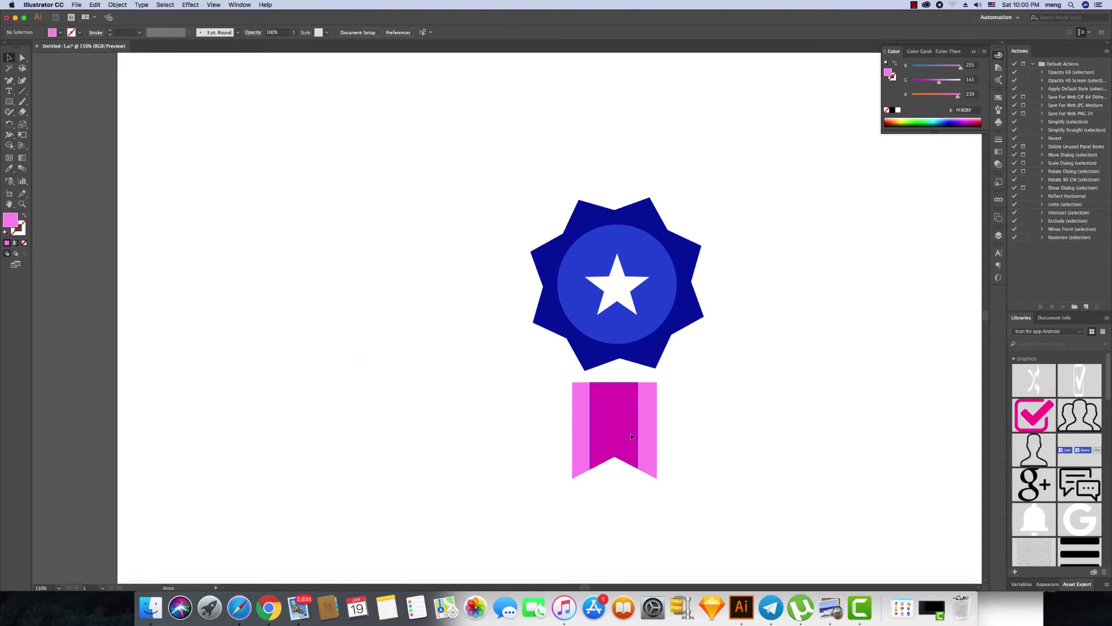
left_click_drag(629, 439, 629, 408)
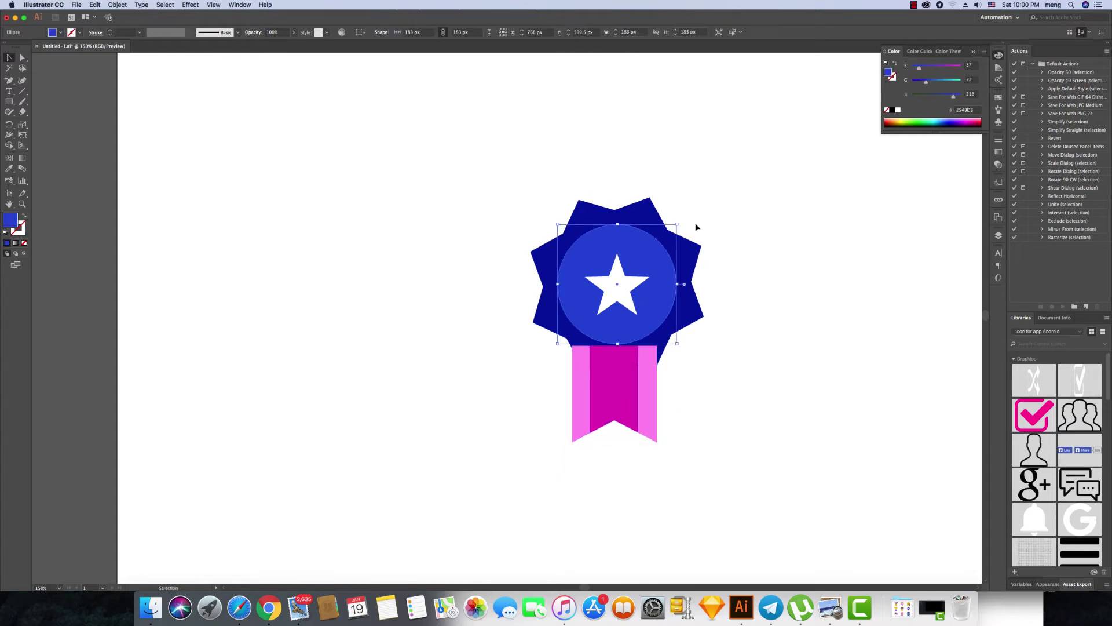
Send the ribbon behind the dark star.
left_click_drag(698, 219, 591, 293)
right_click(542, 280)
left_click(731, 409)
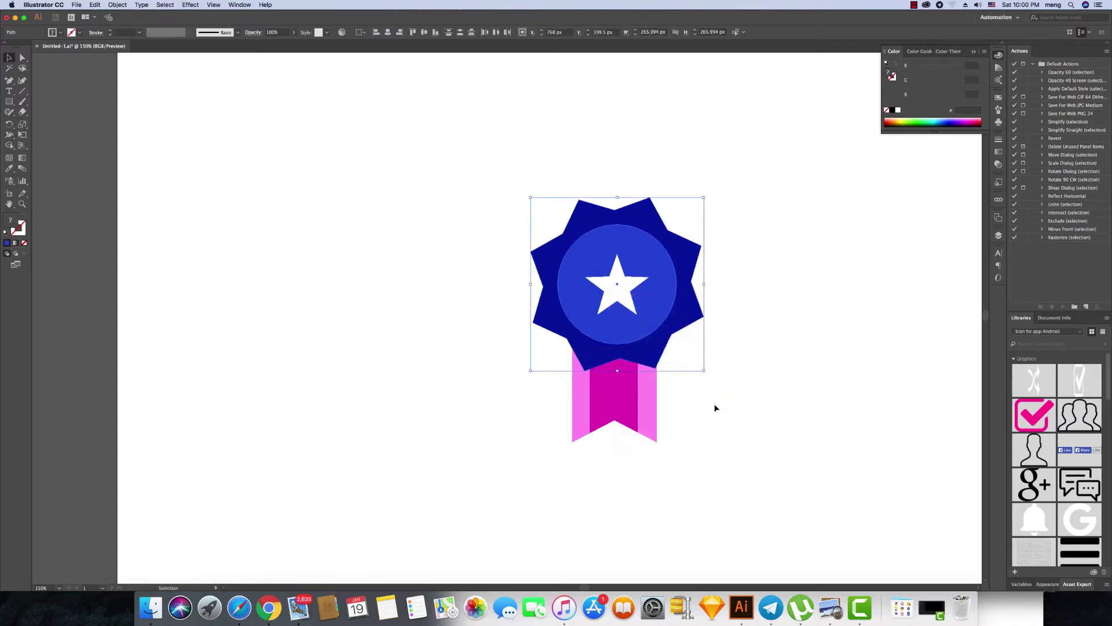
Rotate the dark blue star to a new angle.
left_click(685, 304)
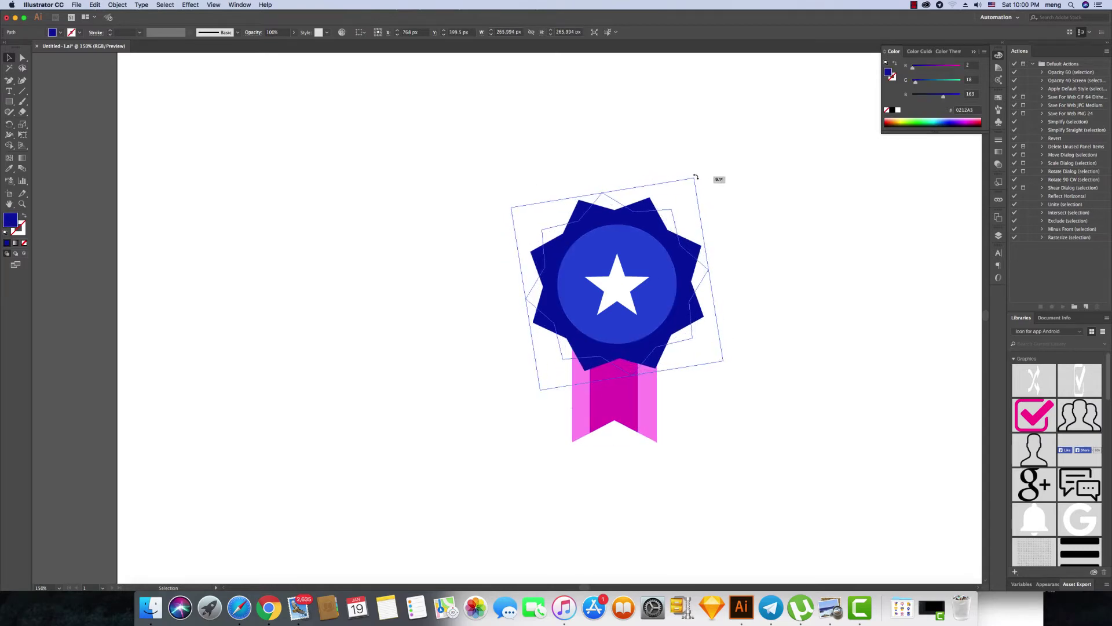
left_click_drag(666, 157, 708, 179)
left_click(687, 187)
key("ctrl+z")
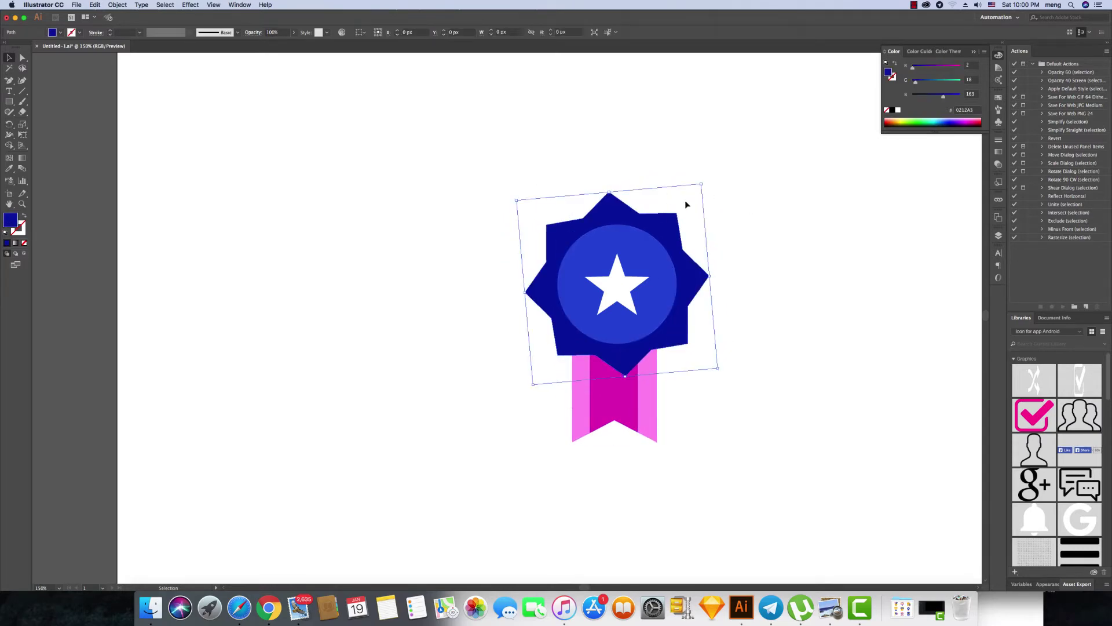
left_click_drag(706, 182, 717, 186)
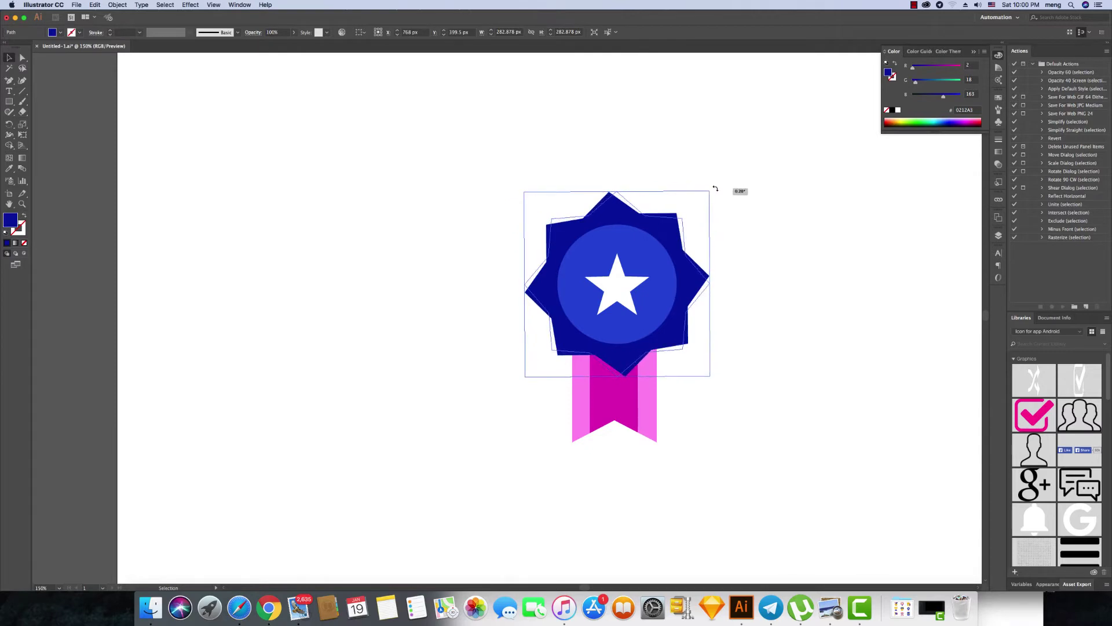
left_click(741, 230)
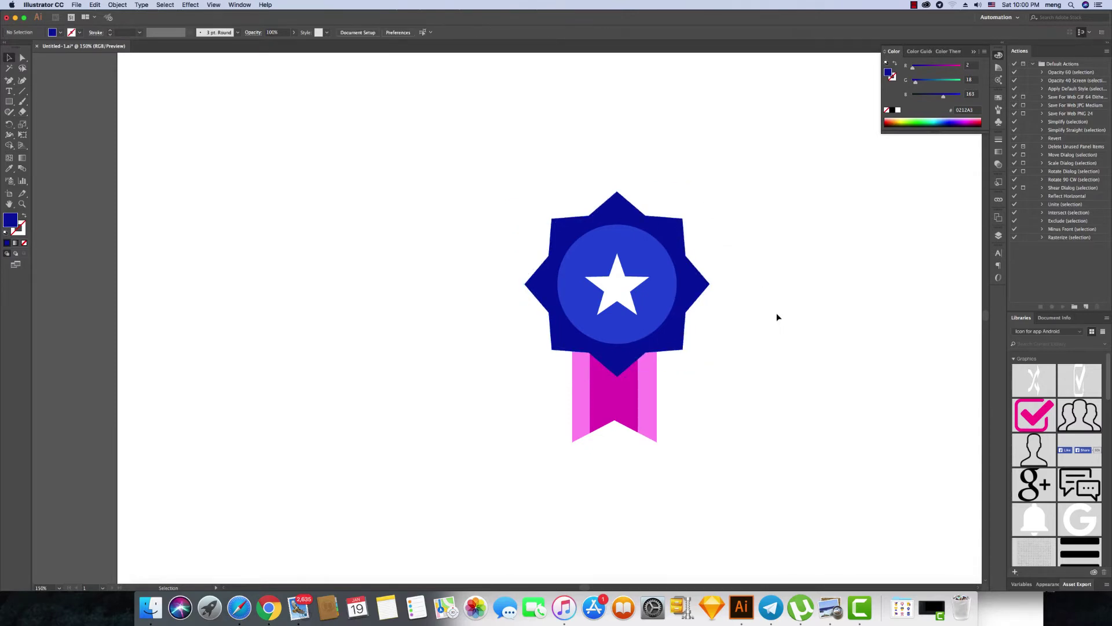
Recentre the ribbon group under the star and draw a large circle around the badge.
left_click_drag(721, 322, 744, 328)
mouse_move(716, 417)
left_mouse_down()
mouse_move(579, 449)
mouse_move(608, 419)
left_mouse_up()
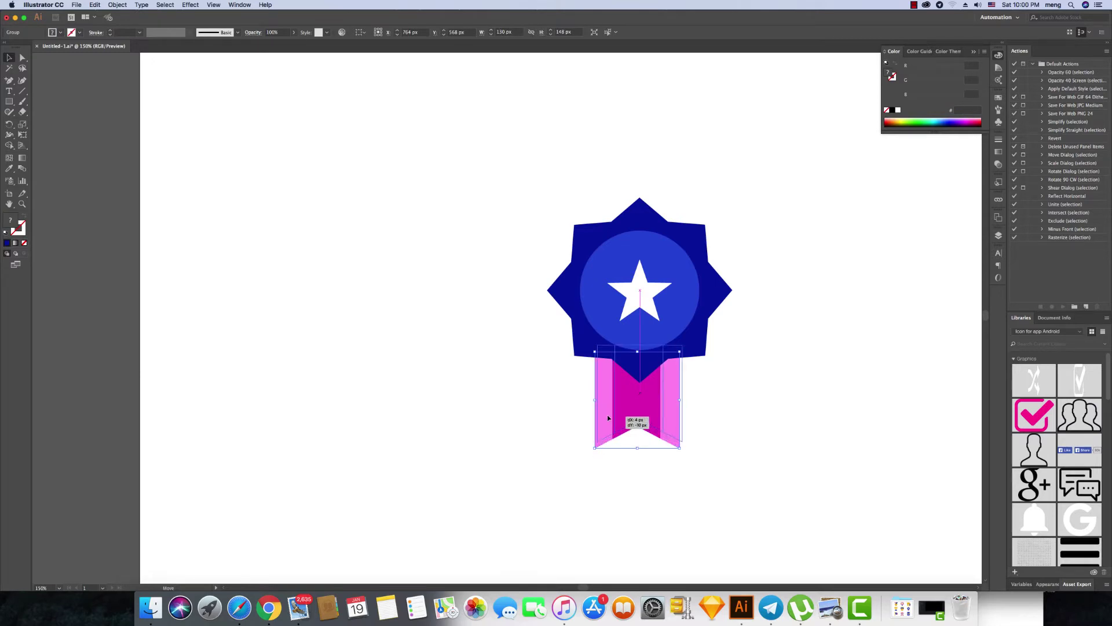
left_click(633, 470)
left_click_drag(704, 466, 599, 409)
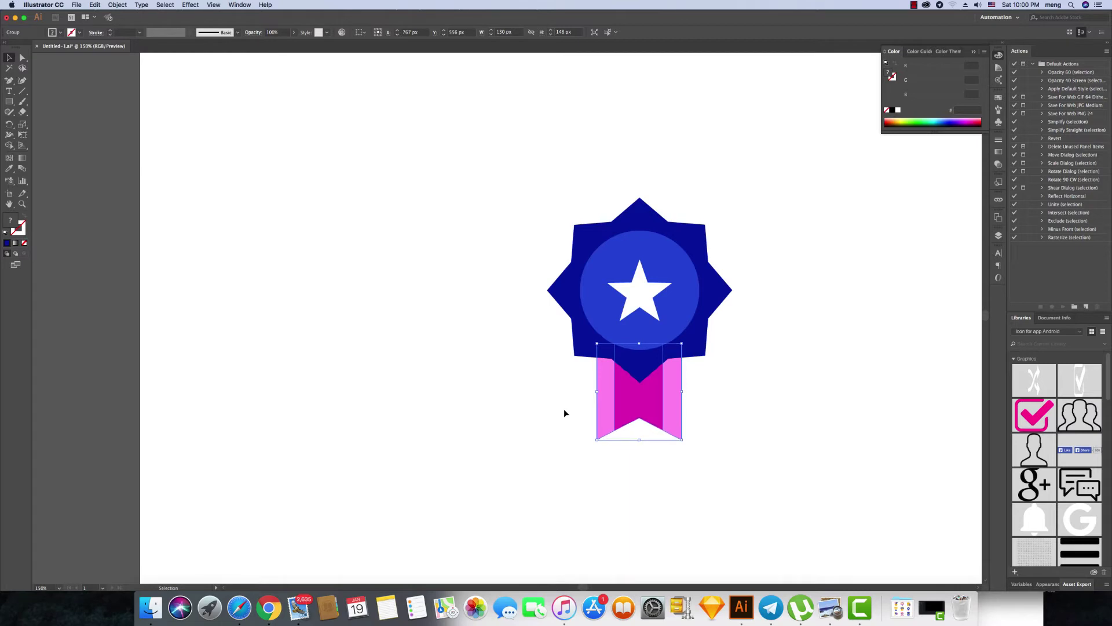
left_click(565, 408)
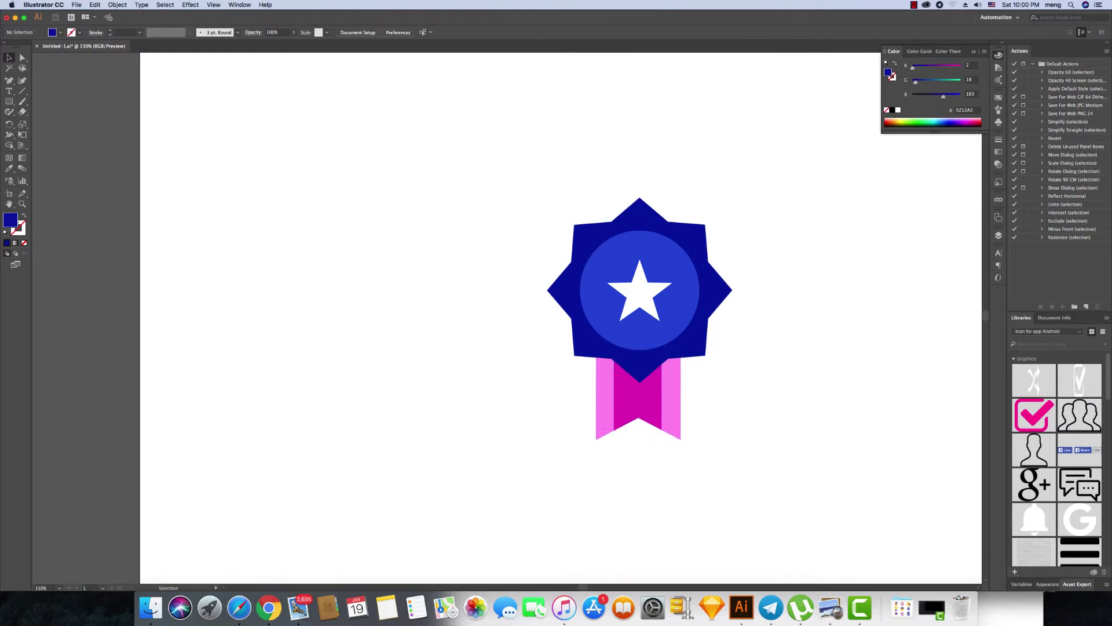
left_click_drag(9, 102, 35, 120)
left_click_drag(525, 188, 749, 412)
Fill the big circle with a vertical white-to-black gradient that fades out lower down.
key("v")
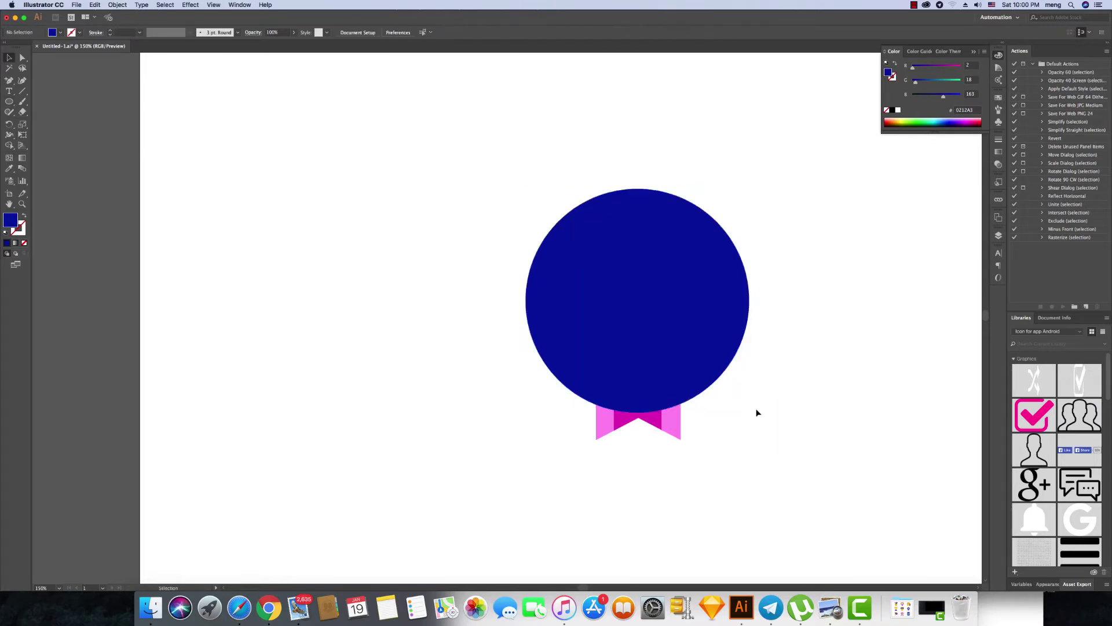
key("g")
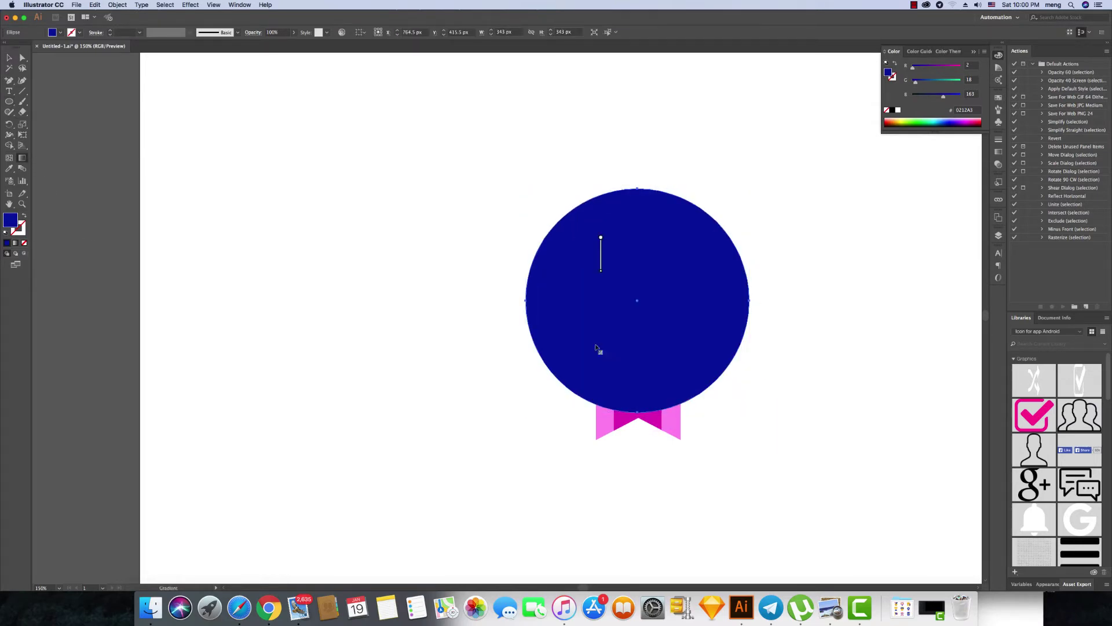
left_click(61, 32)
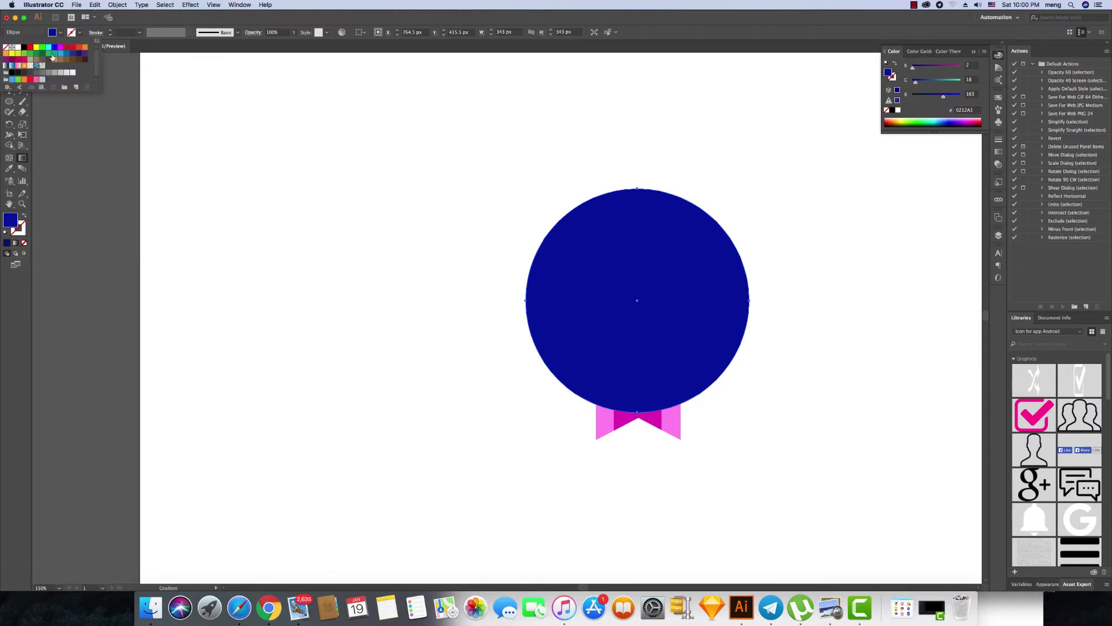
left_click(6, 66)
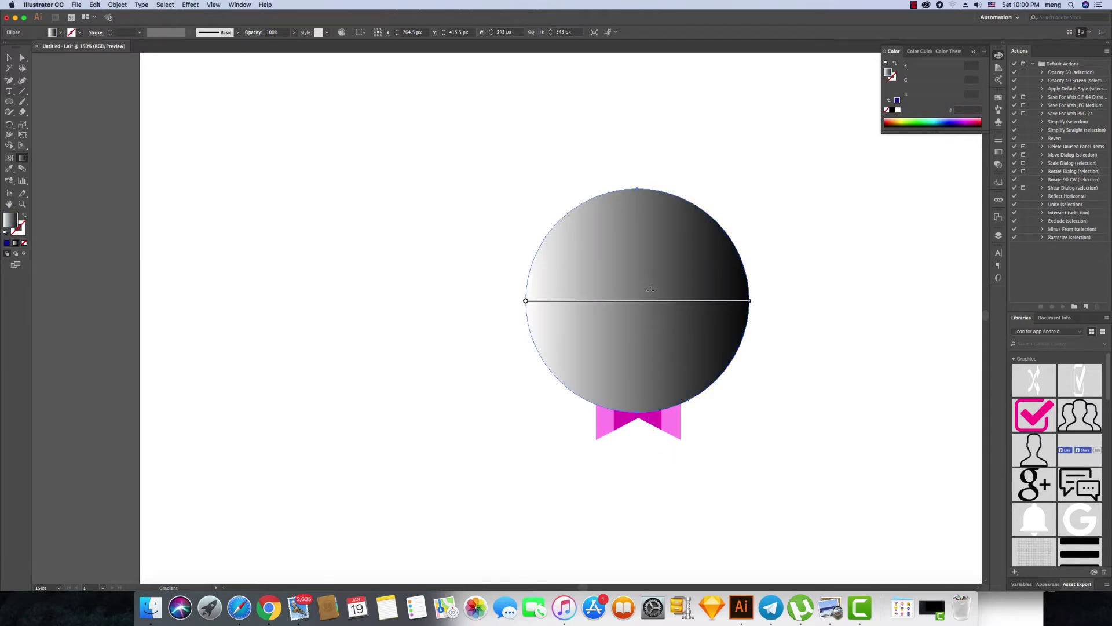
mouse_move(638, 288)
left_mouse_down()
mouse_move(638, 423)
mouse_move(641, 179)
left_mouse_up()
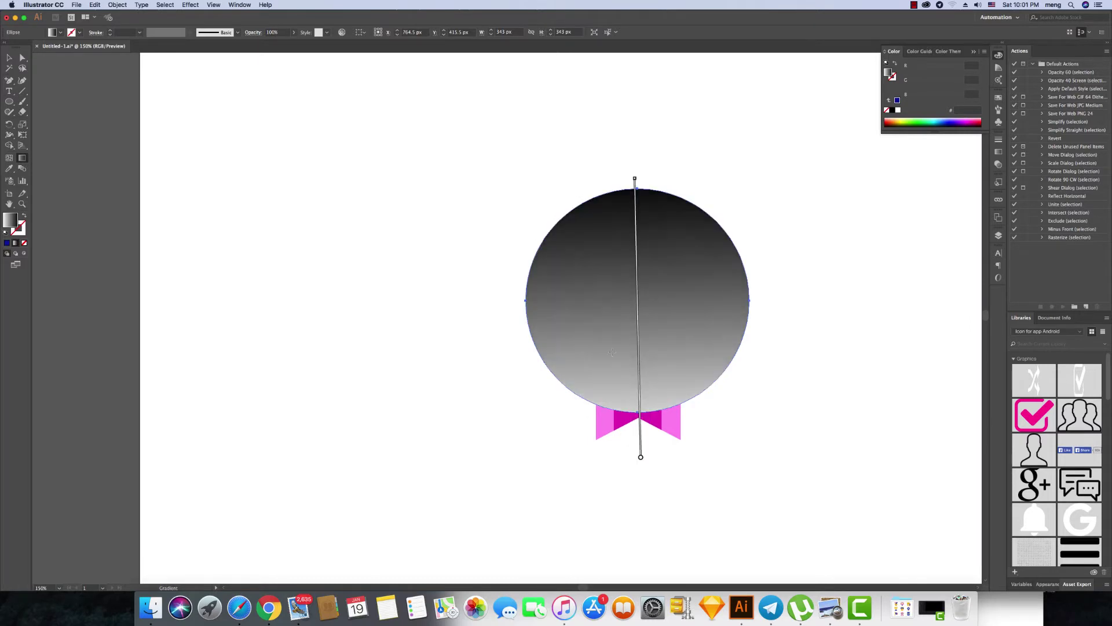
left_click_drag(638, 358, 638, 157)
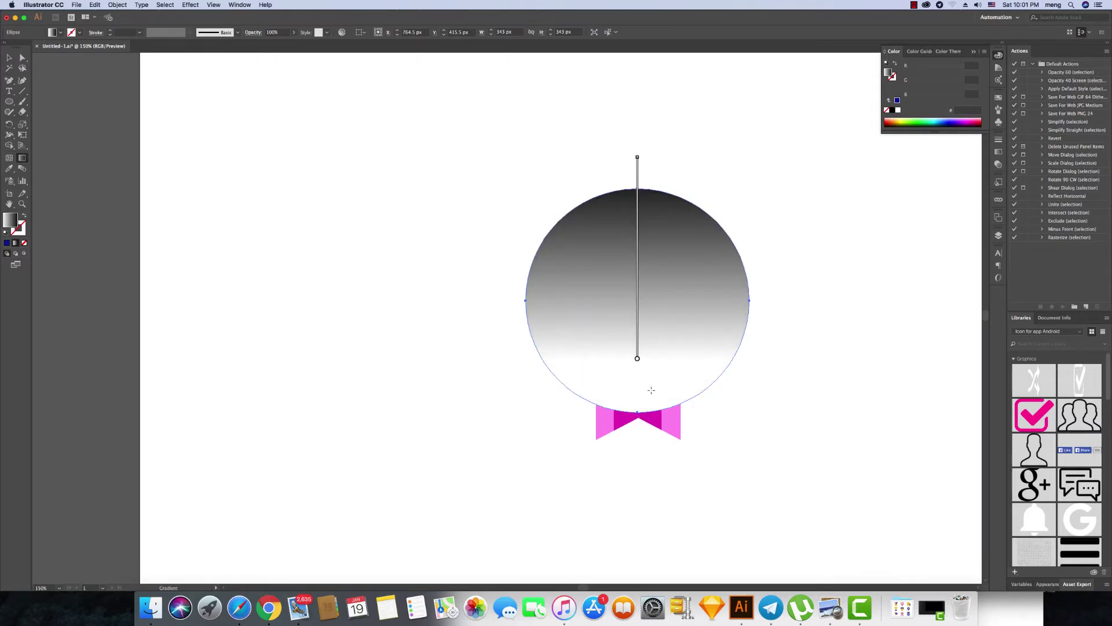
Lower the gradient circle's opacity to 13%.
key("v")
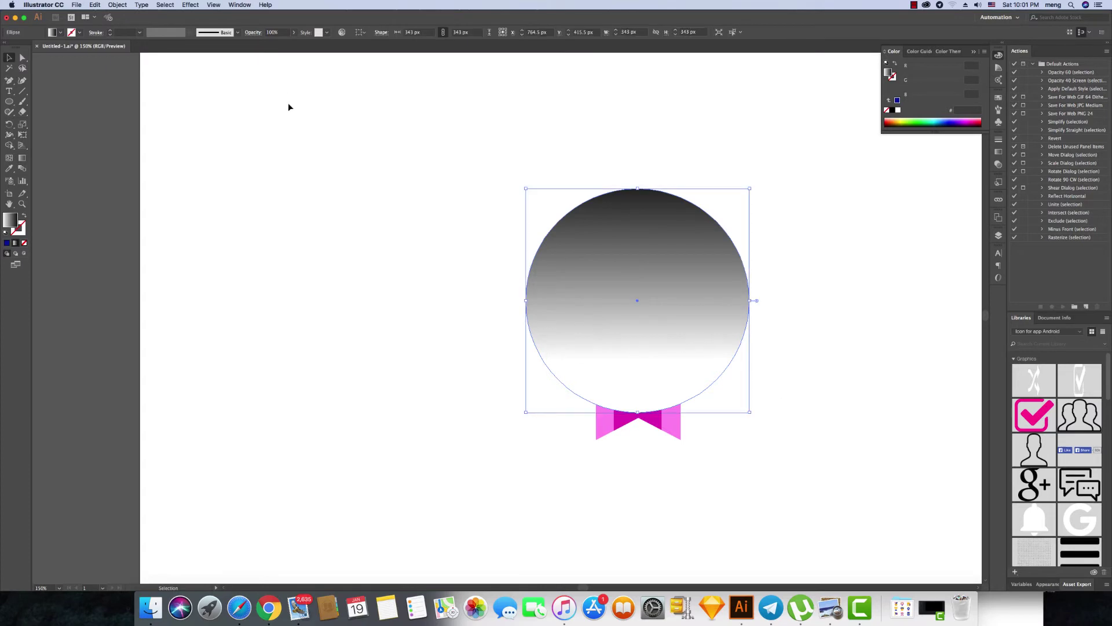
left_click(294, 33)
left_click_drag(266, 45, 267, 46)
left_click(315, 141)
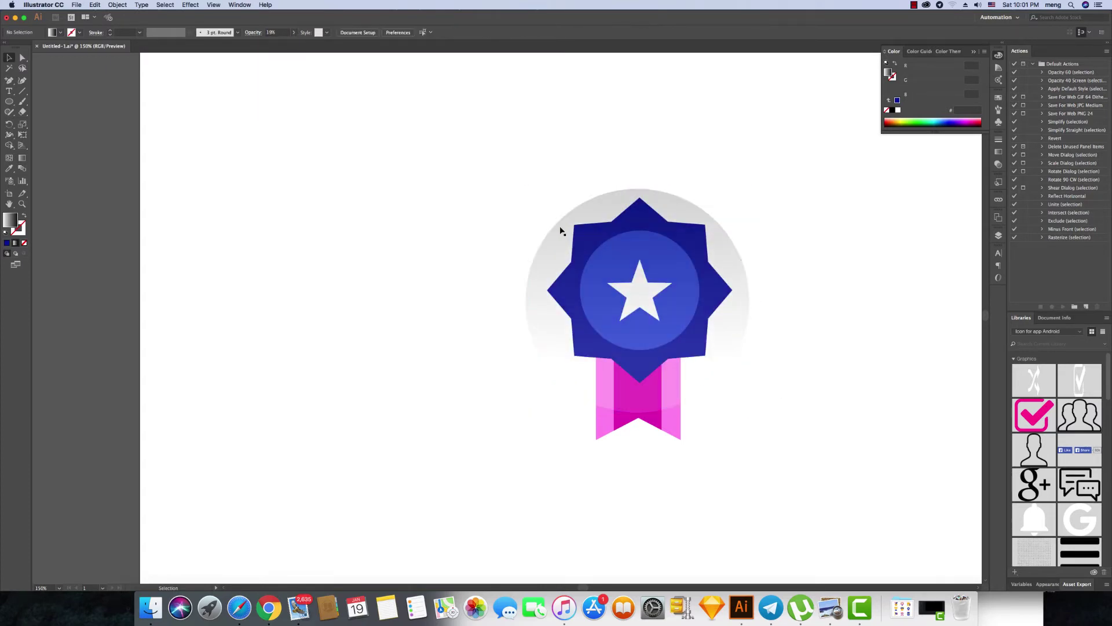
Send the faint circle behind the badge and centre it horizontally on the badge.
left_click(590, 207)
right_click(590, 209)
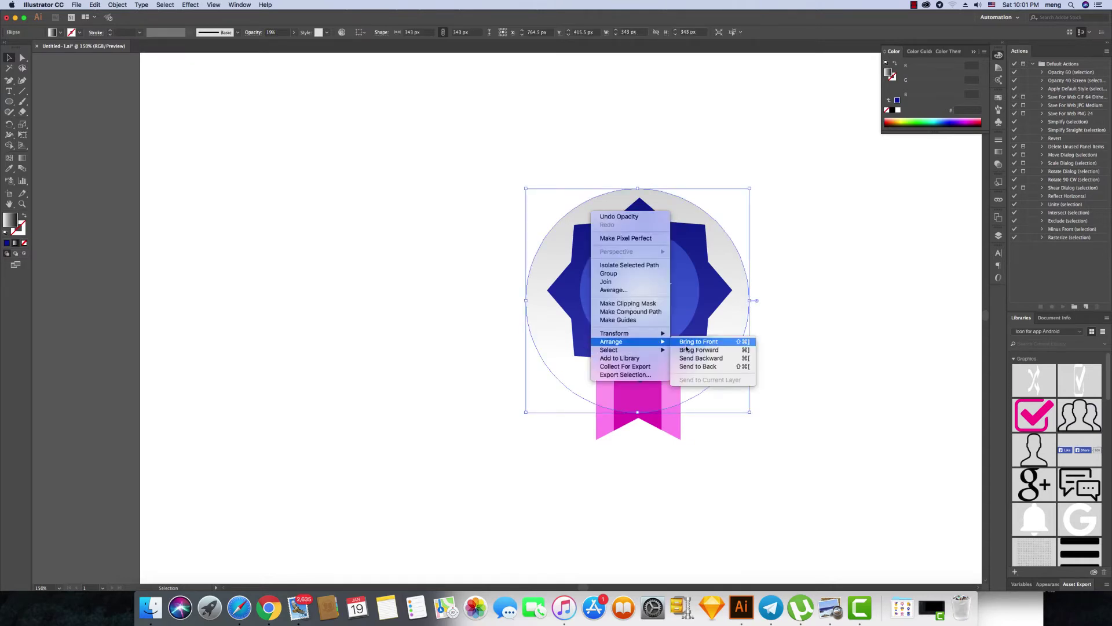
left_click(481, 306)
left_click(566, 258)
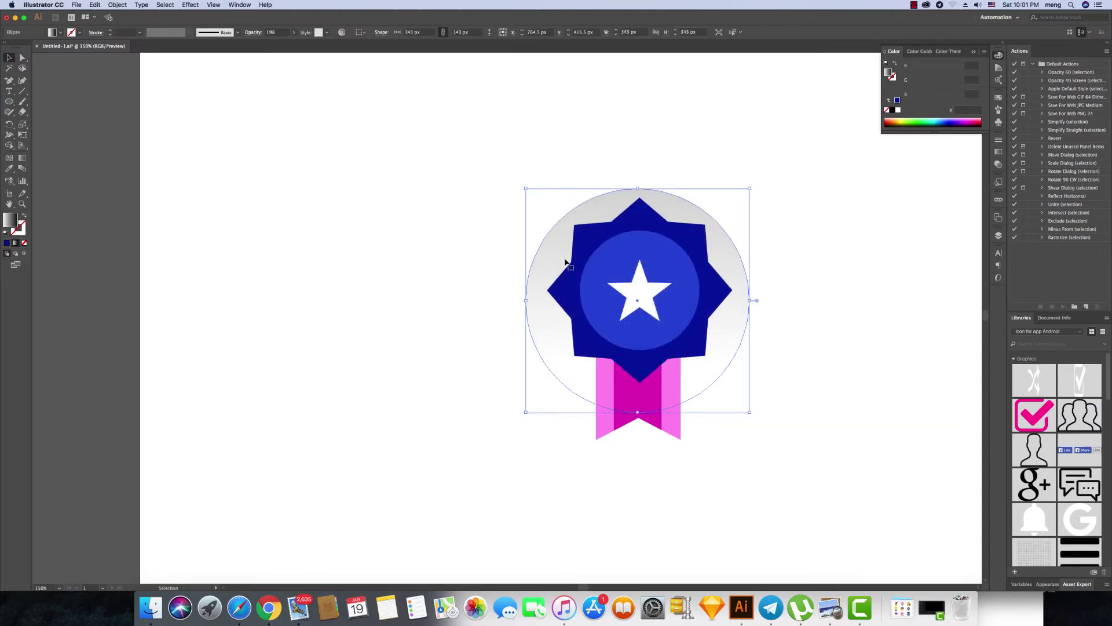
left_click(557, 224, "shift")
left_click(620, 245, "shift")
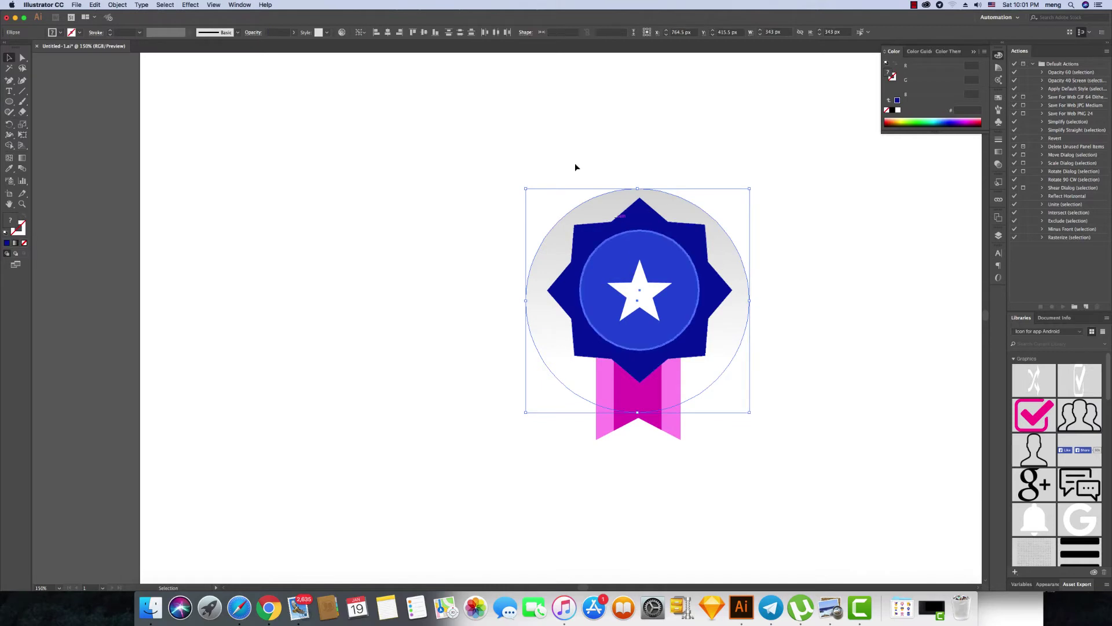
left_click(388, 32)
left_click(445, 223)
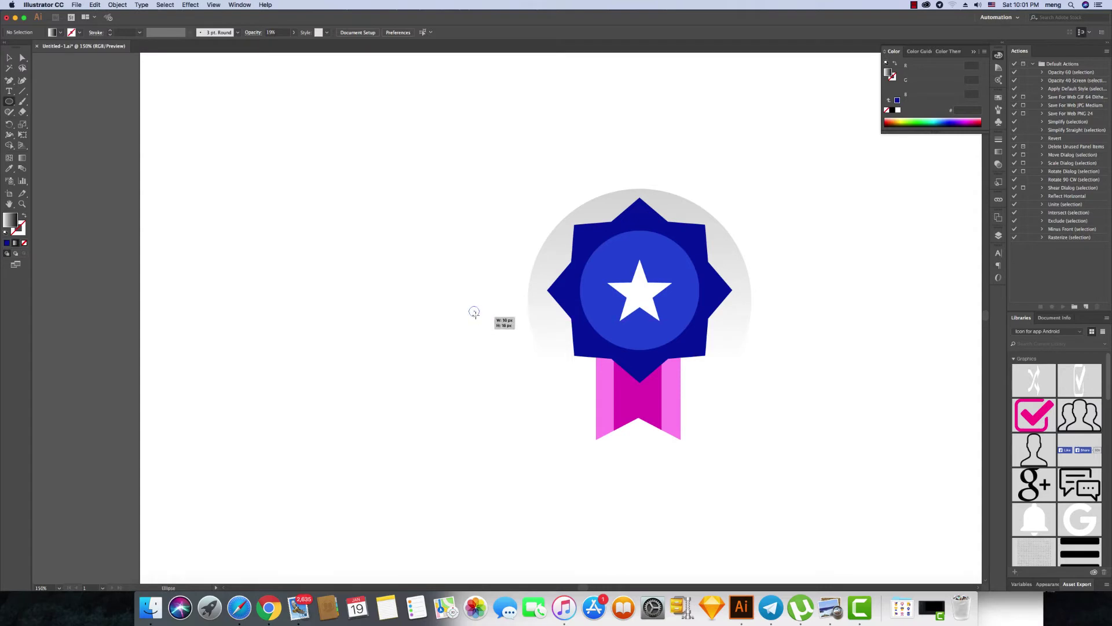
Draw a small green dot and move it beside the badge.
left_click_drag(476, 313, 478, 316)
key("v")
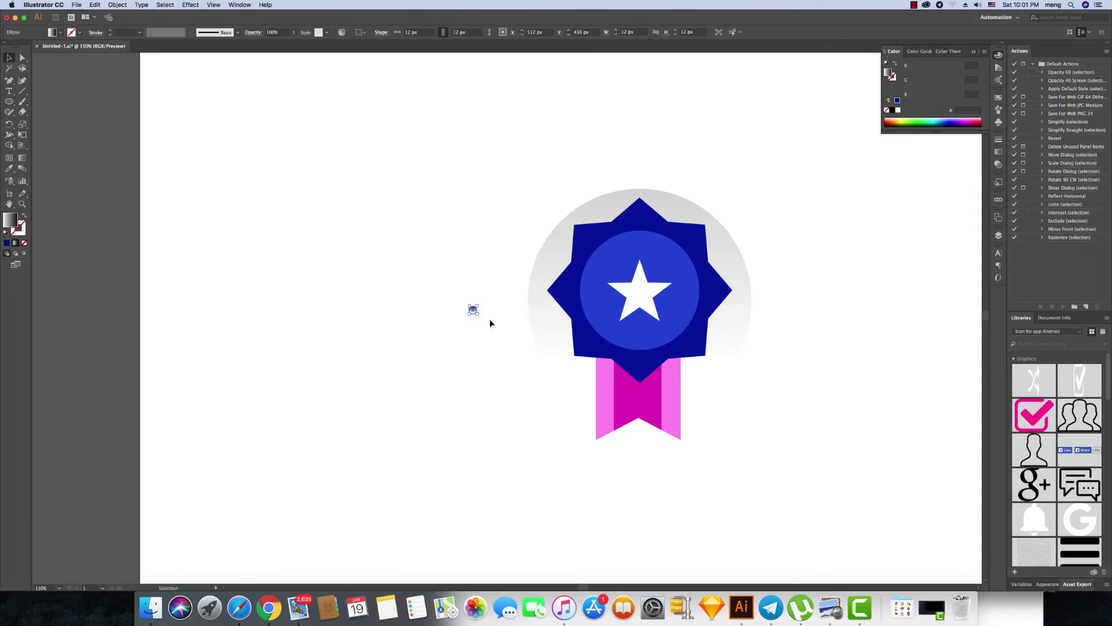
double_click(10, 221)
left_click_drag(496, 404, 495, 459)
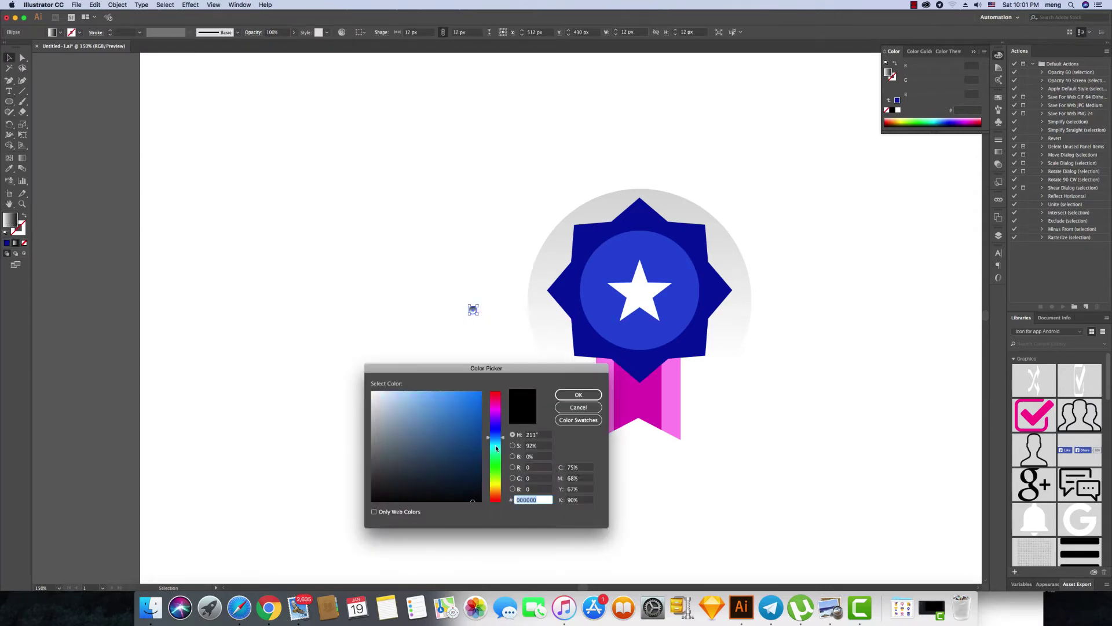
left_click(578, 395)
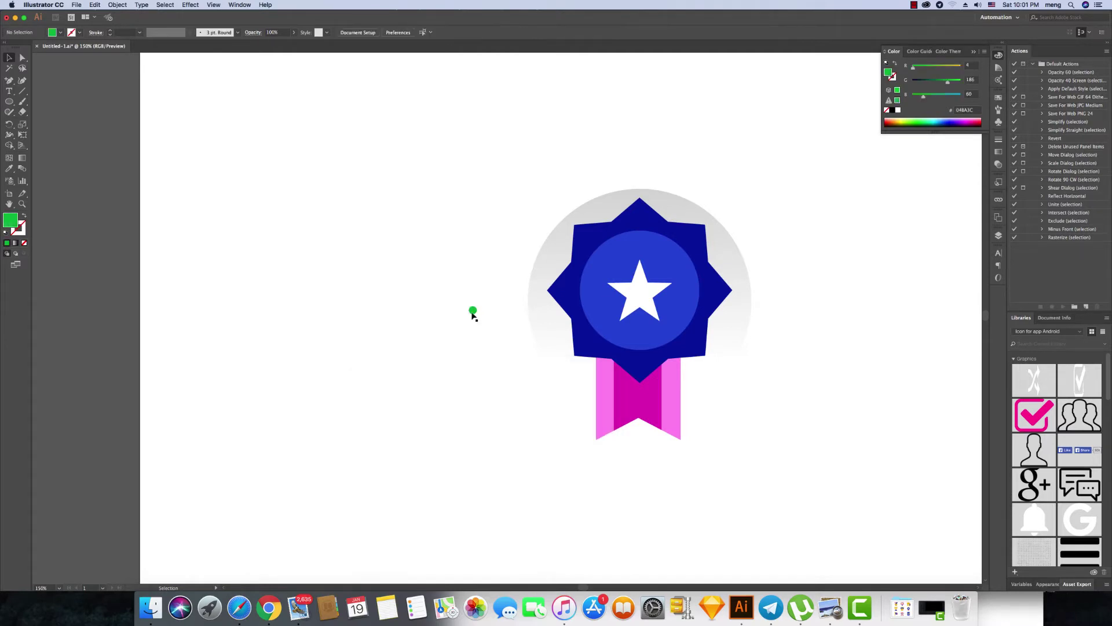
left_click_drag(473, 310, 531, 291)
Copy the green dot above the badge and colour it light green 58E07E.
scroll(528, 288, "down", 2)
scroll(528, 288, "up", 1)
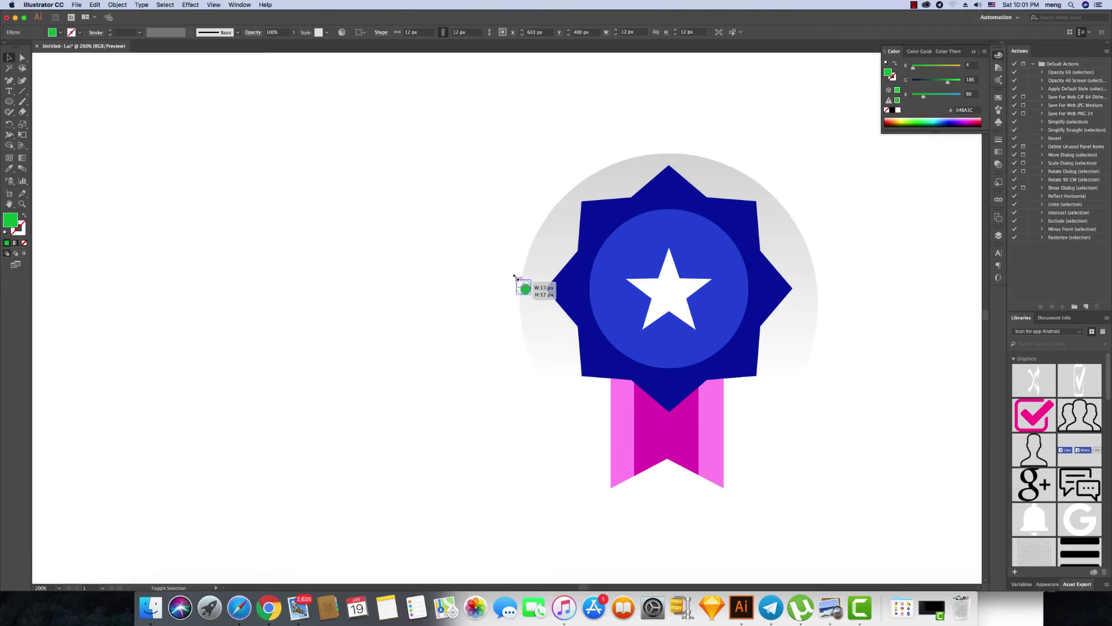
mouse_move(522, 285)
left_mouse_down()
mouse_move(588, 167)
mouse_move(597, 174)
mouse_move(571, 168)
left_mouse_up()
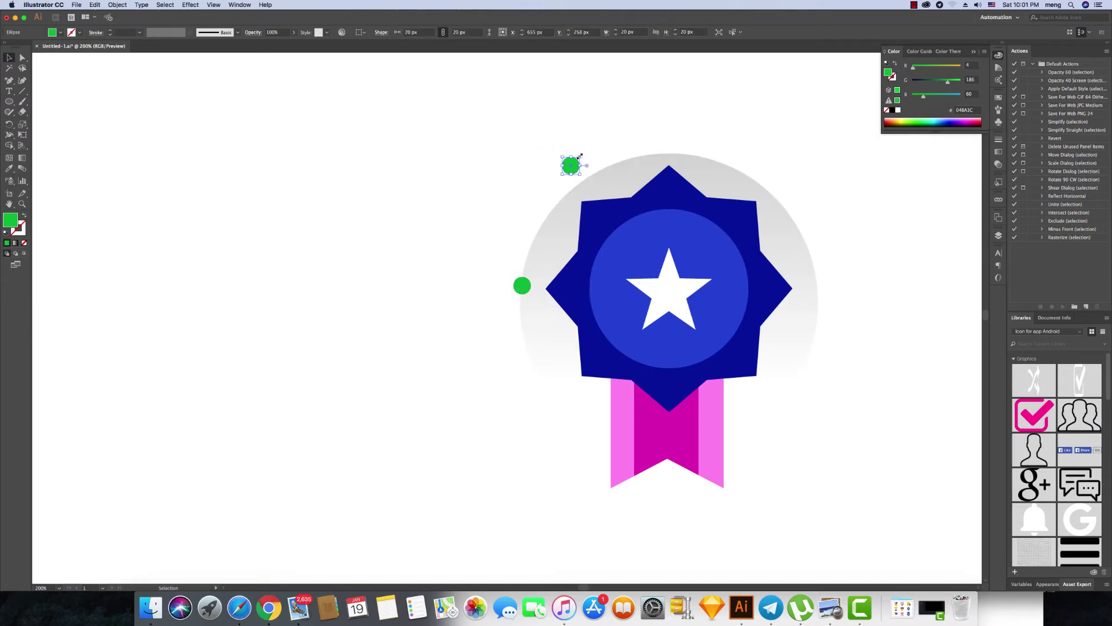
double_click(11, 219)
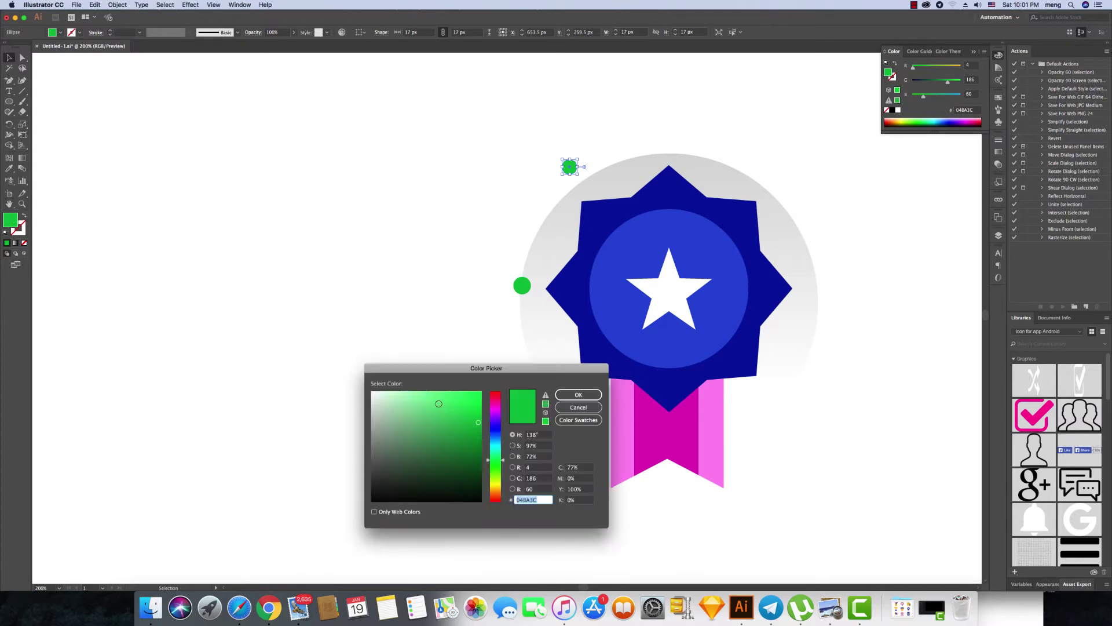
type("58E07E")
key("Return")
left_click(453, 329)
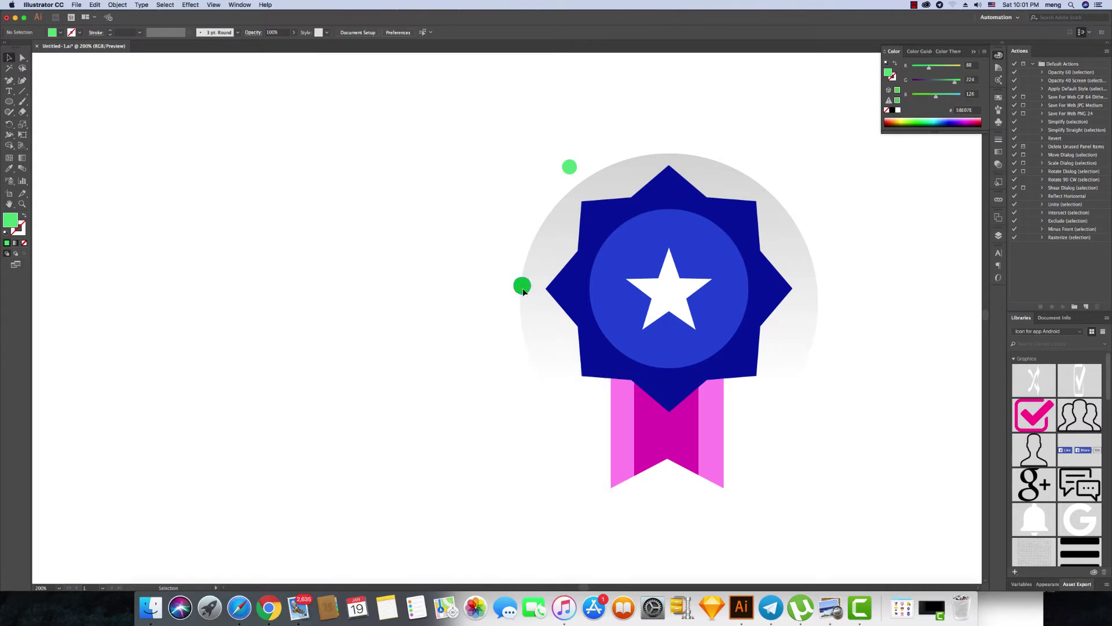
Copy a dot to the badge's upper right and make it yellow.
mouse_move(523, 291)
left_mouse_down()
mouse_move(655, 272)
mouse_move(765, 175)
left_mouse_up()
double_click(9, 219)
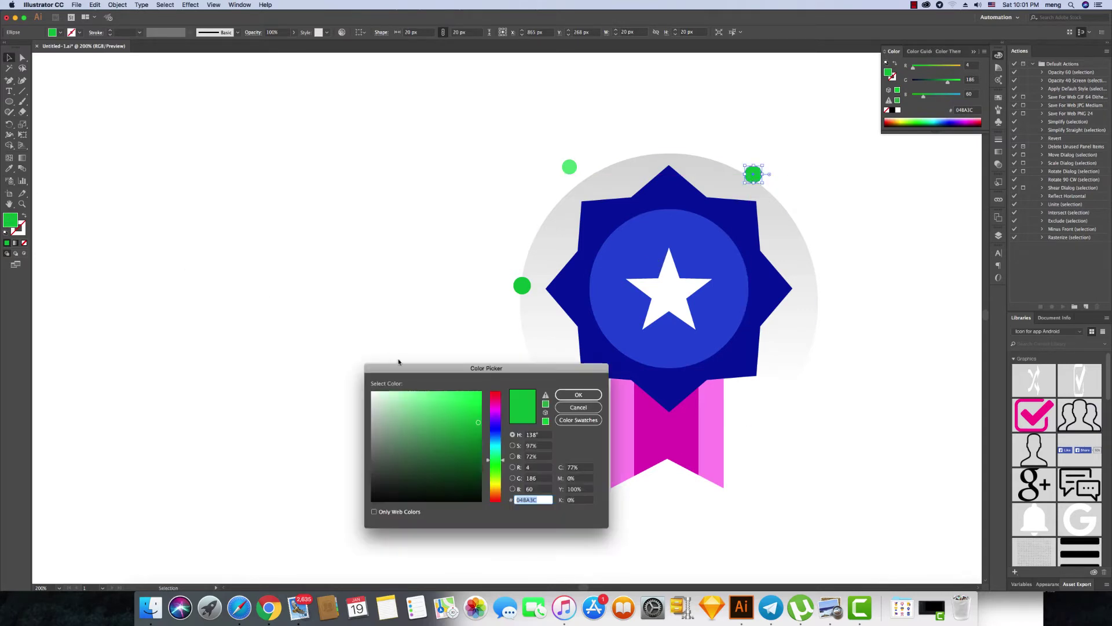
left_click_drag(502, 468, 497, 484)
left_click(475, 405)
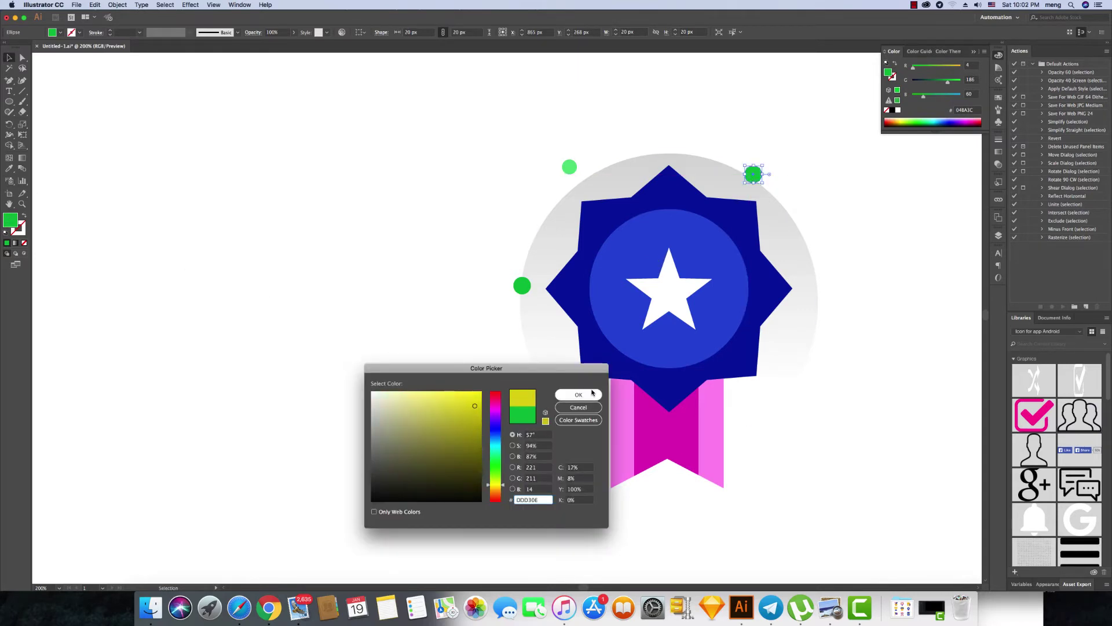
key("Return")
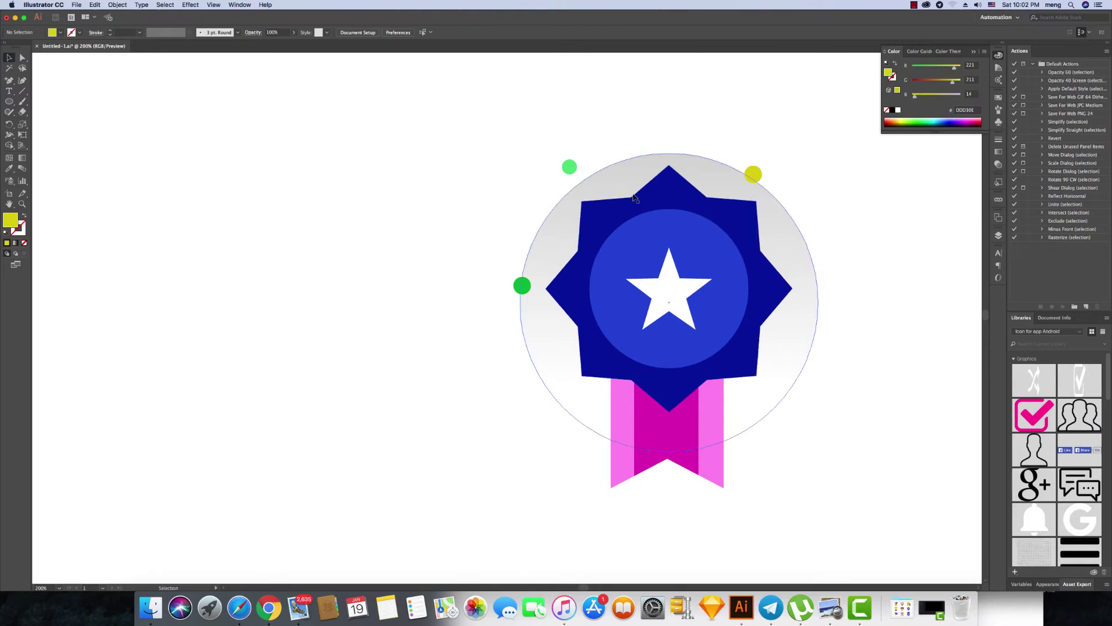
Copy the yellow dot to the lower right and colour it grey AAA9A5.
left_click_drag(750, 179, 786, 366)
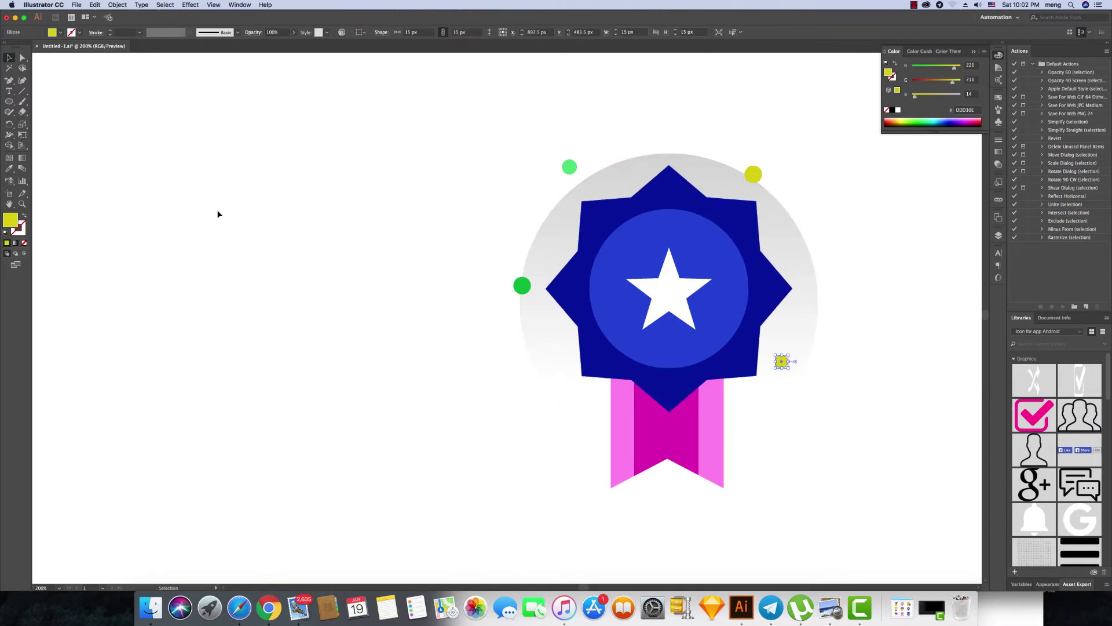
double_click(11, 220)
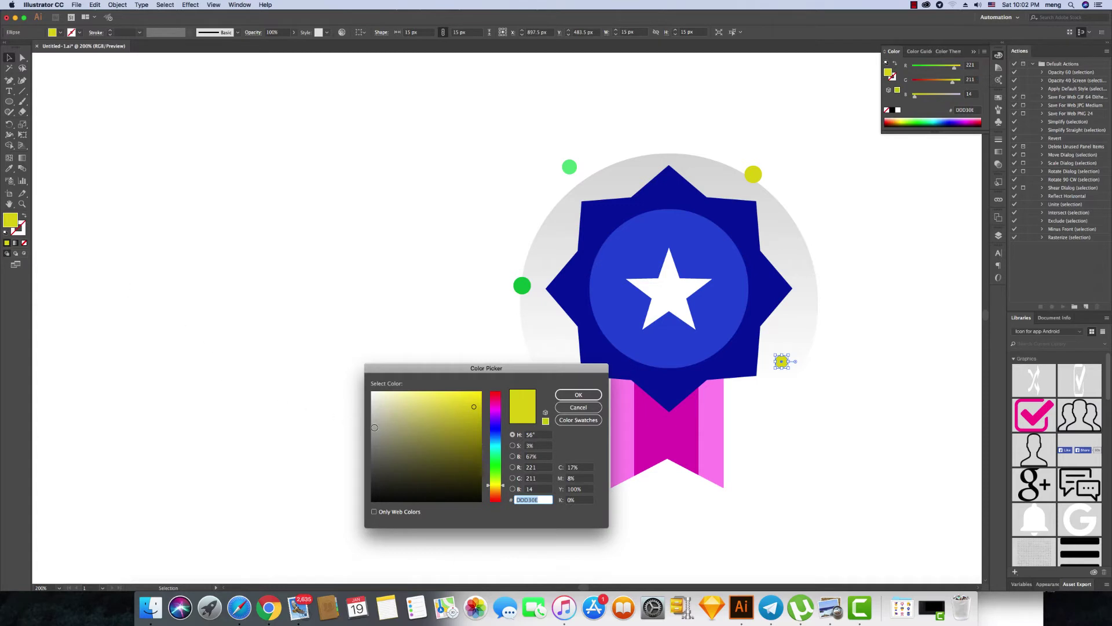
type("AAA9A5")
left_click(579, 394)
left_click(494, 394)
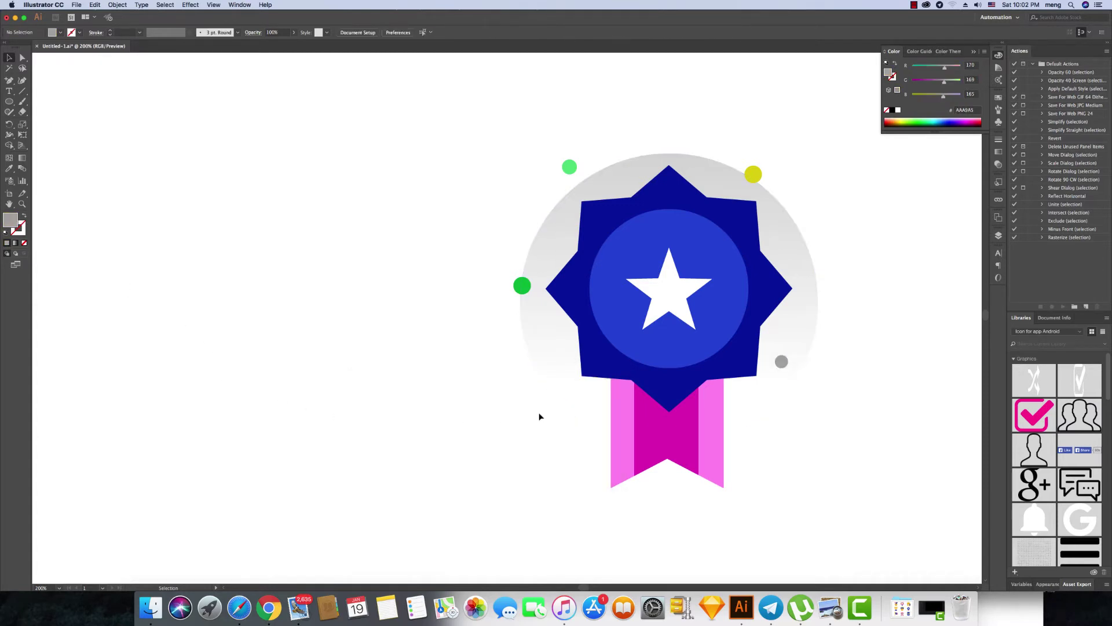
Lighten the lower-right dot to pale grey DDDDDD and zoom out to the artboard.
left_click(781, 361)
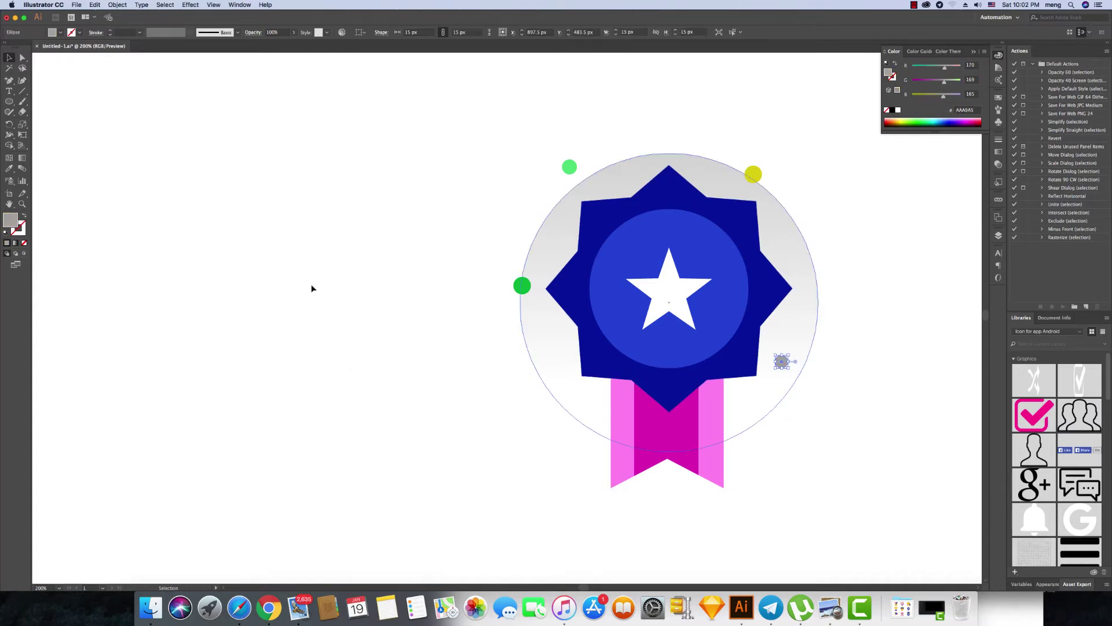
double_click(13, 223)
type("DDDDDD")
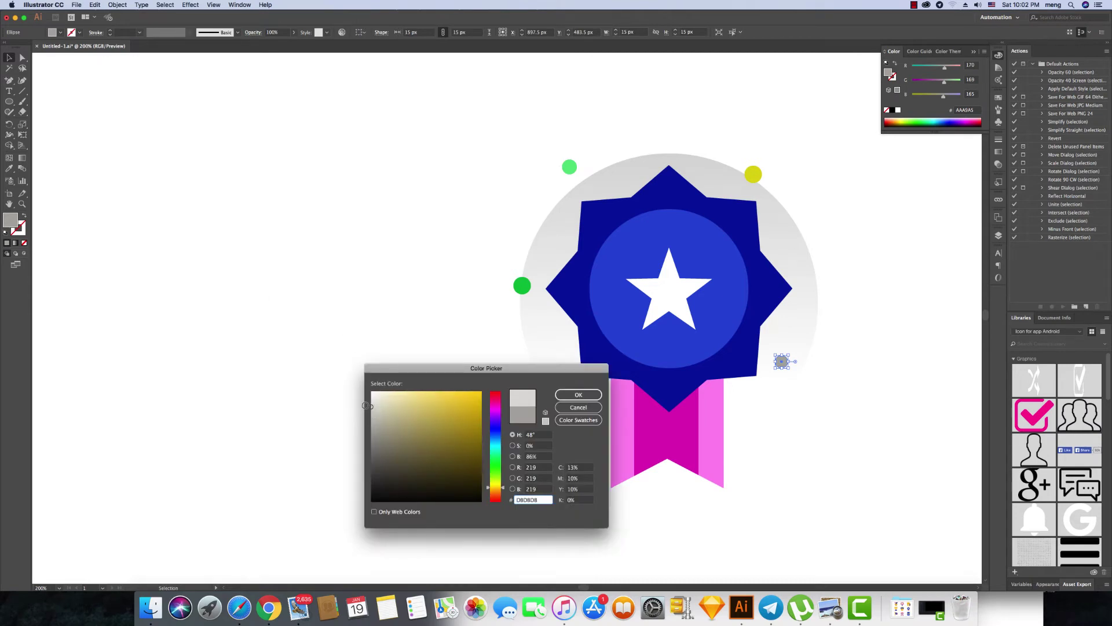
left_click(579, 394)
left_click(462, 378)
key("super+1")
Nudge the pink ribbon slightly higher under the star badge.
scroll(462, 378, "left", 2)
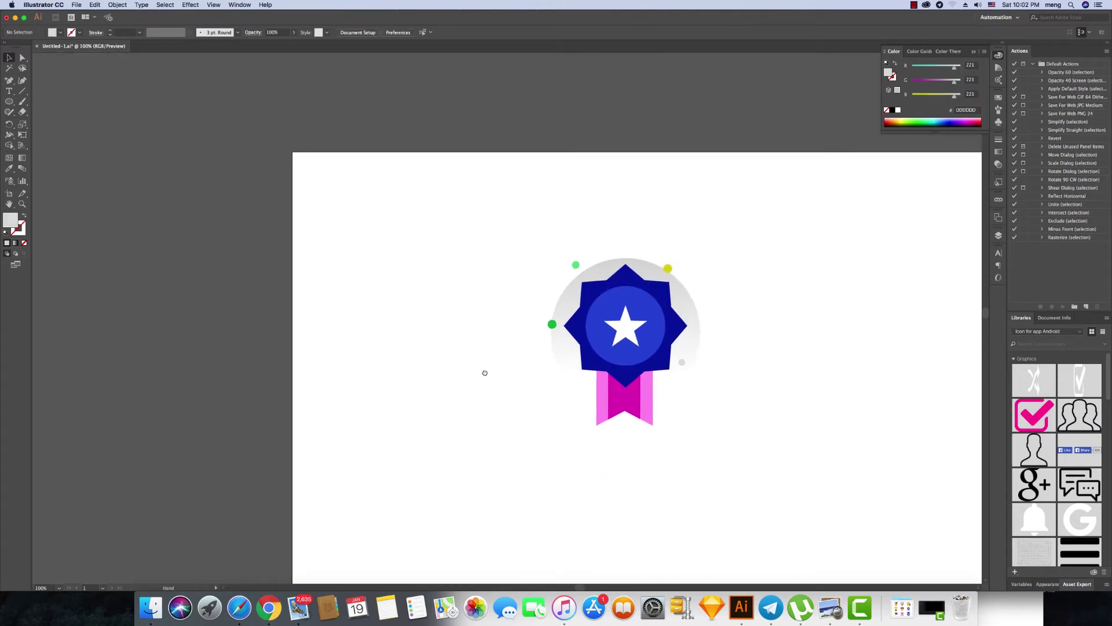
left_click_drag(568, 271, 742, 454)
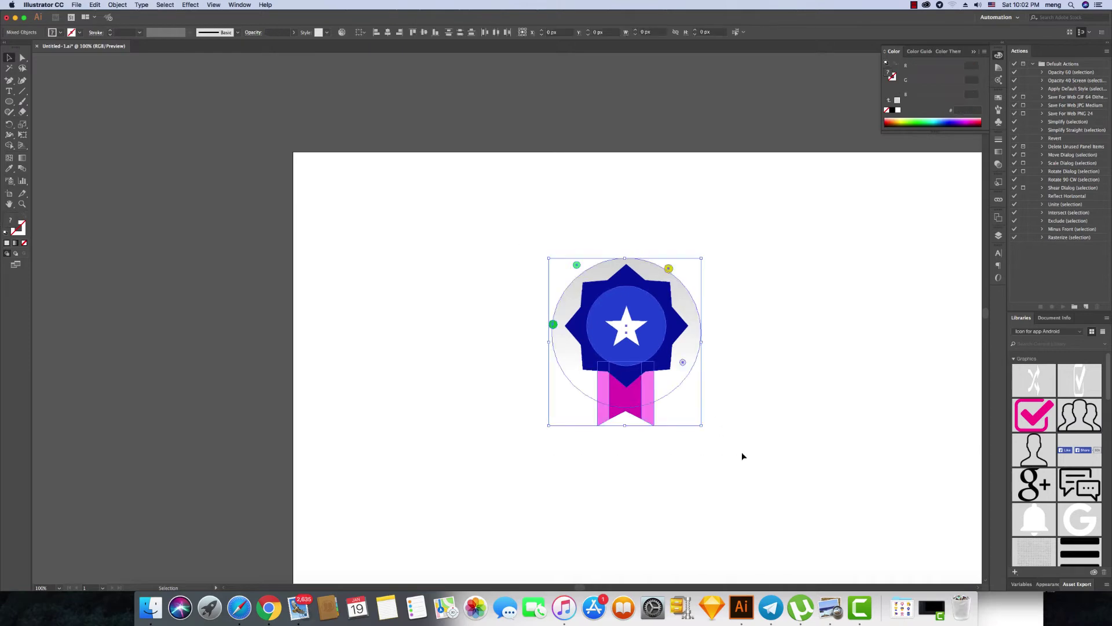
left_click(720, 450)
scroll(721, 450, "right", 2)
left_click(591, 412)
left_click_drag(591, 411, 592, 401)
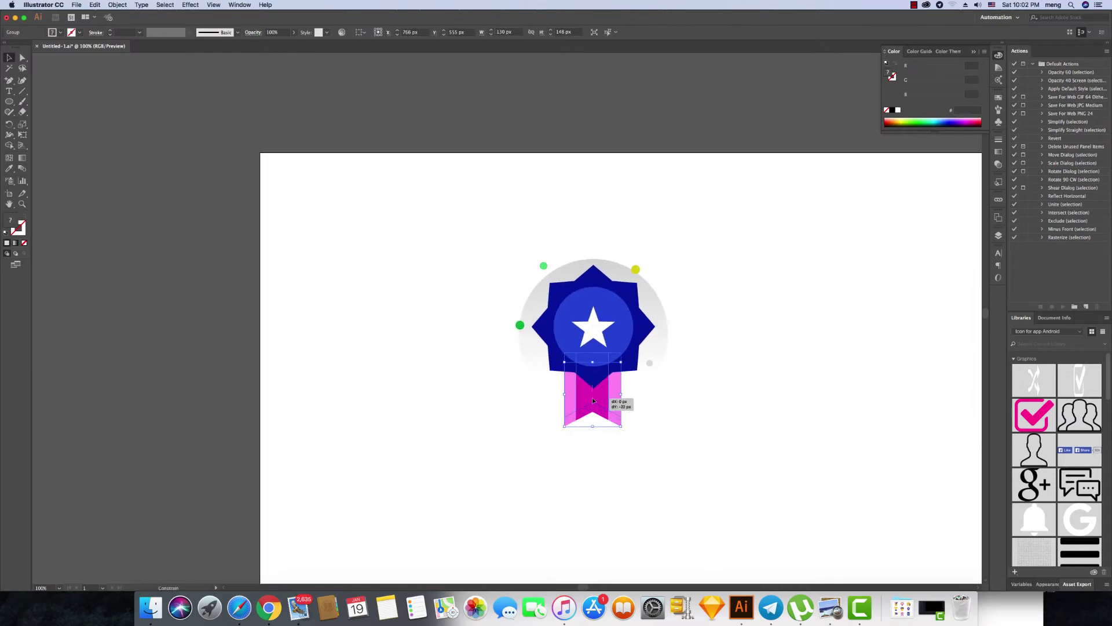
left_click(679, 447)
left_click(613, 410)
Move the whole badge over to the right side of the artboard.
mouse_move(753, 438)
left_mouse_down()
mouse_move(501, 236)
mouse_move(394, 245)
left_mouse_up()
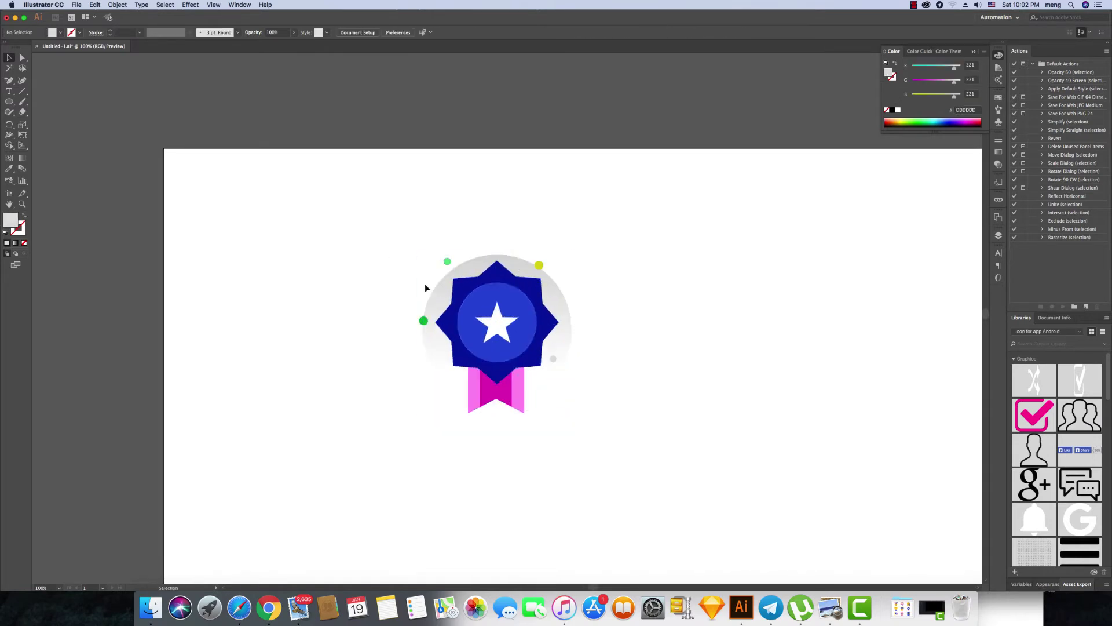
left_click_drag(425, 283, 649, 290)
mouse_move(582, 300)
left_mouse_down()
mouse_move(535, 304)
mouse_move(589, 306)
left_mouse_up()
mouse_move(17, 101)
left_mouse_down()
mouse_move(57, 110)
mouse_move(52, 102)
left_mouse_up()
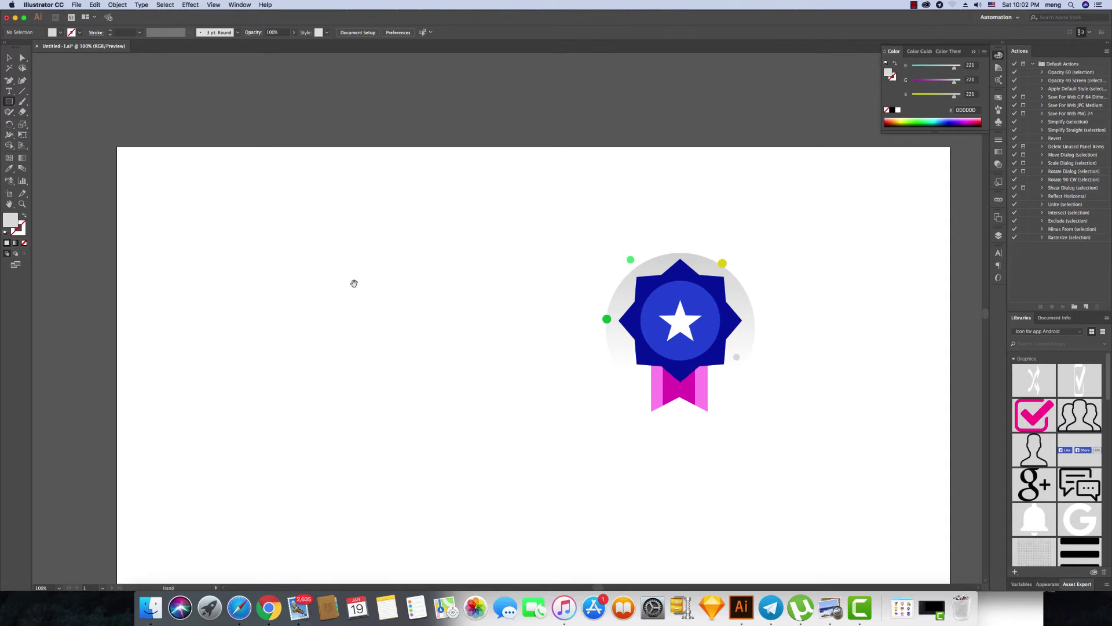
Draw a tall thin bar 20 px wide left of the badge.
mouse_move(354, 284)
left_mouse_down()
mouse_move(411, 279)
mouse_move(403, 372)
left_mouse_up()
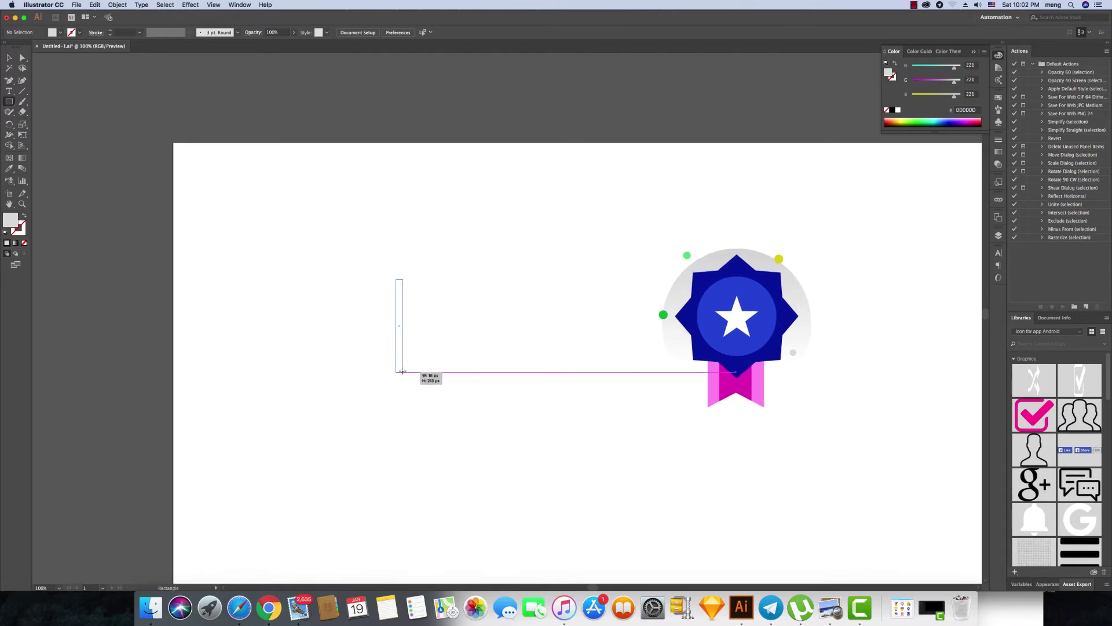
key("v")
left_click(429, 365)
key("super+minus")
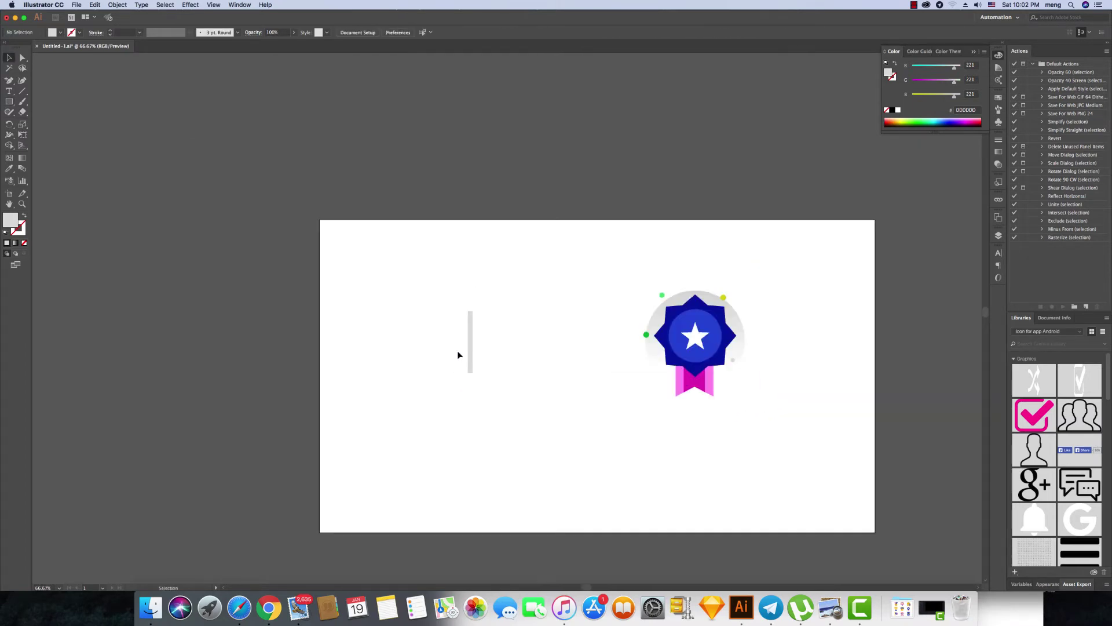
key("super+plus")
key("super+plus")
left_click_drag(484, 345, 522, 347)
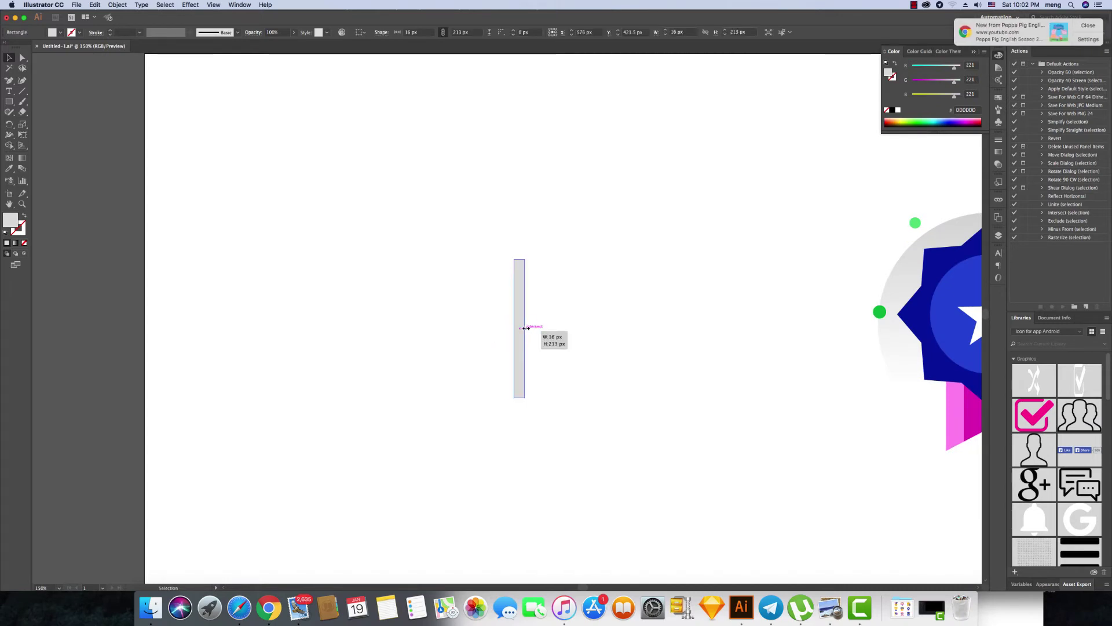
left_click_drag(525, 328, 527, 328)
Give the bar the yellow dot's colour using the Eyedropper.
key("super+minus")
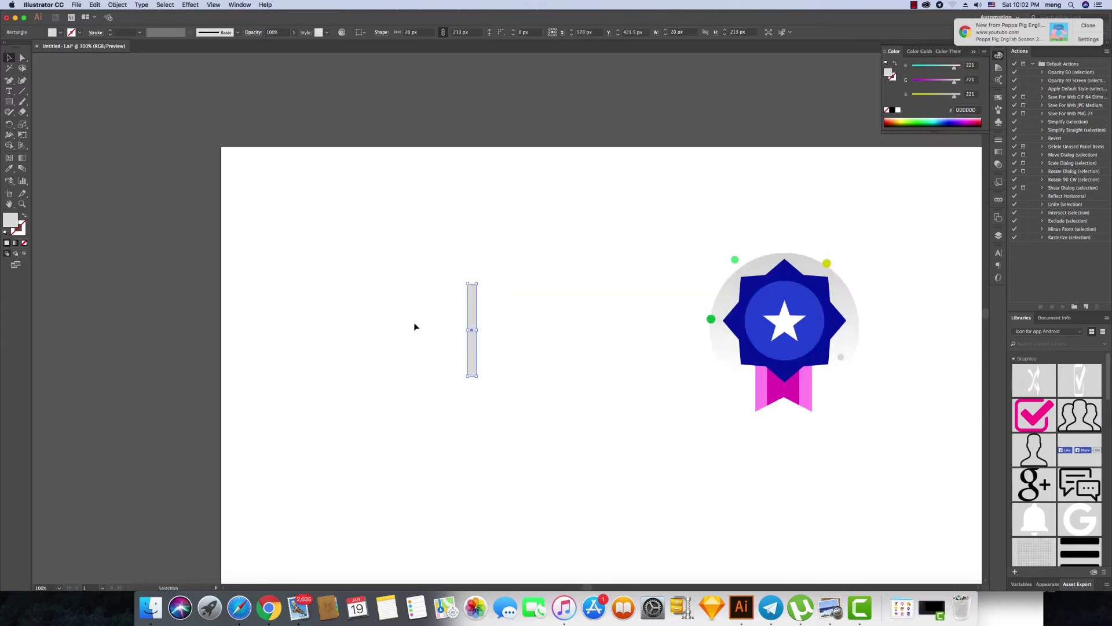
key("i")
left_click(827, 263)
key("v")
left_click(546, 362)
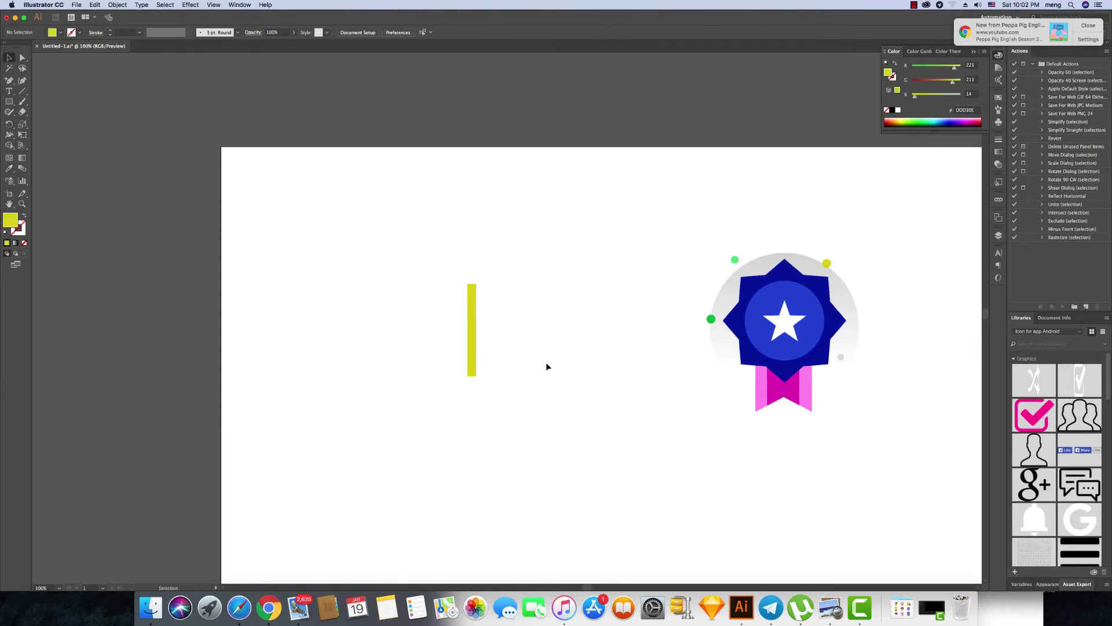
key("super+plus")
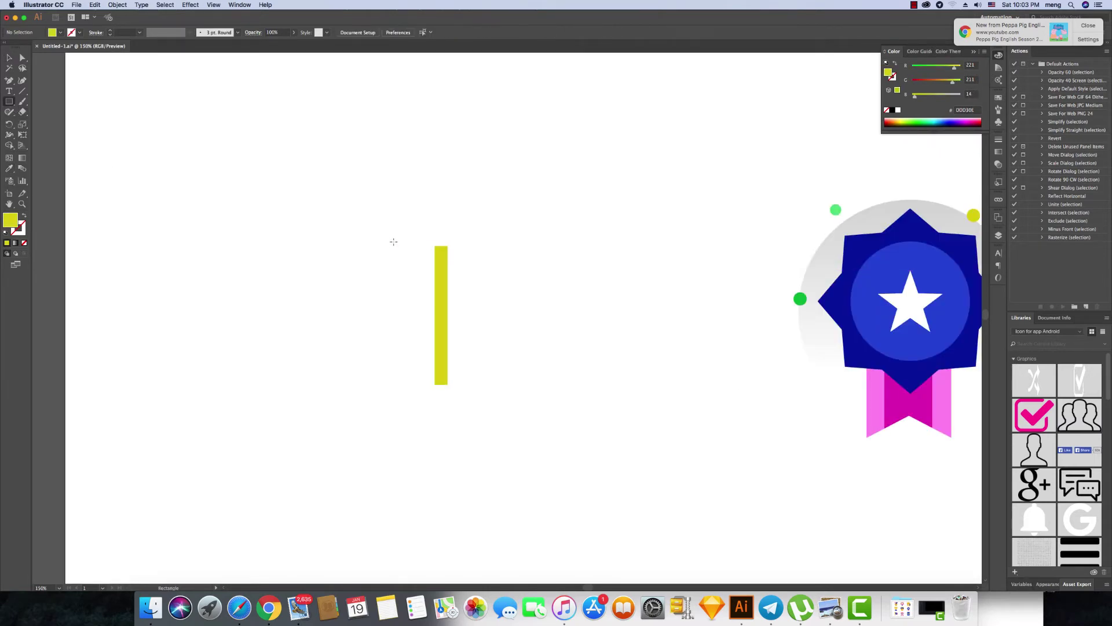
Add a 77×25 px fully rounded pill cap centred over the bar.
left_click_drag(395, 230, 446, 245)
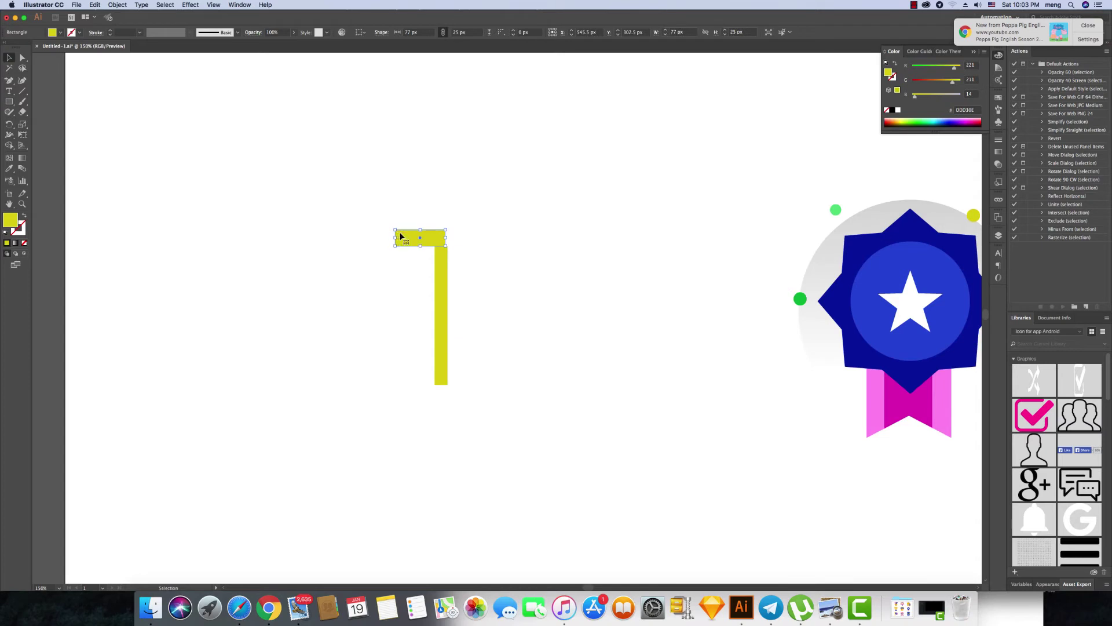
key("v")
scroll(387, 231, "up", 3)
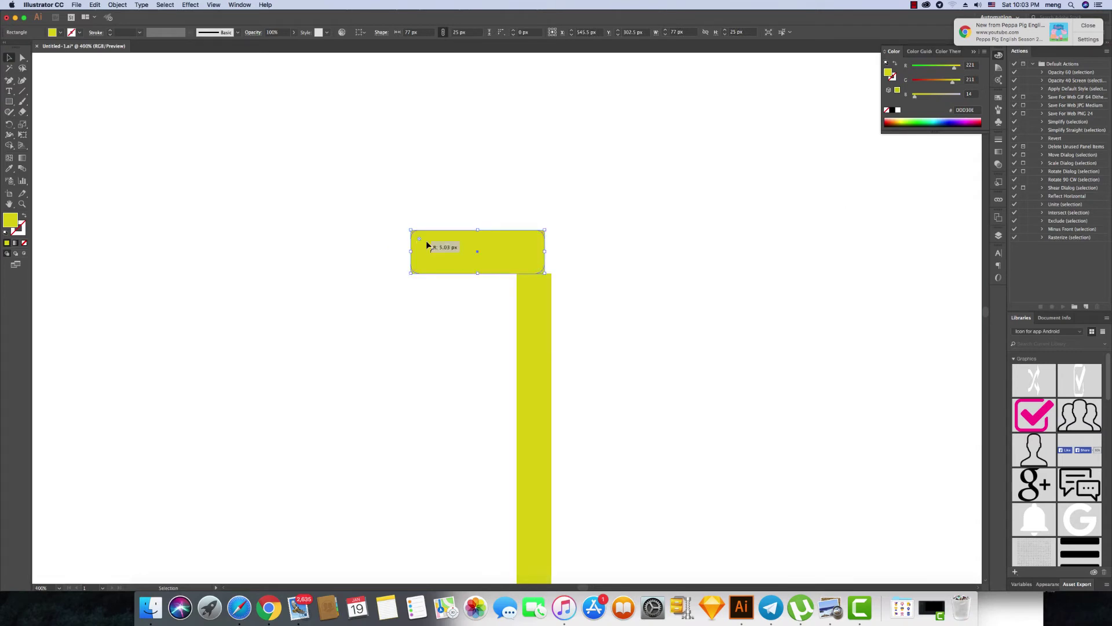
left_click_drag(427, 246, 530, 283)
left_click(387, 33)
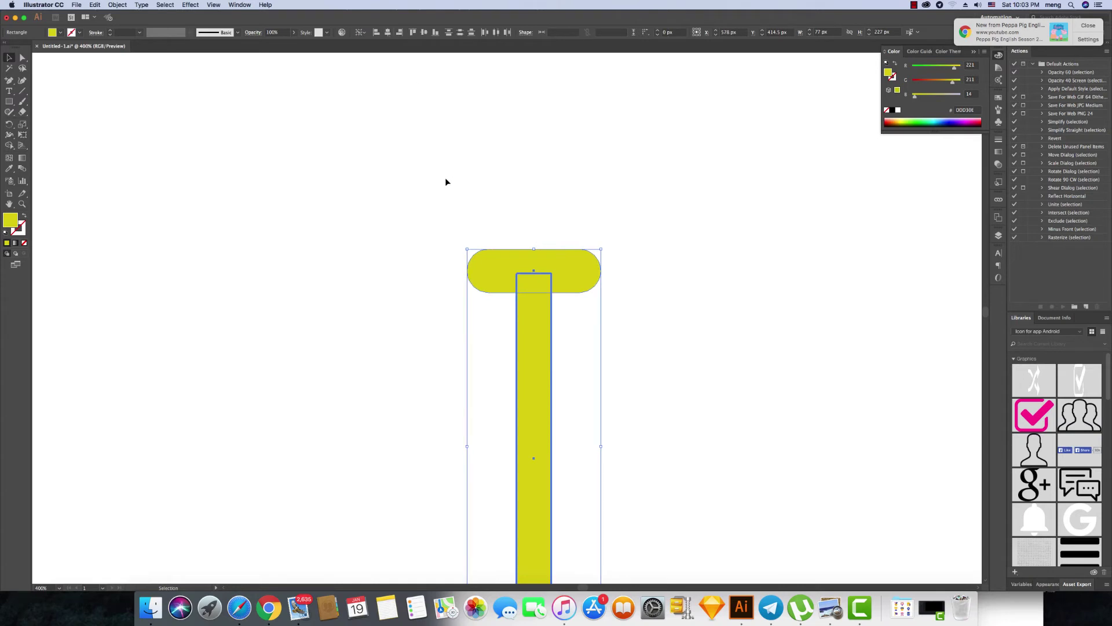
left_click(419, 197)
left_click(525, 285)
double_click(8, 223)
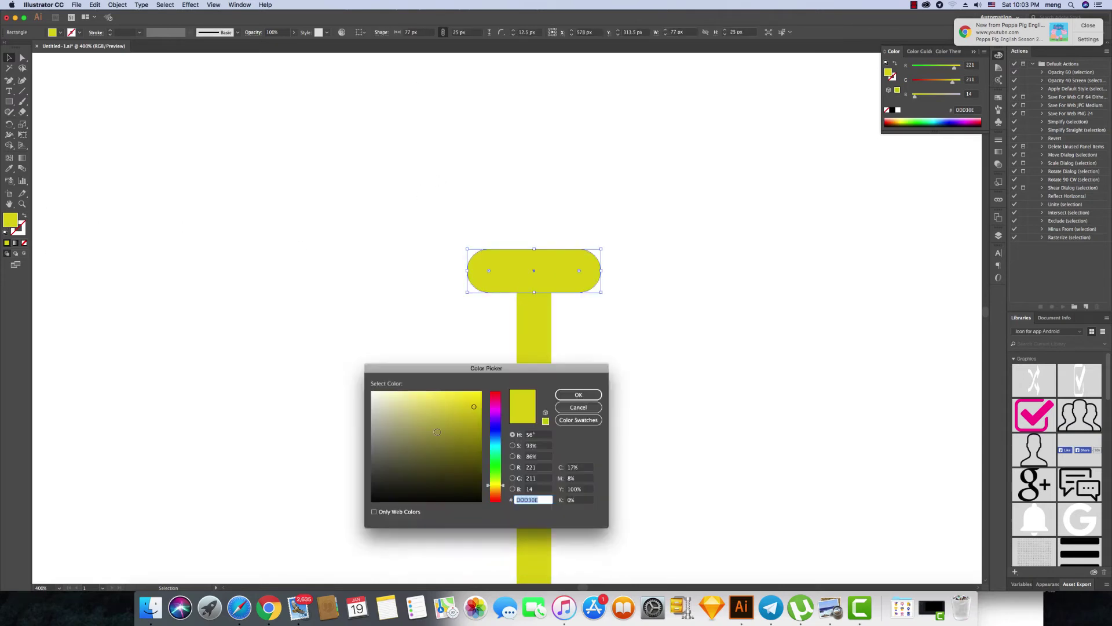
Colour the cap olive BFB100 and copy it down as a base bar centred under the stem.
type("BFB100")
left_click(578, 394)
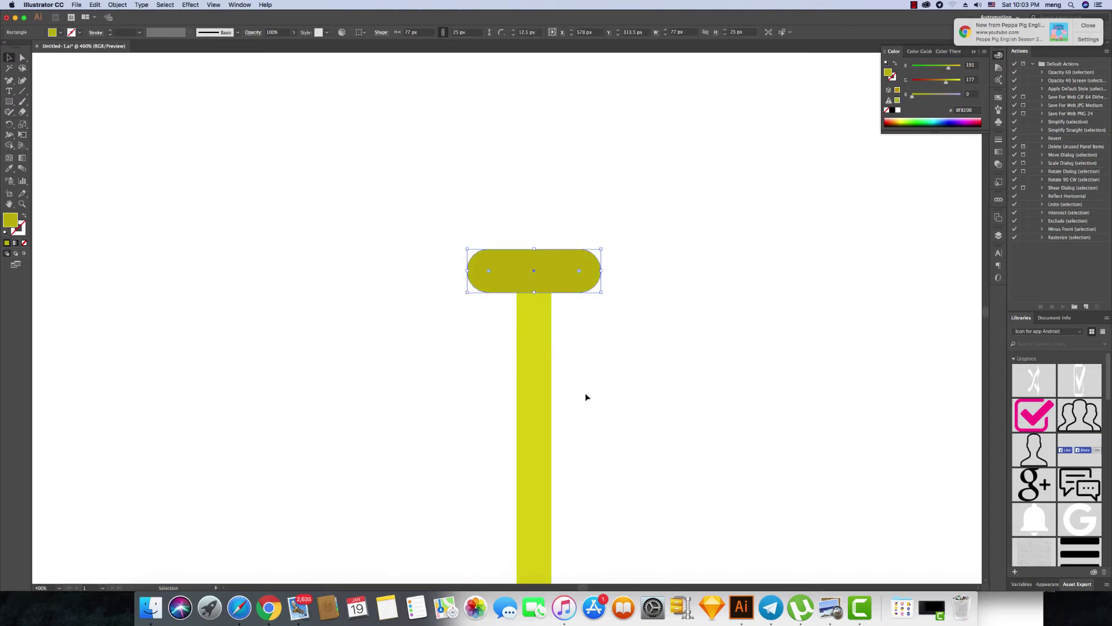
scroll(569, 374, "down", 3)
left_click_drag(556, 184, 555, 447)
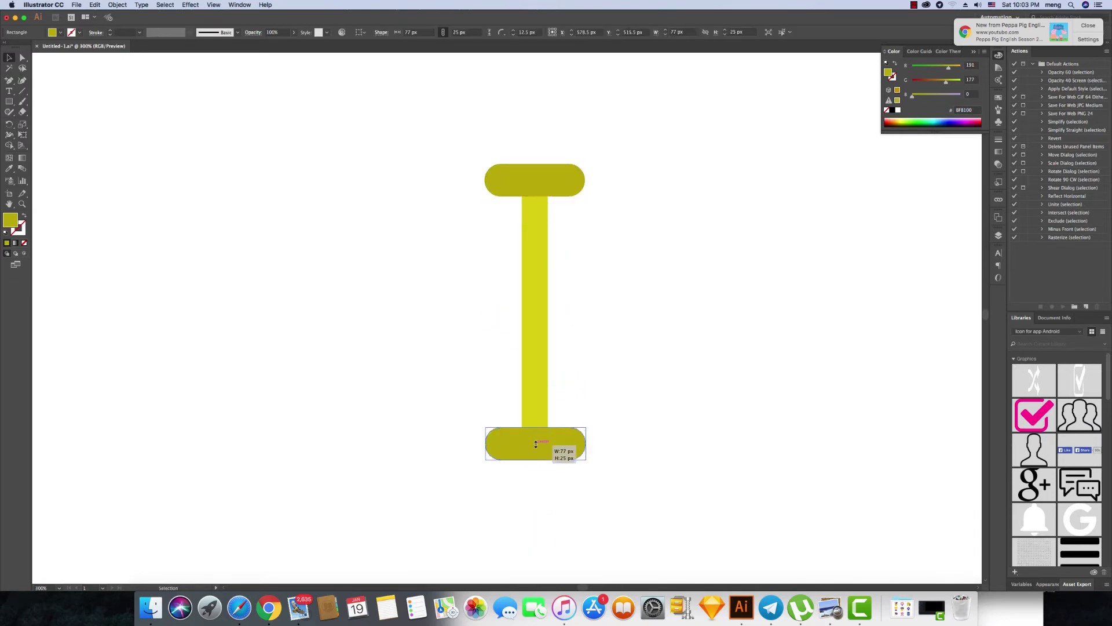
mouse_move(598, 417)
left_mouse_down()
mouse_move(536, 440)
mouse_move(449, 451)
left_mouse_up()
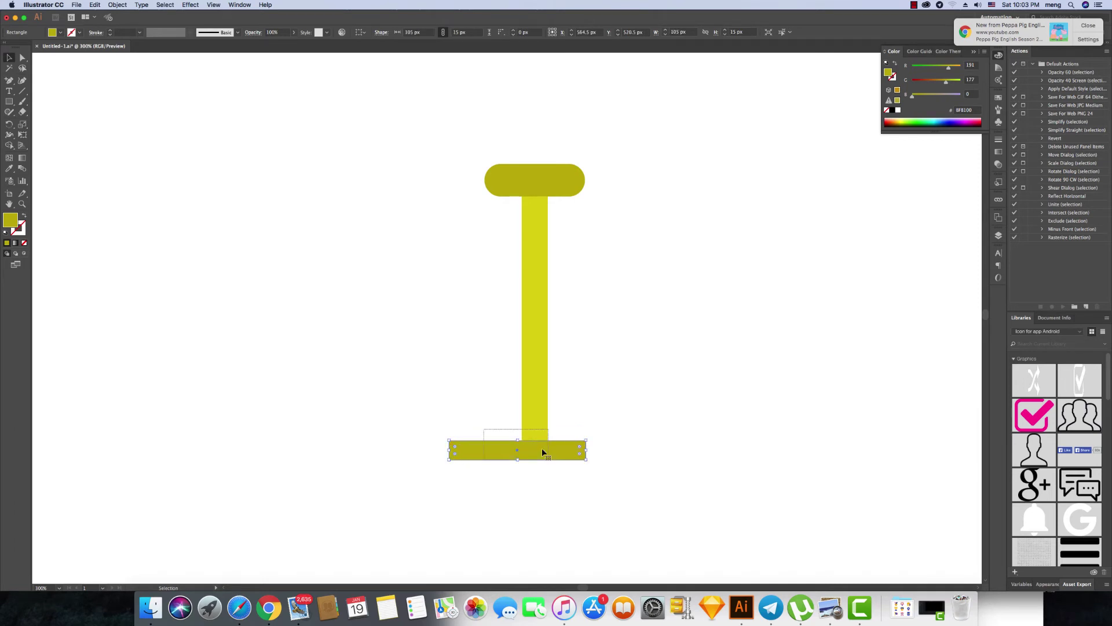
left_click(536, 400, "shift")
left_click(390, 33)
Fully round the base bar's ends and fill it light grey.
left_click(475, 377)
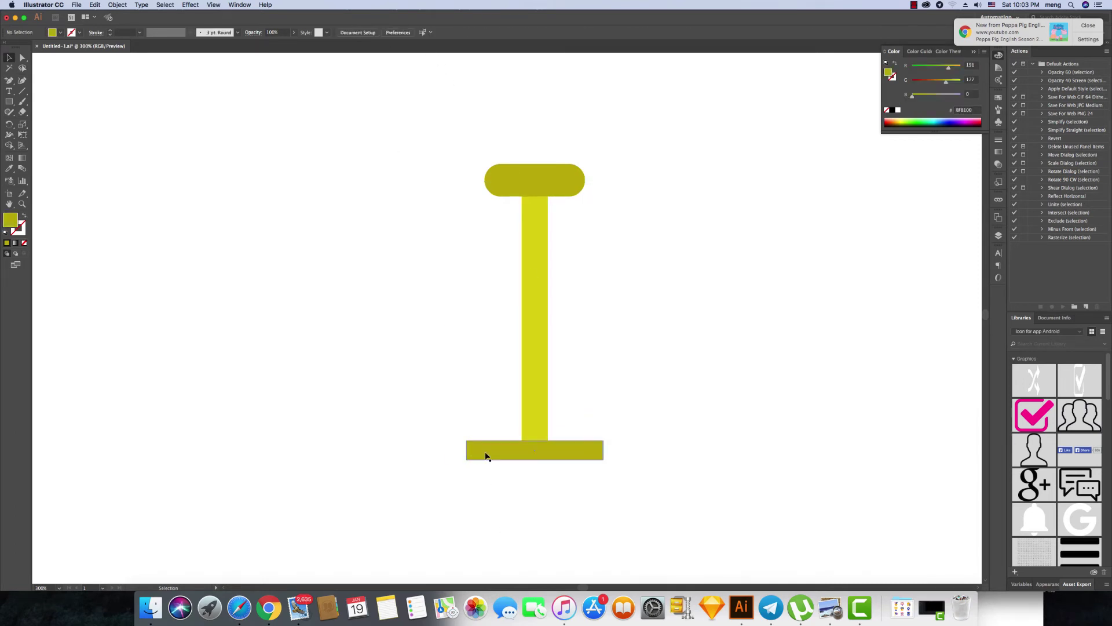
left_click(485, 456)
left_click_drag(474, 447, 518, 485)
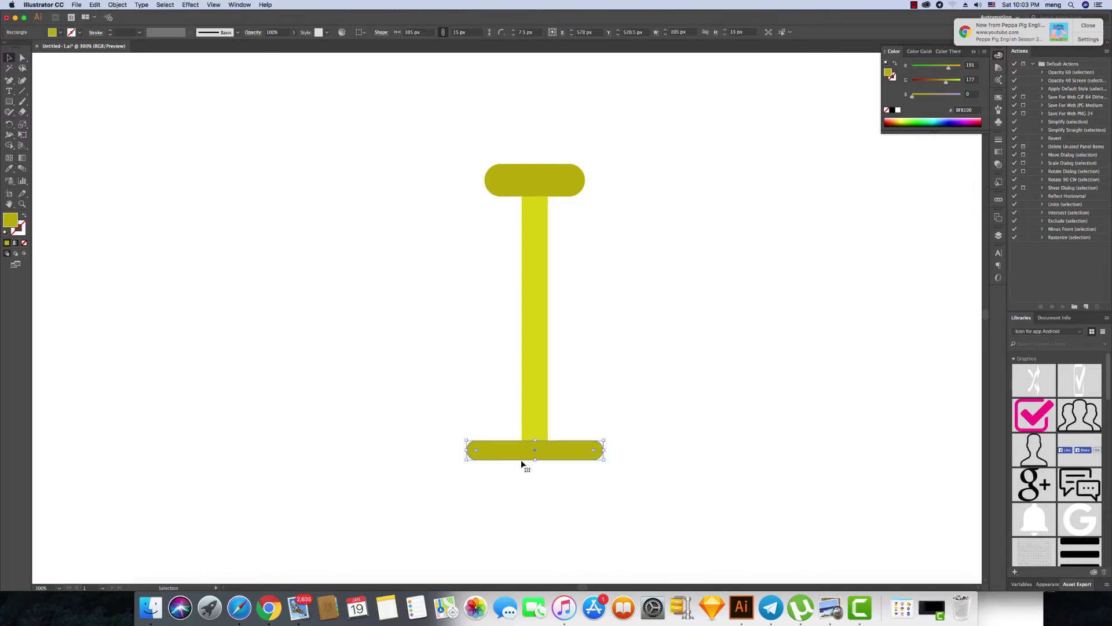
double_click(16, 225)
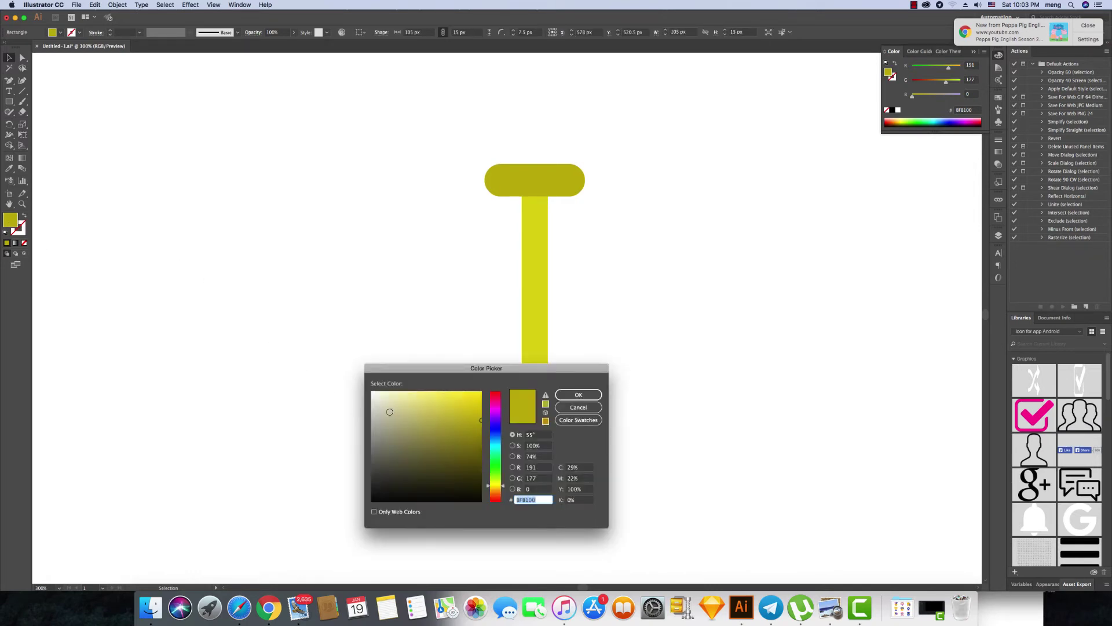
left_click_drag(390, 412, 359, 408)
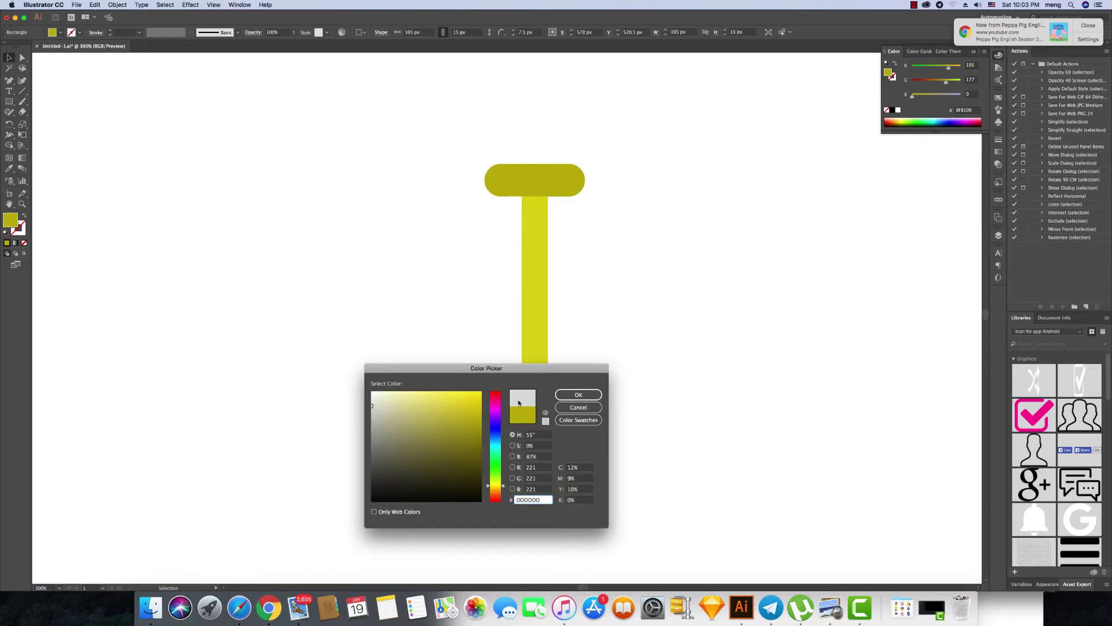
left_click(578, 395)
left_click(594, 434)
left_click(561, 429)
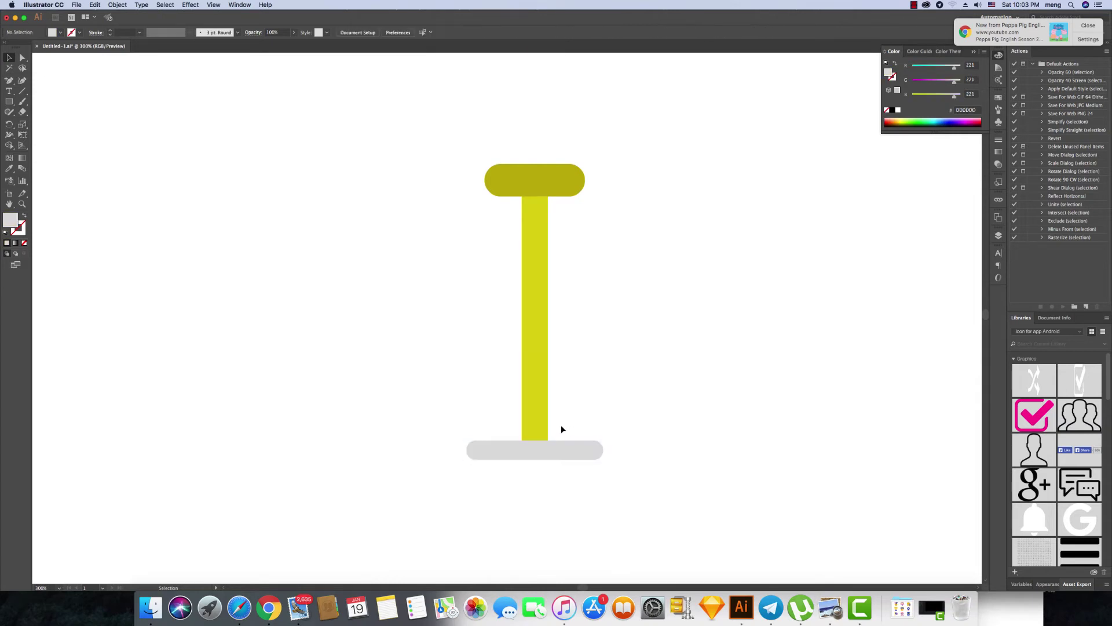
scroll(564, 421, "down", 1)
scroll(489, 394, "right", 3)
Copy the badge's grey gradient circle and place it behind the flagpole.
scroll(489, 394, "down", 1)
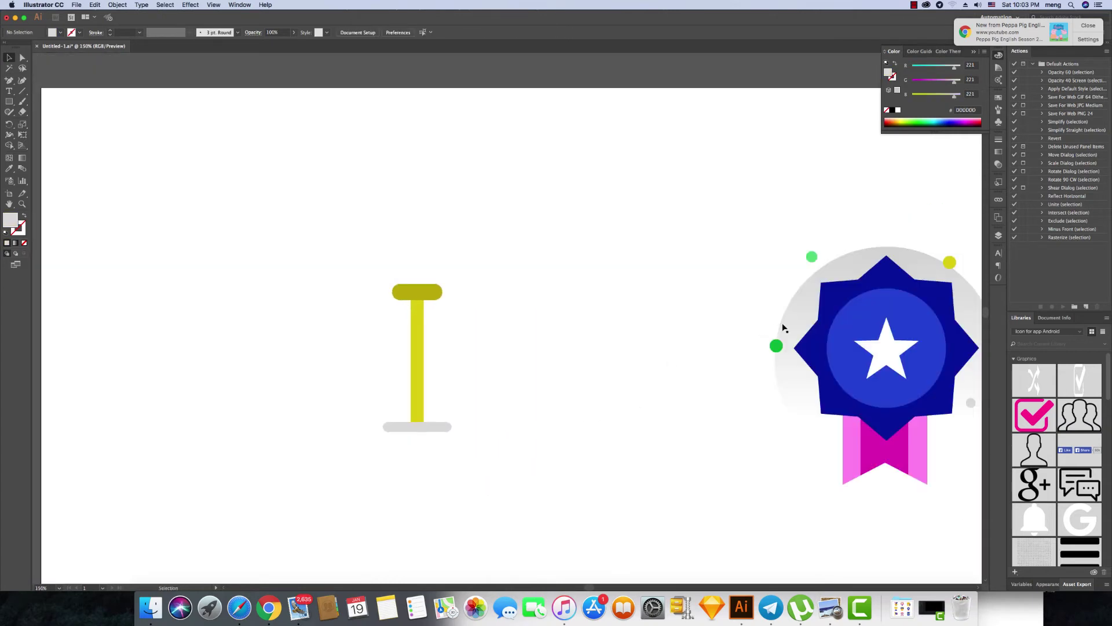
left_click(786, 328)
left_click(789, 323)
left_click_drag(789, 323, 325, 336)
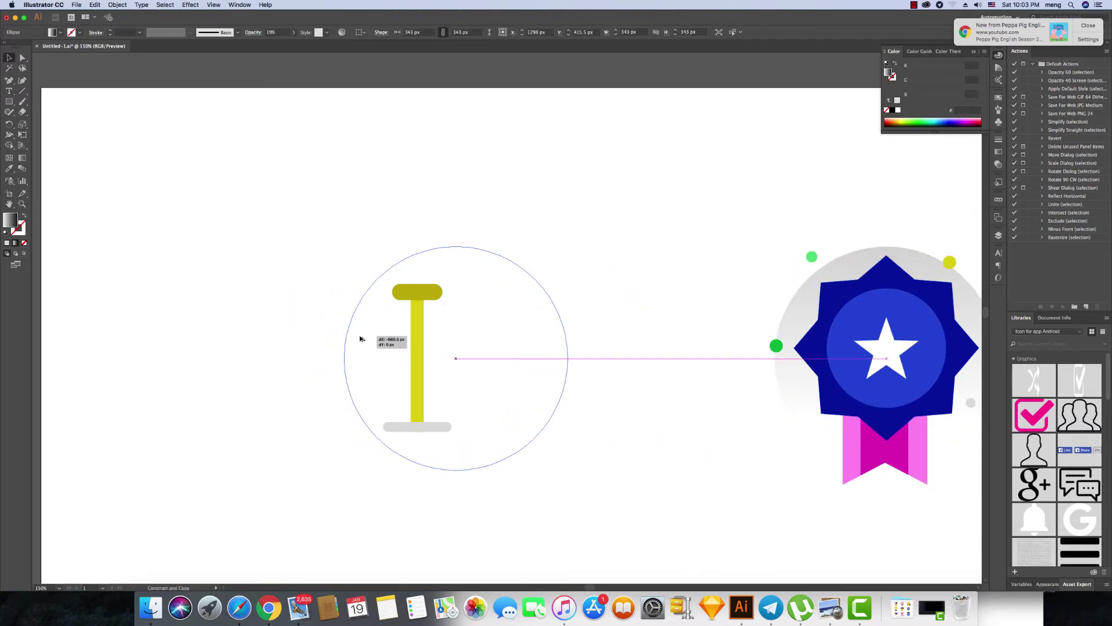
left_click_drag(328, 336, 363, 341)
left_click(301, 338)
scroll(471, 356, "left", 2)
Lengthen the pole upward with the cap on top, and draw a flag rectangle beside it.
left_click(471, 356)
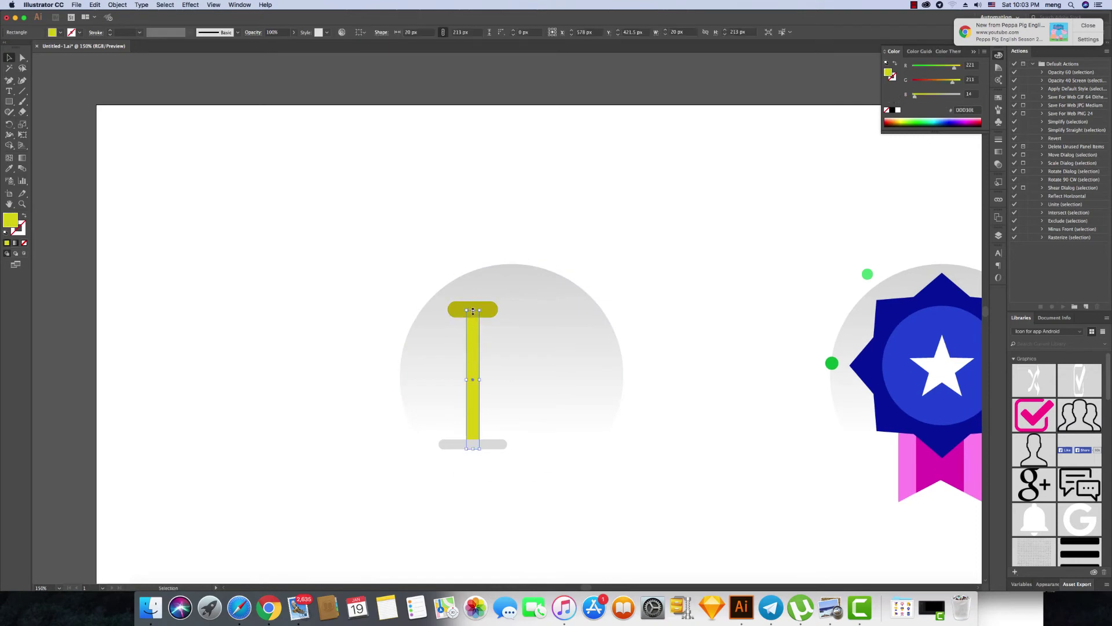
left_click_drag(473, 311, 473, 261)
left_click_drag(488, 310, 491, 256)
scroll(545, 255, "left", 2)
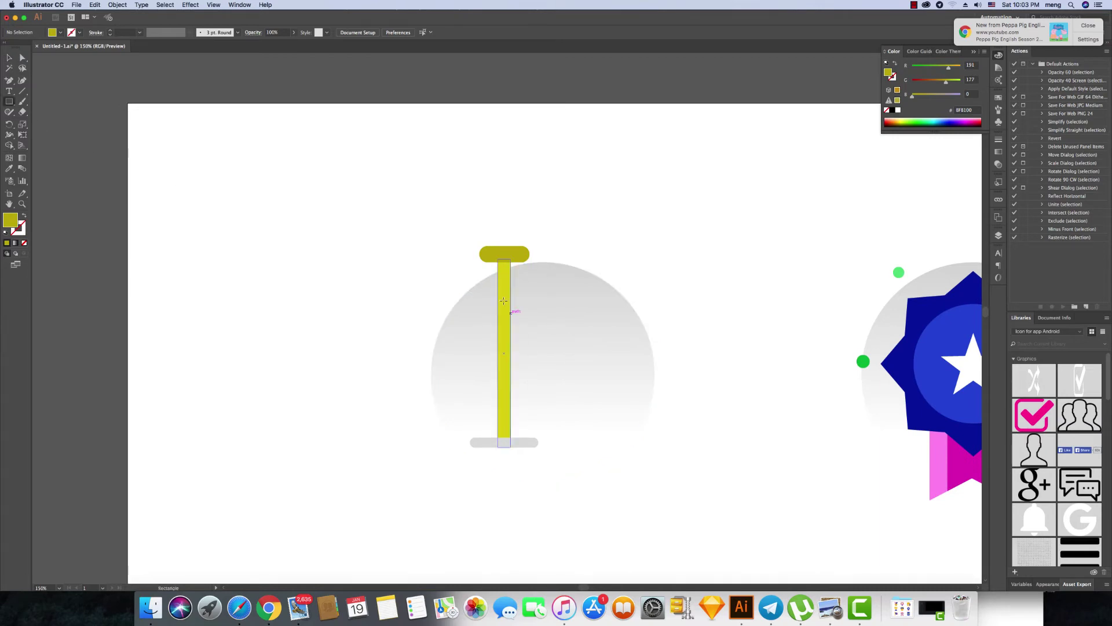
left_click_drag(510, 294, 608, 382)
Shift the pole, cap and base left, and overlap the flag onto the pole.
key("v")
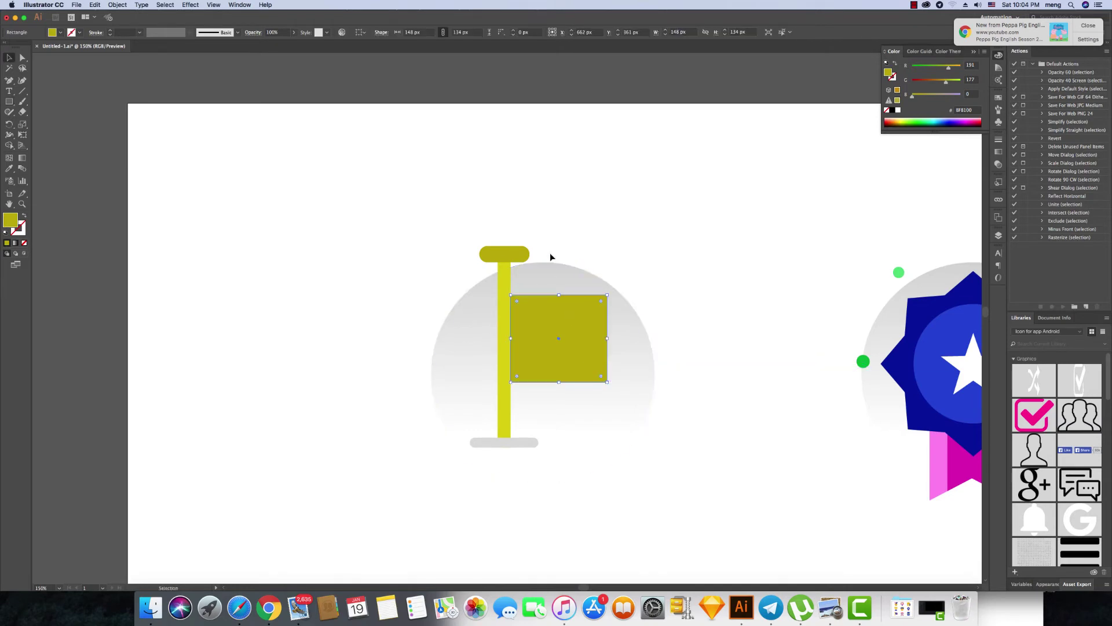
left_click(507, 252)
left_click(505, 420, "shift")
left_click(522, 444, "shift")
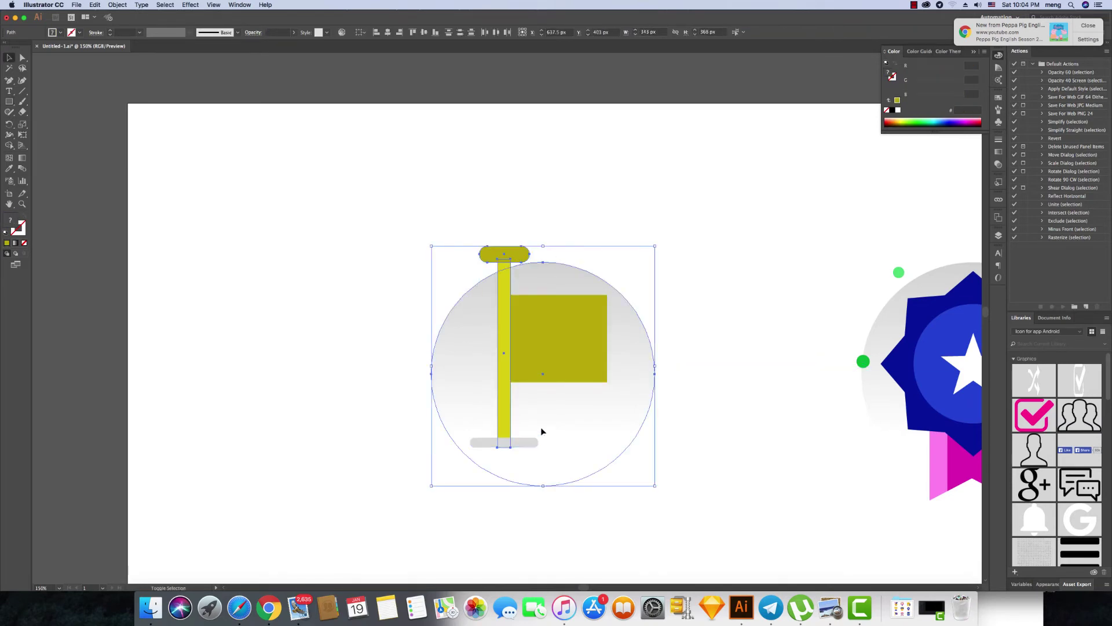
left_click(543, 432, "shift")
mouse_move(497, 429)
left_mouse_down()
mouse_move(458, 436)
mouse_move(501, 452)
left_mouse_up()
left_click(470, 268)
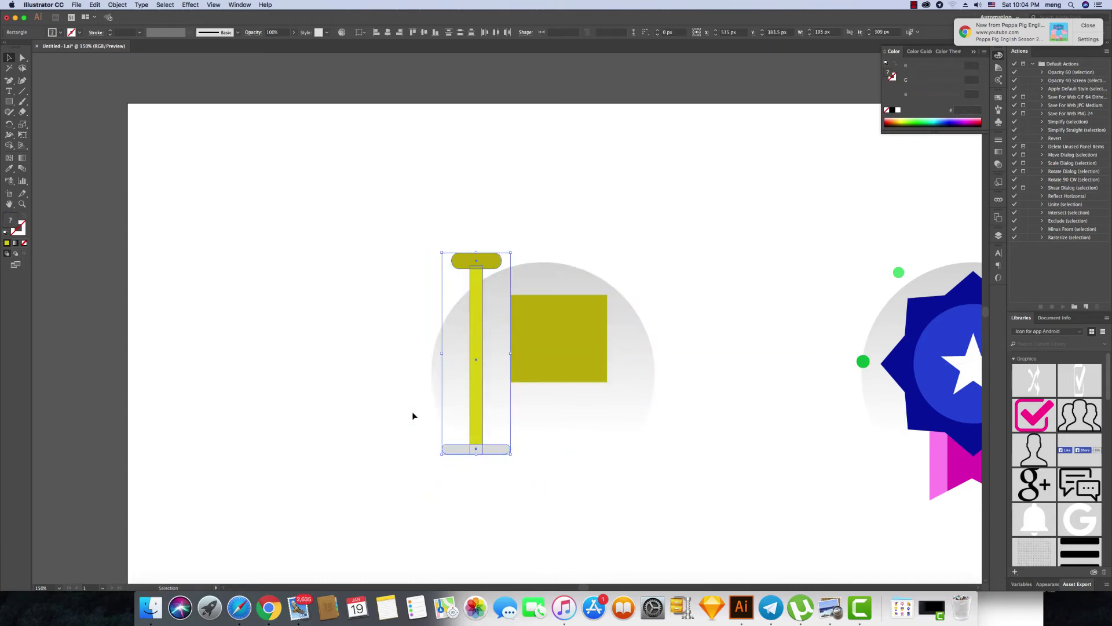
left_click_drag(574, 369, 541, 375)
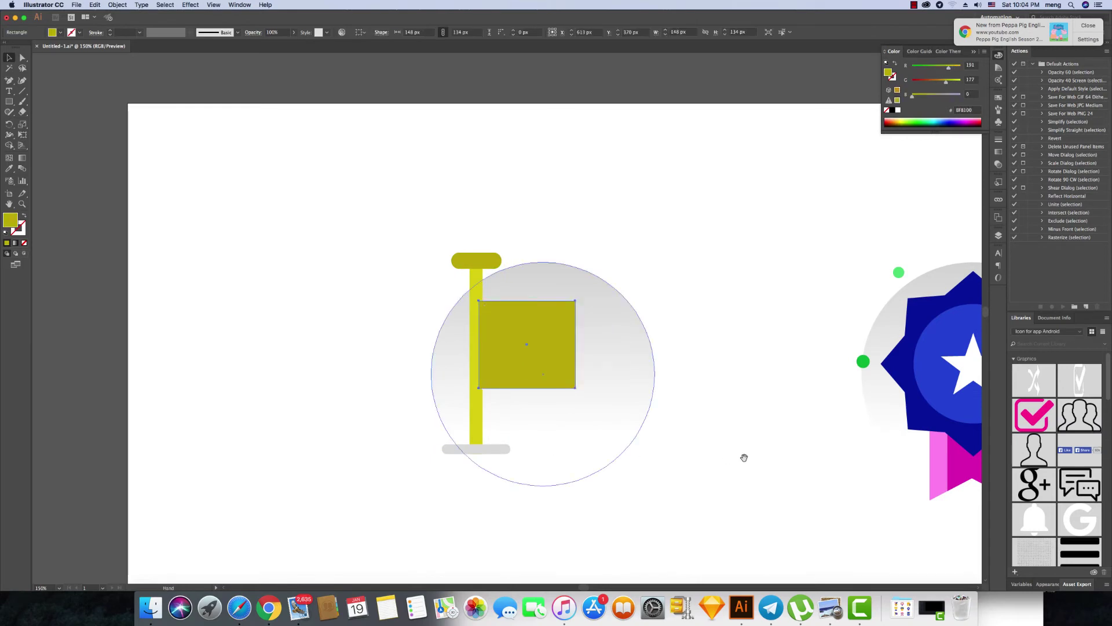
Give the flag the badge's dark blue with the Eyedropper.
left_click_drag(744, 458, 714, 455)
key("i")
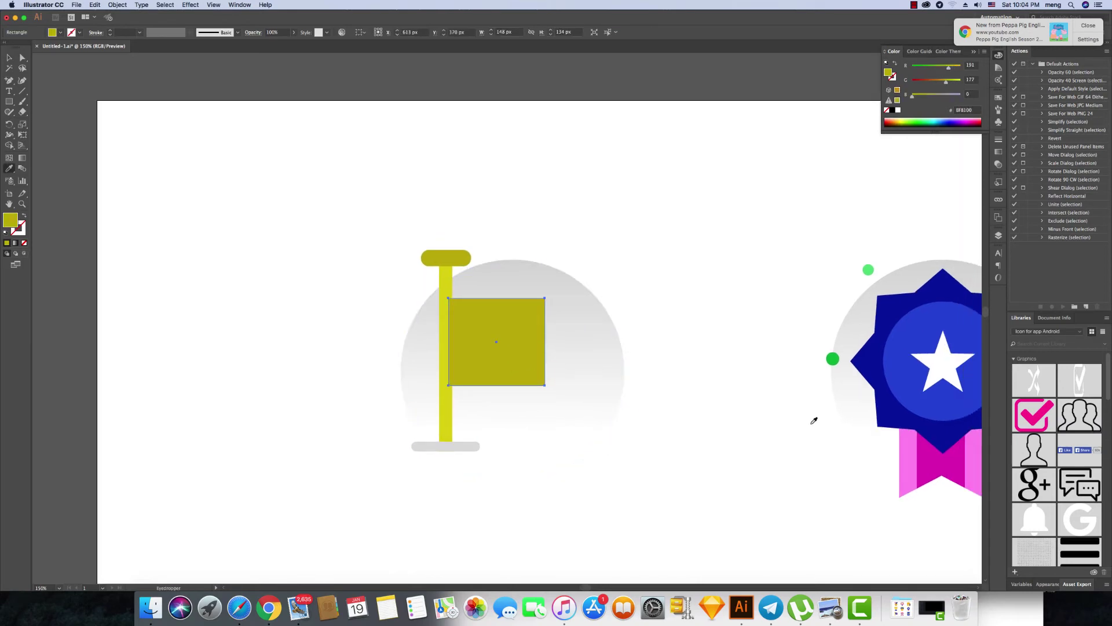
left_click(866, 398)
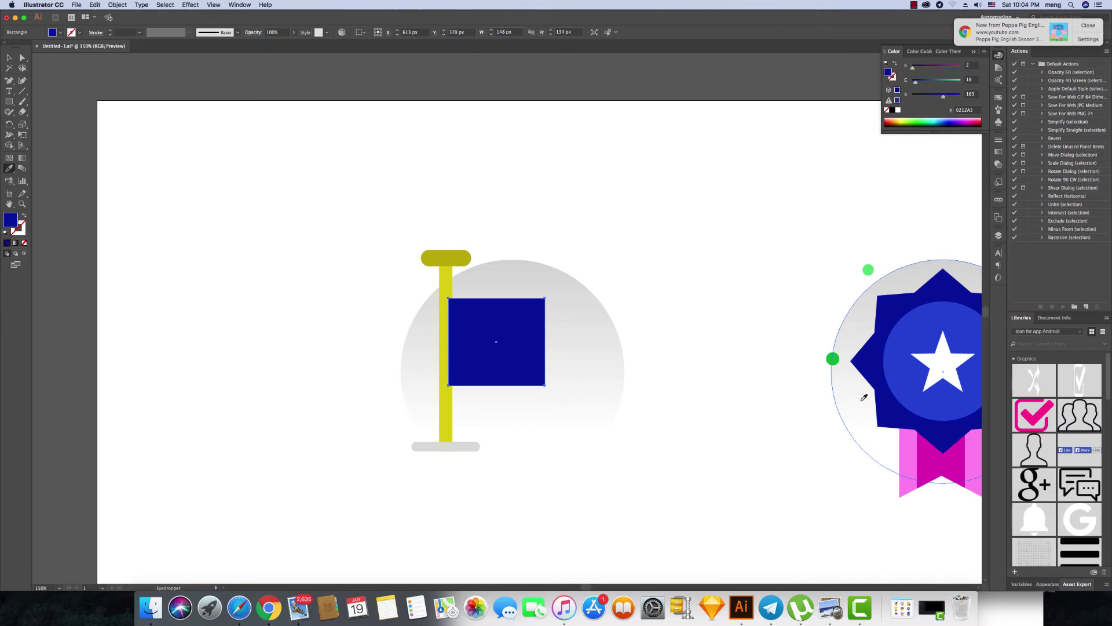
key("v")
Bring the pole, cap and base in front of the flag.
left_click(452, 295)
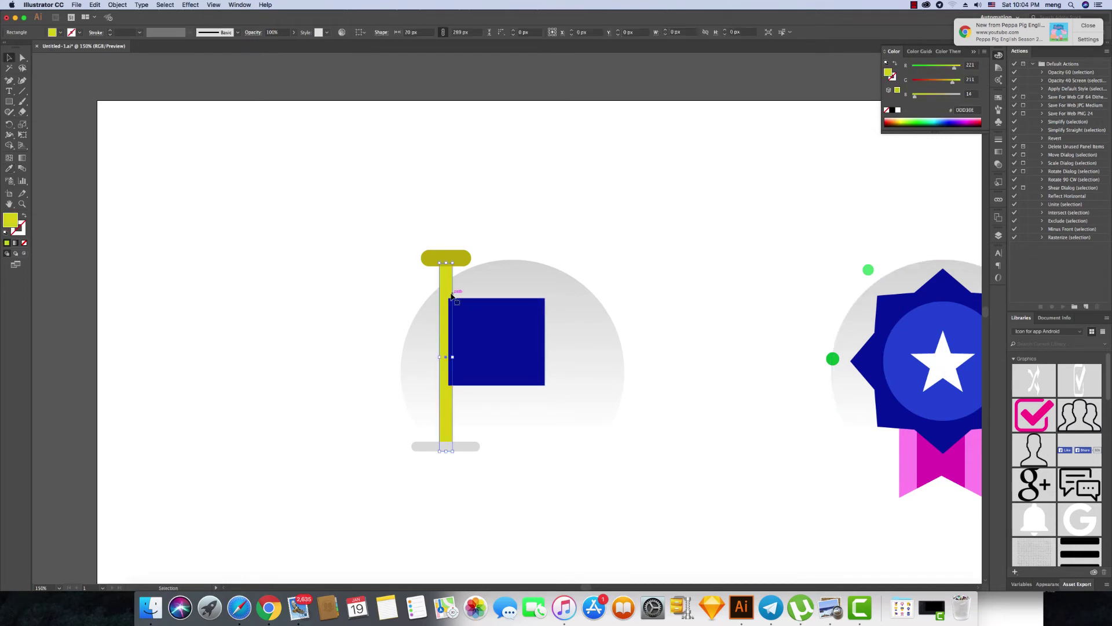
left_click(429, 263, "shift")
left_click(460, 447, "shift")
right_click(460, 447)
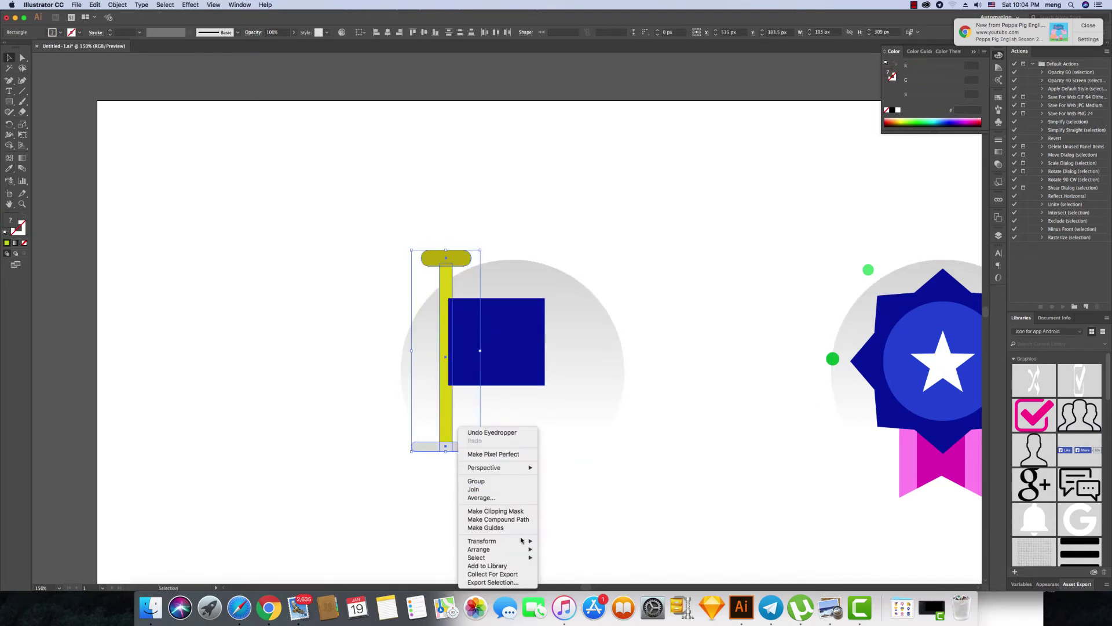
left_click(548, 544)
Copy the badge's white star onto the flag, bring it forward, and shrink it slightly.
left_click(695, 515)
left_click_drag(900, 369, 504, 352)
right_click(508, 346)
left_click(626, 476)
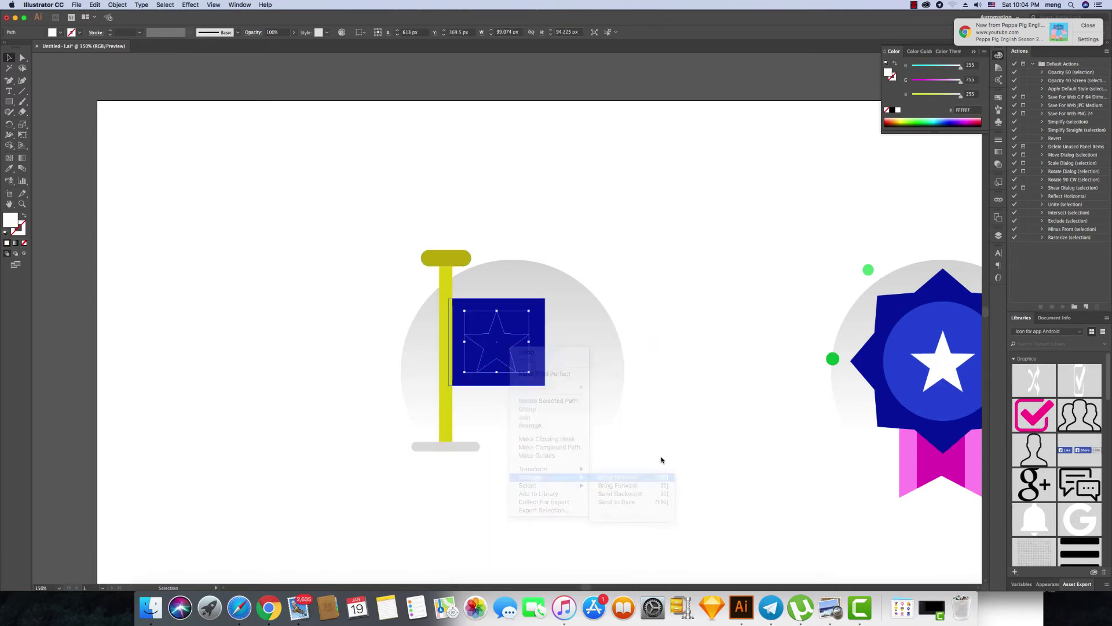
left_click(538, 368, "shift")
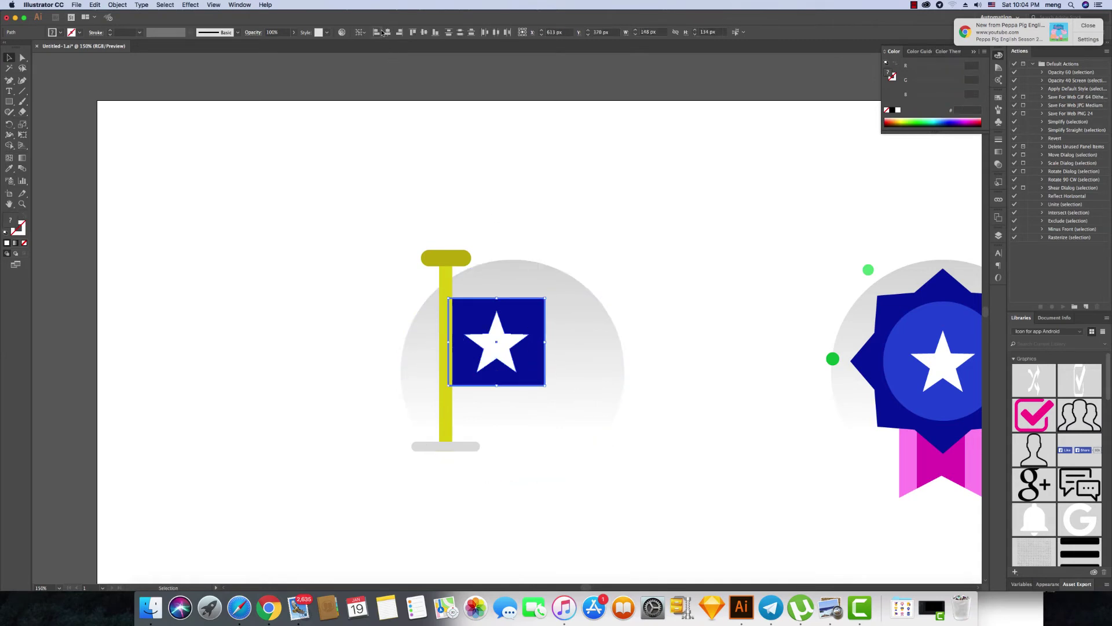
left_click(511, 337)
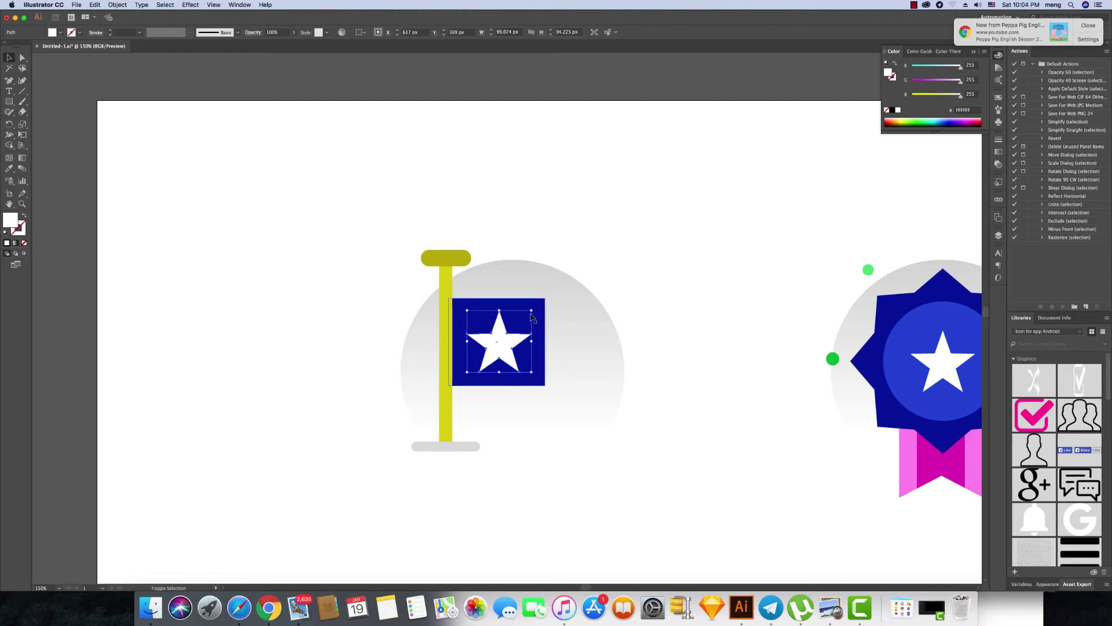
left_click_drag(532, 311, 527, 314)
left_click(660, 281)
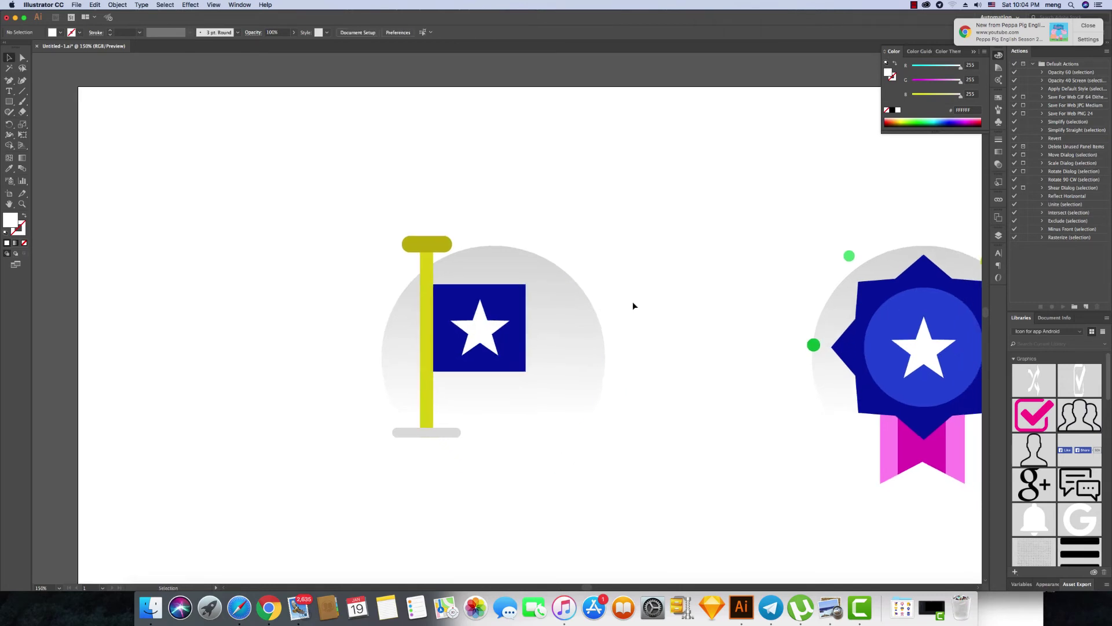
scroll(627, 319, "up", 1)
scroll(623, 318, "up", 1)
Duplicate the blue flag down and right, and make the copy pink like the ribbon.
left_click_drag(395, 284, 497, 336)
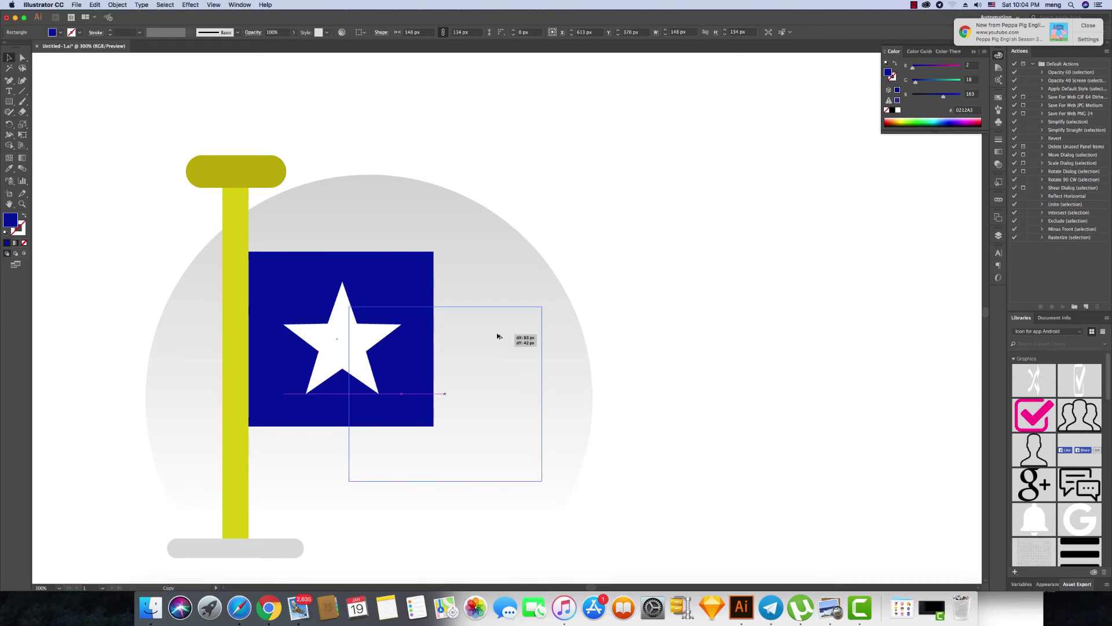
left_click_drag(497, 336, 497, 336)
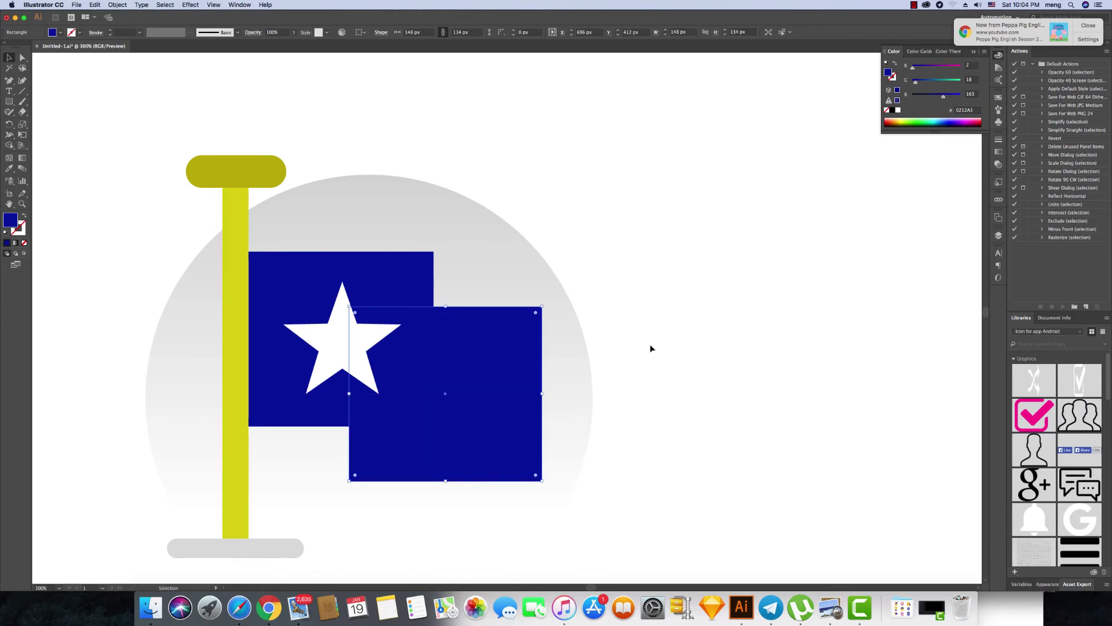
scroll(602, 348, "down", 1)
scroll(662, 358, "right", 3)
key("i")
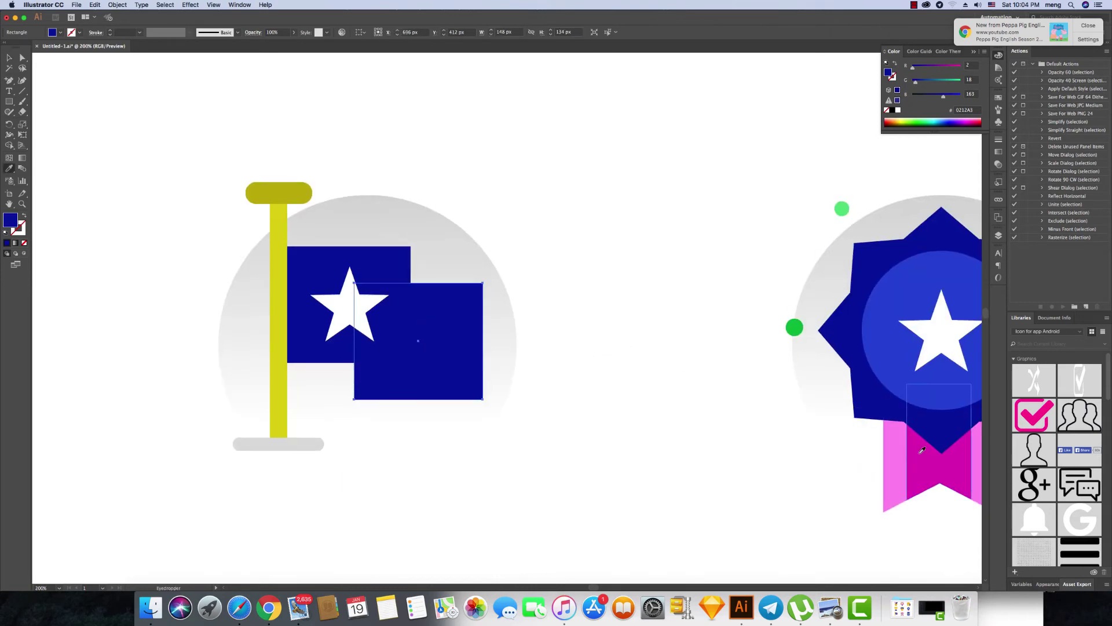
left_click(904, 459)
Send the grey circle behind the flags.
key("v")
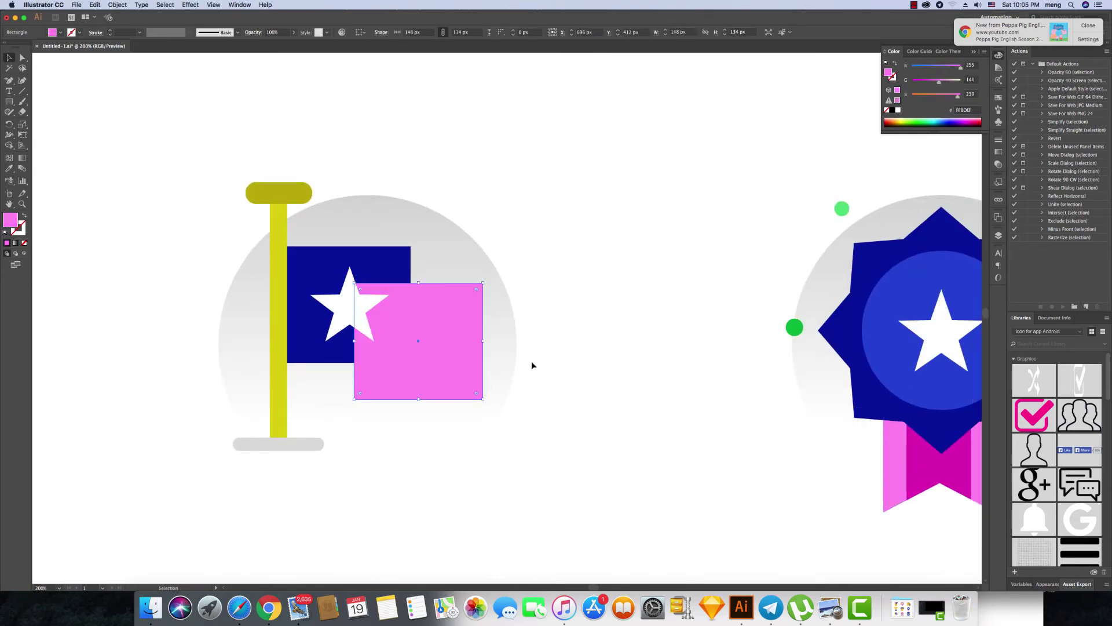
left_click(449, 252)
right_click(449, 252)
mouse_move(468, 373)
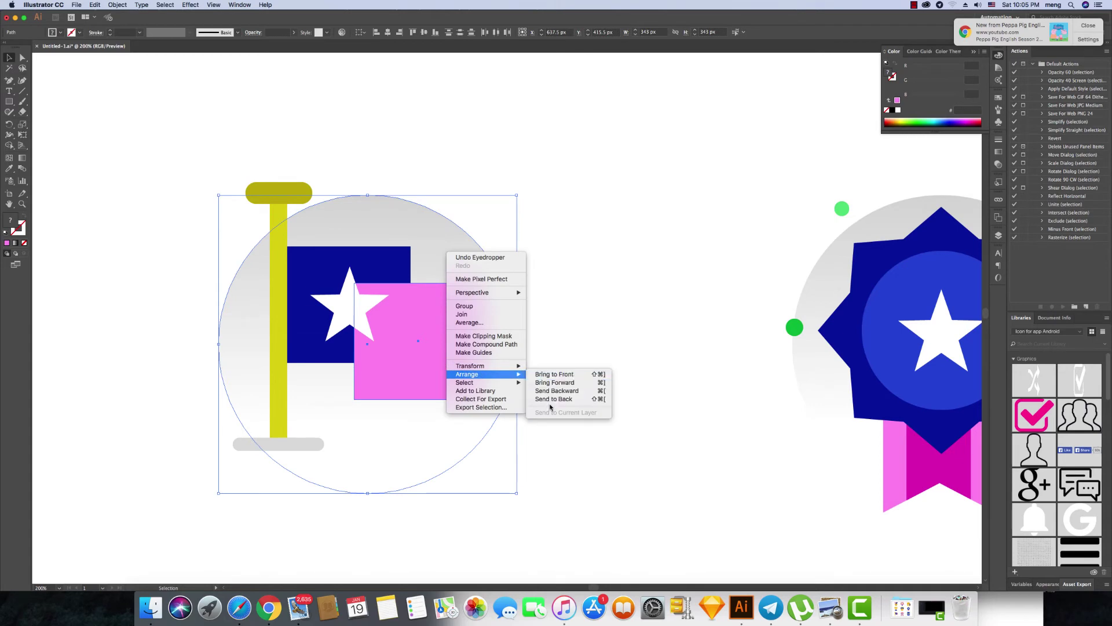
left_click(580, 398)
key("super+shift+a")
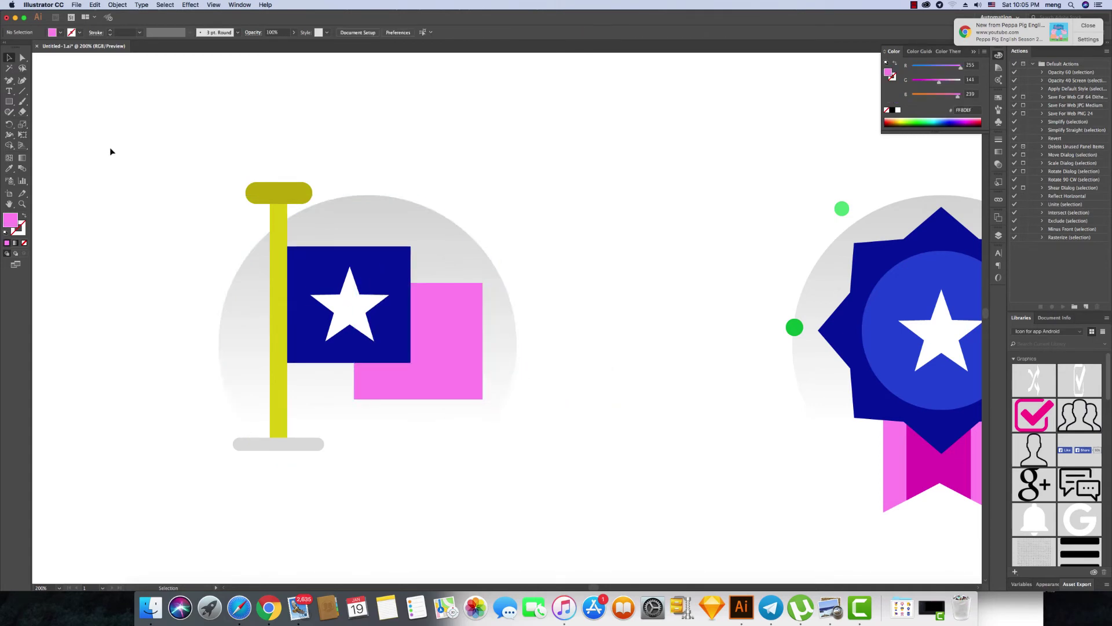
Add an anchor on the pink rectangle's right edge and pull it inward into a notch.
left_click(385, 366)
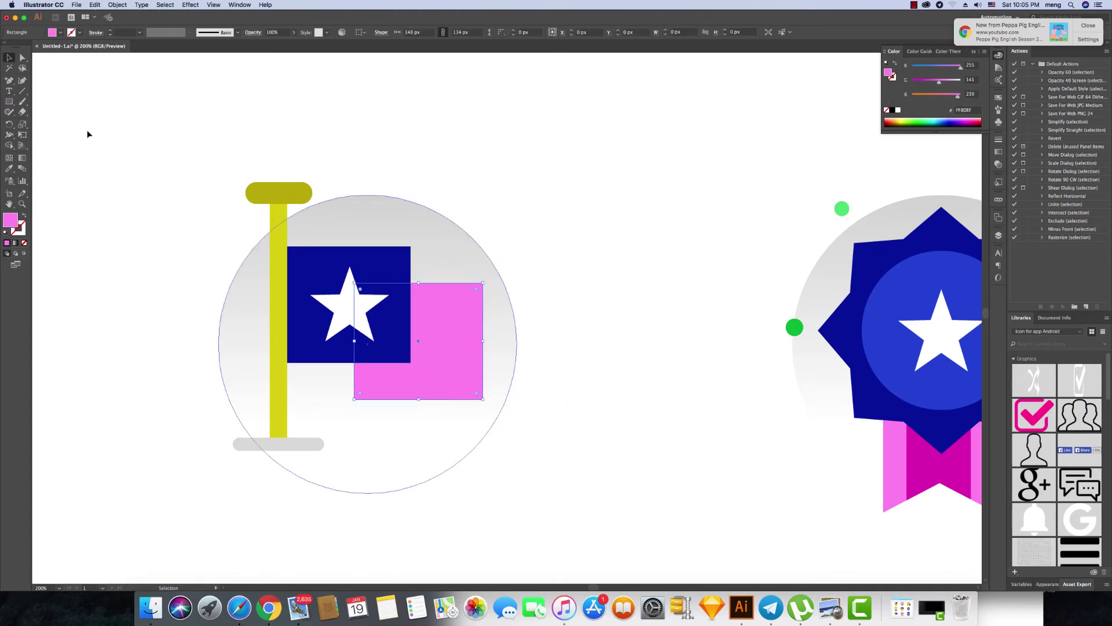
left_click(9, 80)
left_click(482, 340)
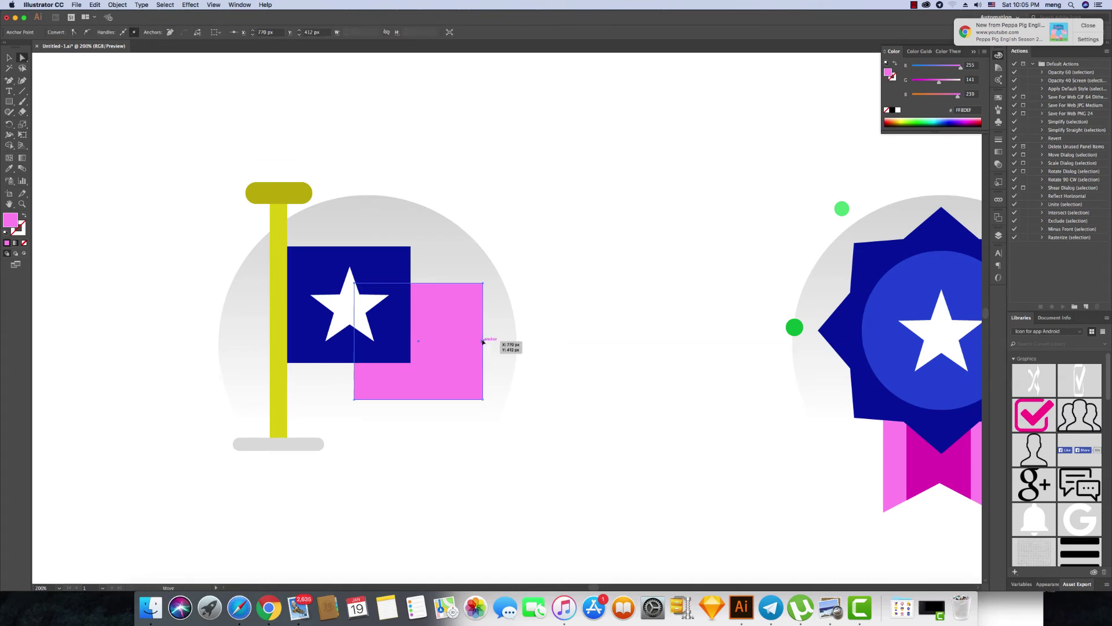
left_click_drag(482, 341, 454, 340)
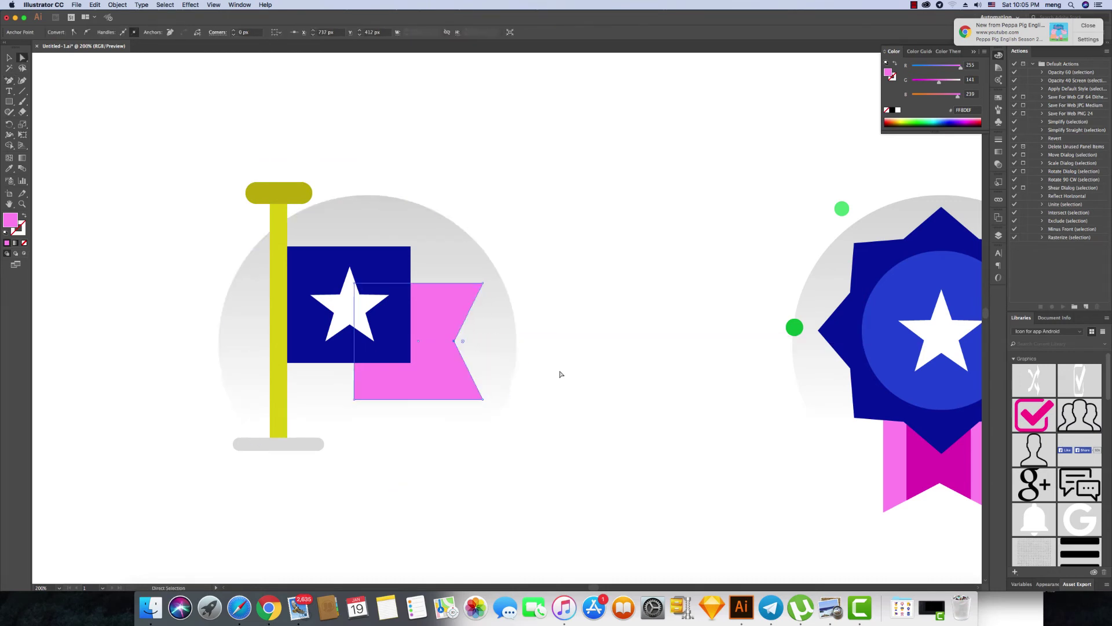
key("v")
left_click(584, 378)
left_click_drag(9, 80, 40, 83)
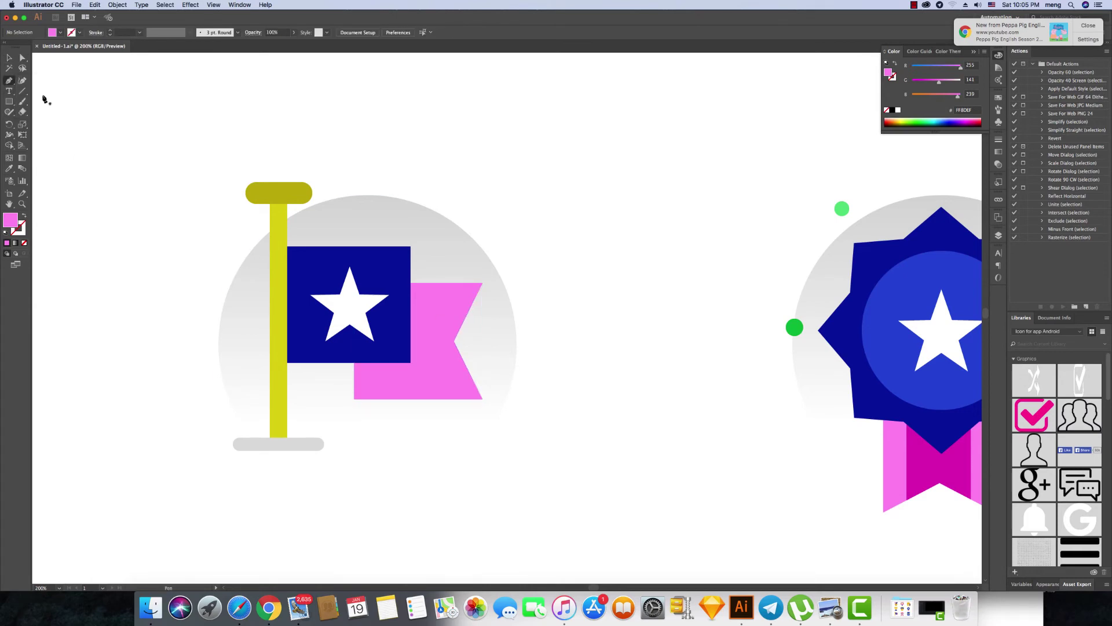
Draw a triangle from the blue flag's lower corner to the pink tail's lower left.
left_click(410, 363)
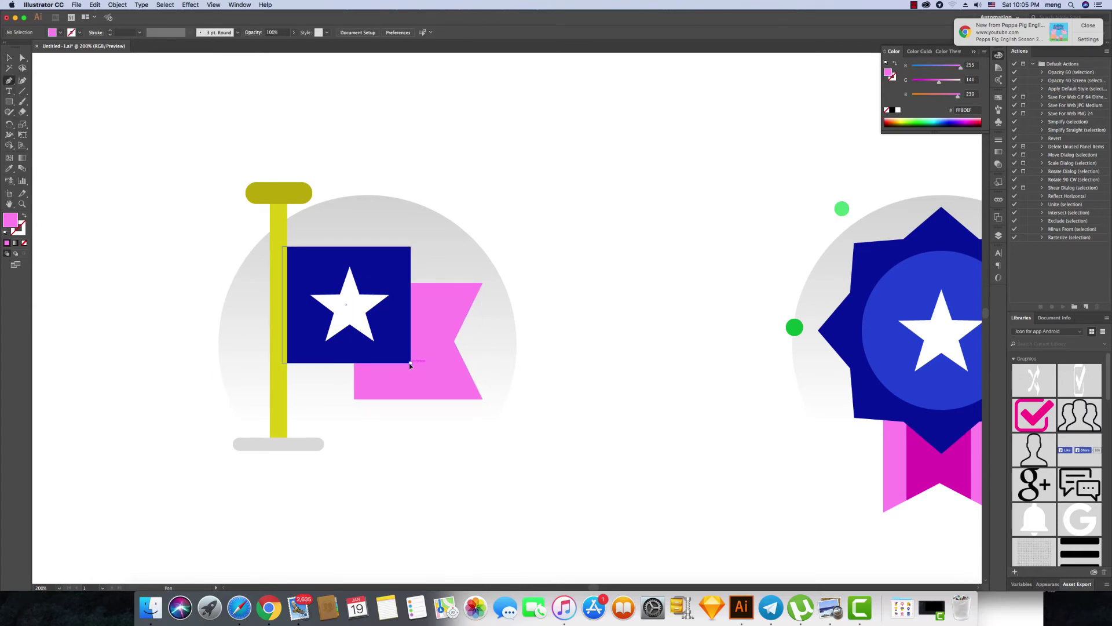
left_click(357, 362)
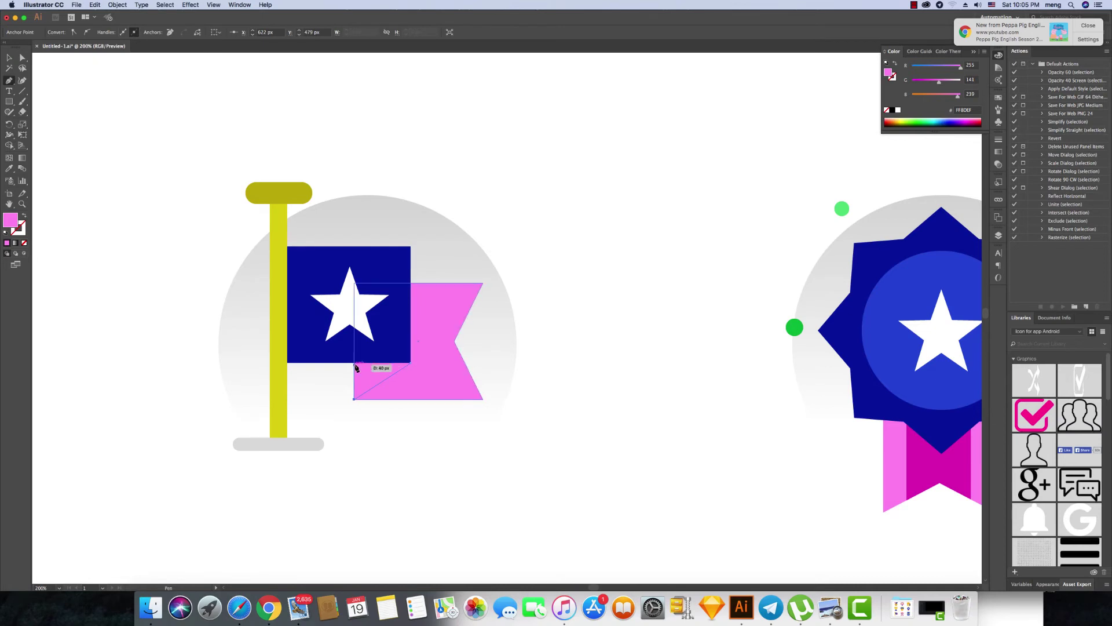
left_click(410, 363)
key("v")
Fill the triangle with lighter blue 3048D6.
key("i")
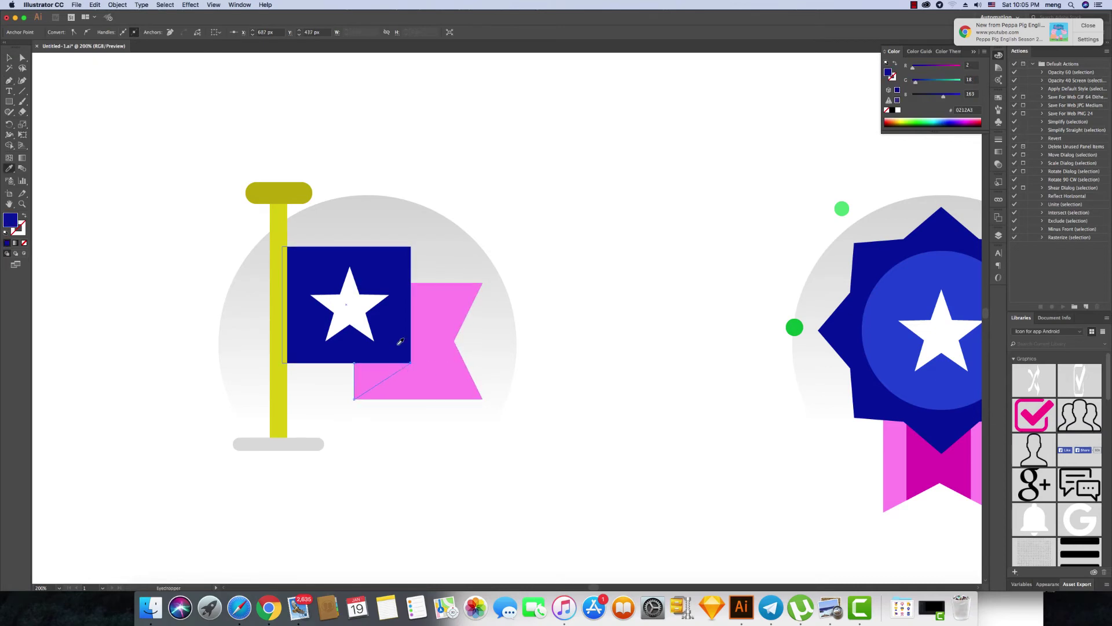
left_click(400, 303)
key("v")
double_click(10, 220)
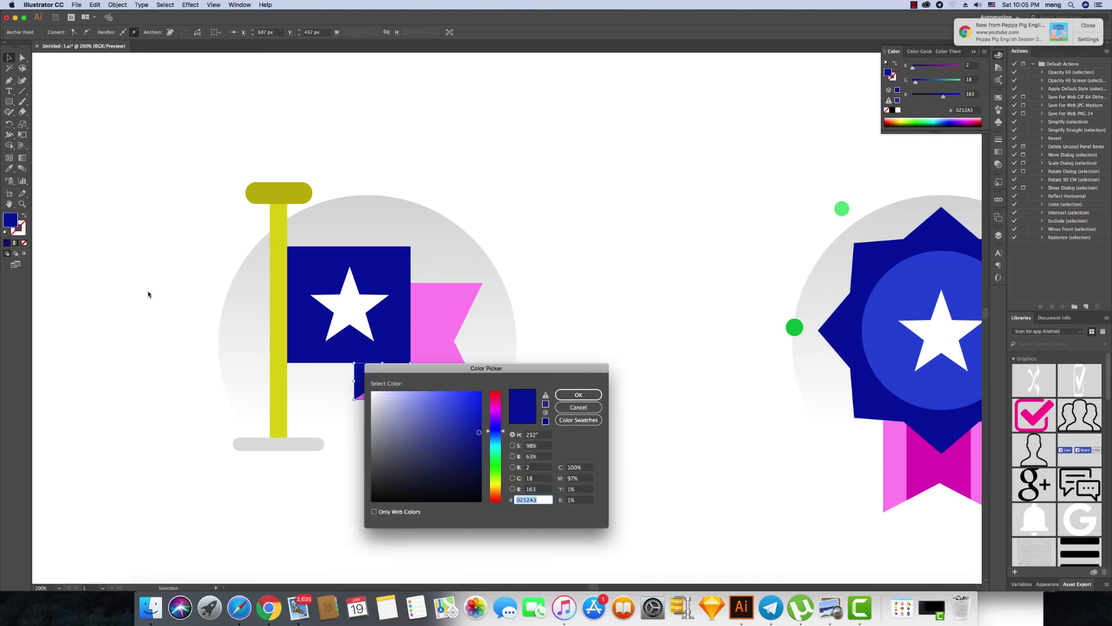
left_click(457, 409)
left_click(578, 395)
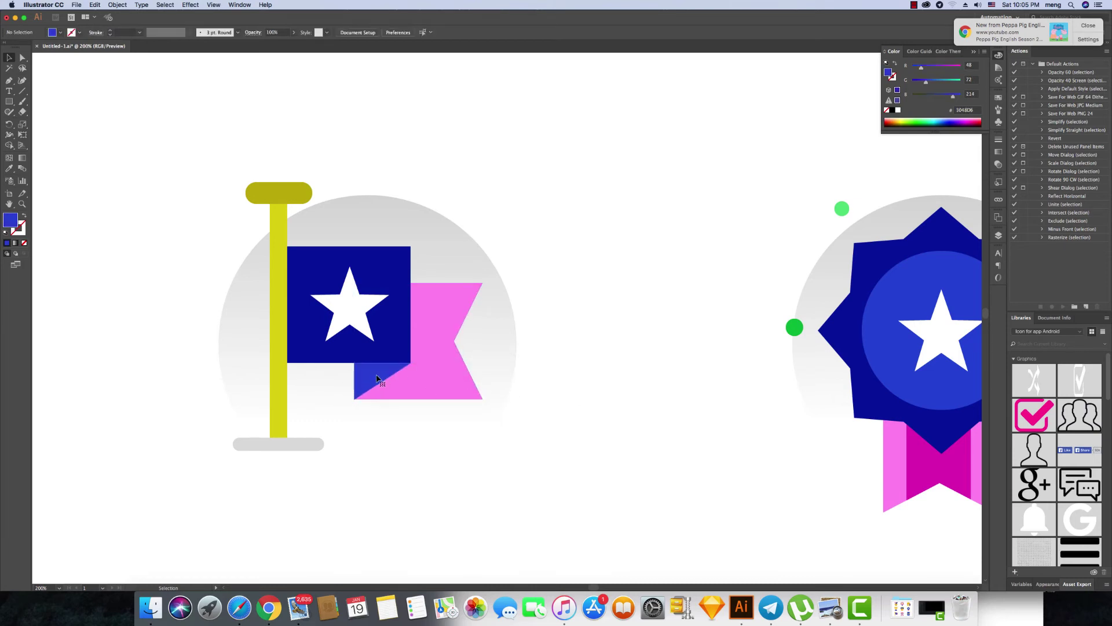
Send the pink tail, triangle and background circle behind the other shapes.
left_click_drag(376, 379, 428, 375)
left_click(471, 344, "shift")
right_click(472, 343)
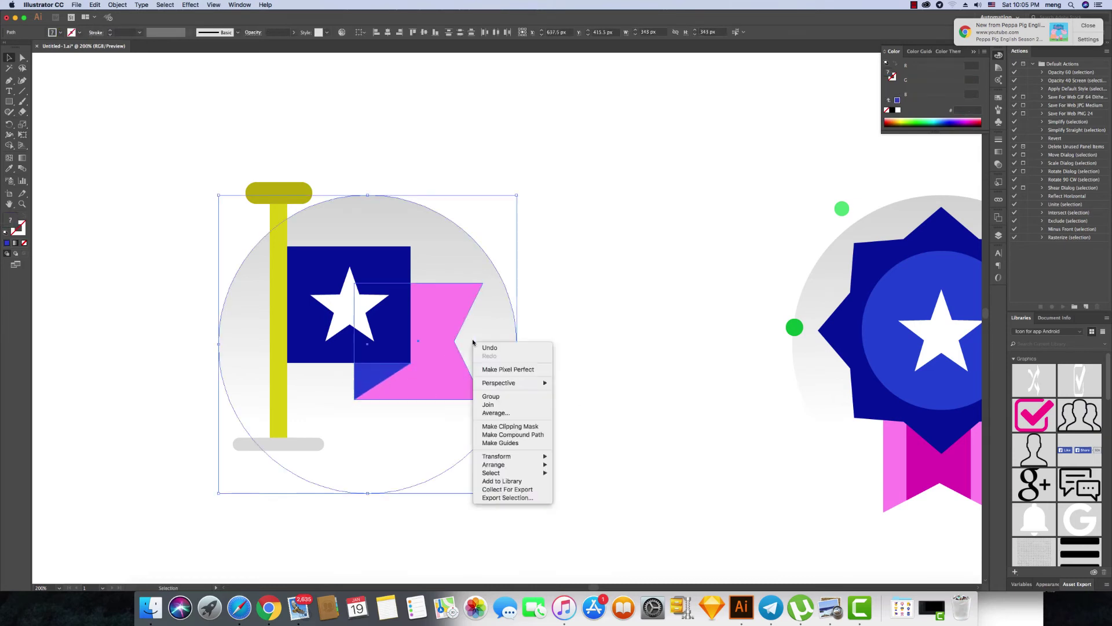
left_click(597, 491)
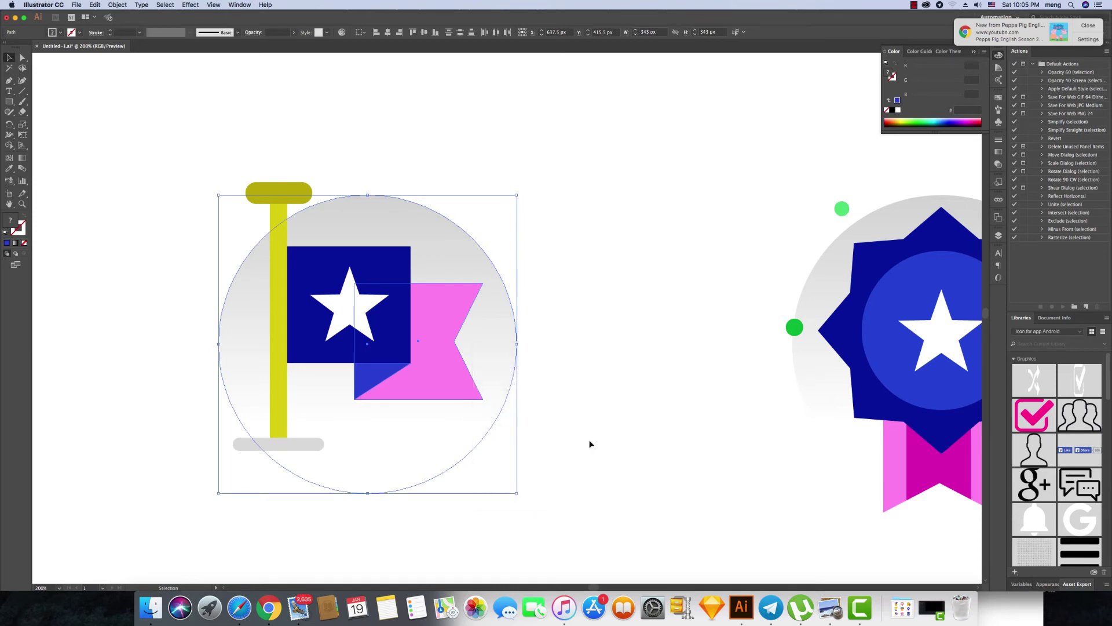
left_click(586, 443)
Move the whole flag up slightly, viewing at 150% zoom.
key("super+1")
key("super+minus")
key("super+plus")
key("super+plus")
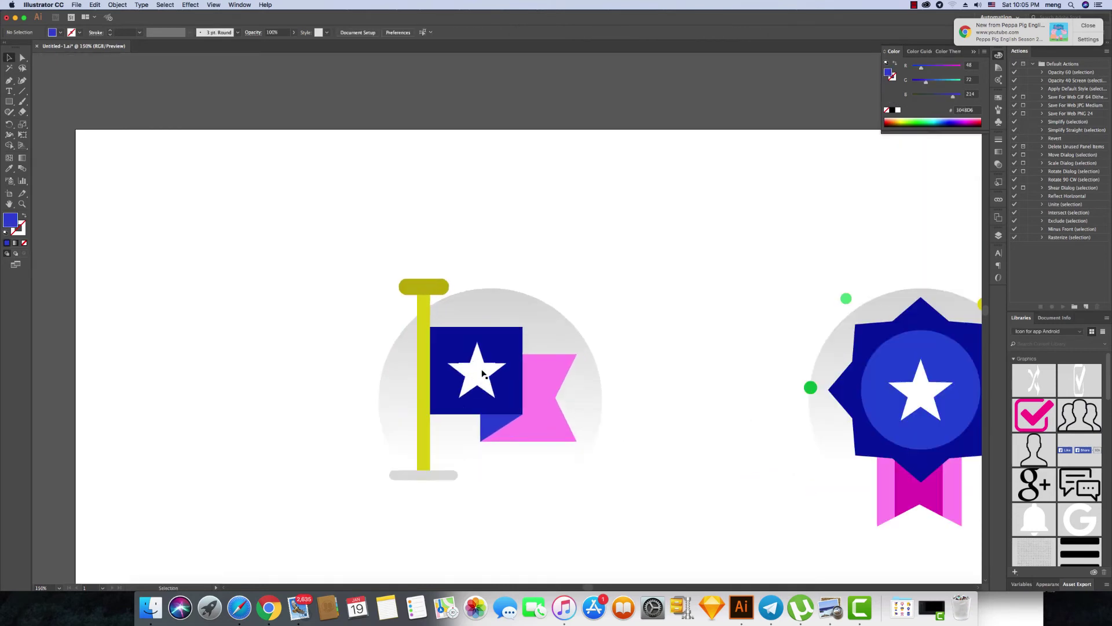
left_click(511, 407)
mouse_move(540, 427)
left_mouse_down()
mouse_move(566, 414)
mouse_move(538, 408)
left_mouse_up()
left_click(690, 422)
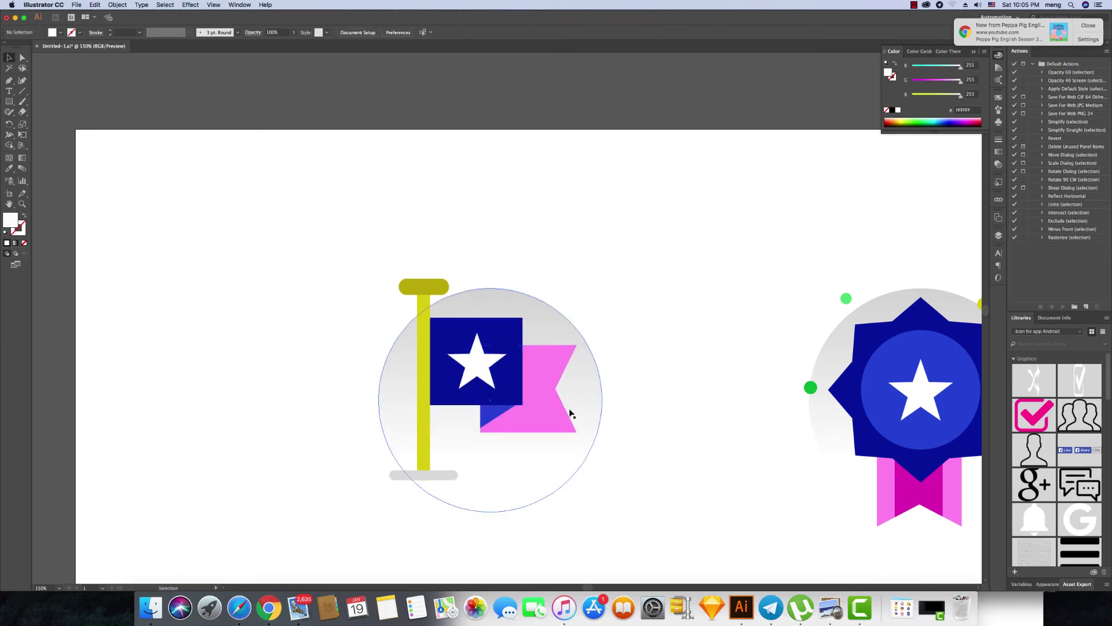
Stretch the grey base bar wider and centre it horizontally under the pole.
left_click(391, 476)
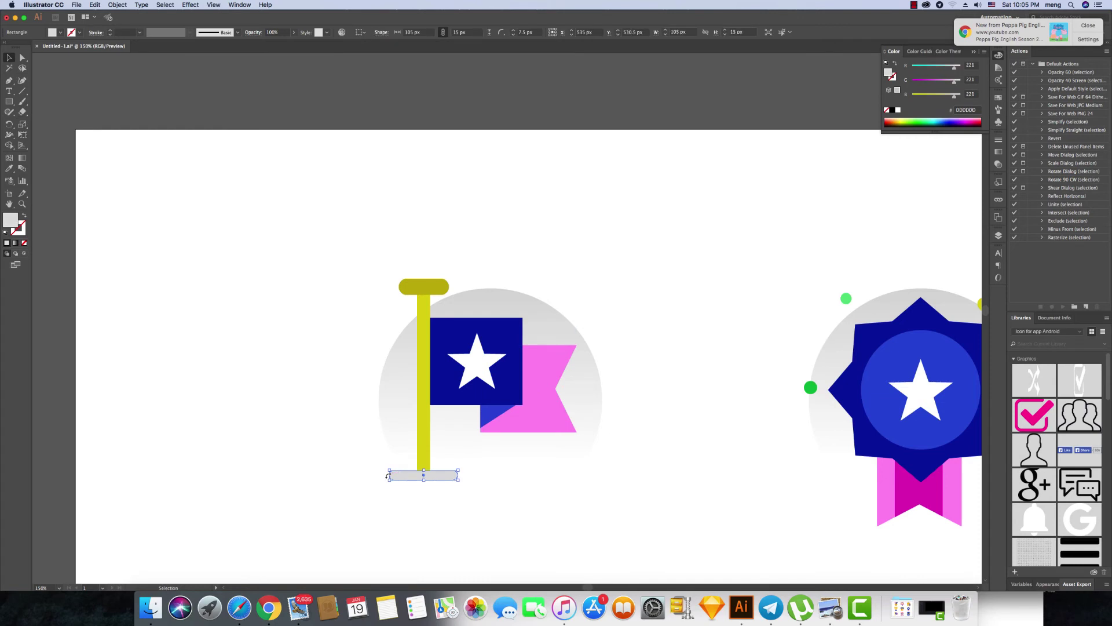
scroll(388, 476, "down", 3)
scroll(394, 478, "up", 4)
left_click_drag(386, 473, 364, 473)
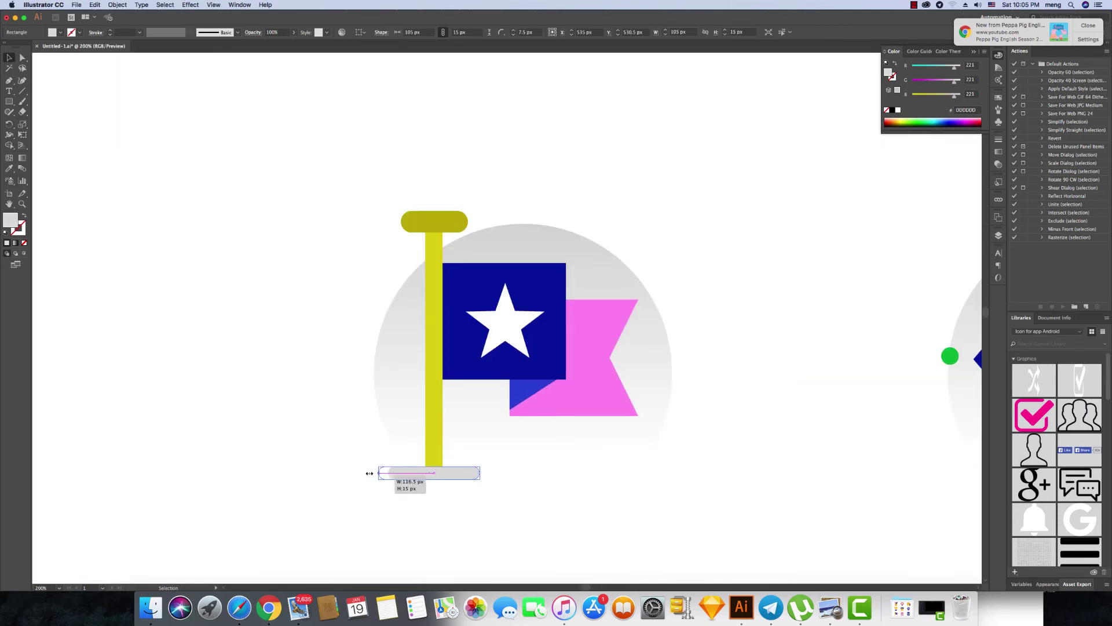
left_click(432, 423, "shift")
left_click(387, 32)
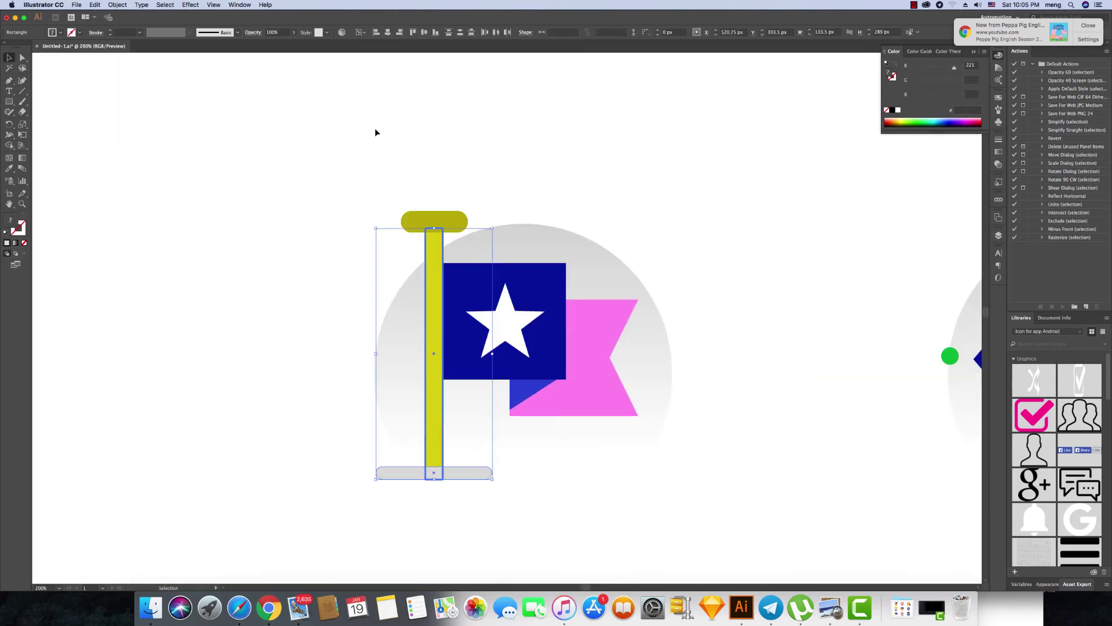
left_click(375, 218)
Copy the badge's green, yellow and grey dots around the flag icon.
scroll(334, 249, "down", 2)
scroll(333, 246, "down", 2)
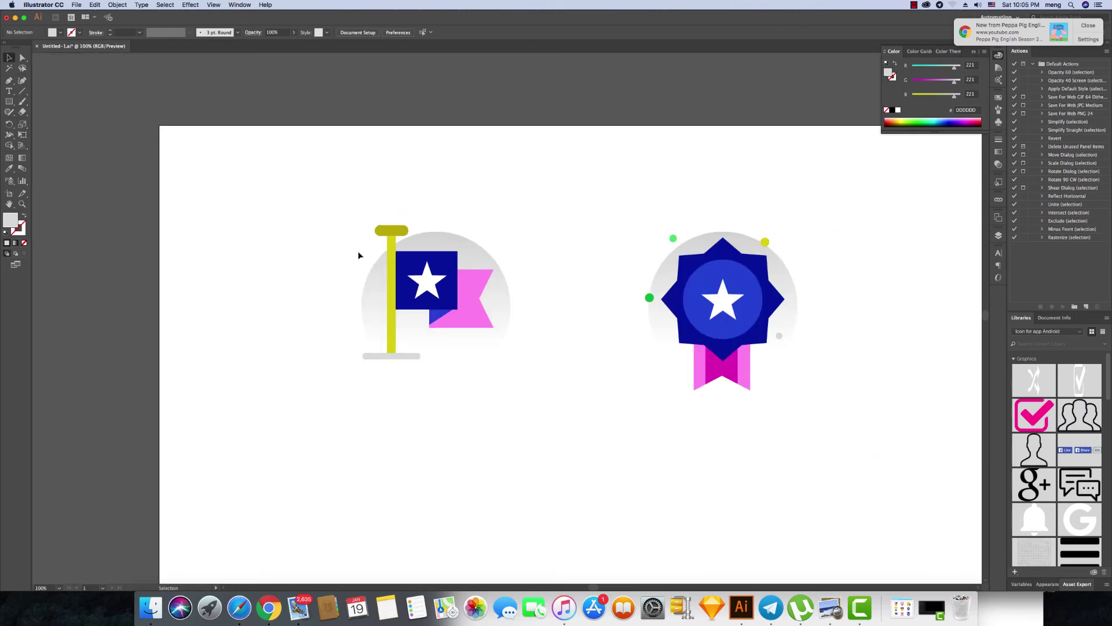
mouse_move(702, 303)
left_mouse_down()
mouse_move(532, 337)
mouse_move(514, 356)
left_mouse_up()
mouse_move(679, 240)
left_mouse_down()
mouse_move(427, 302)
mouse_move(380, 301)
left_mouse_up()
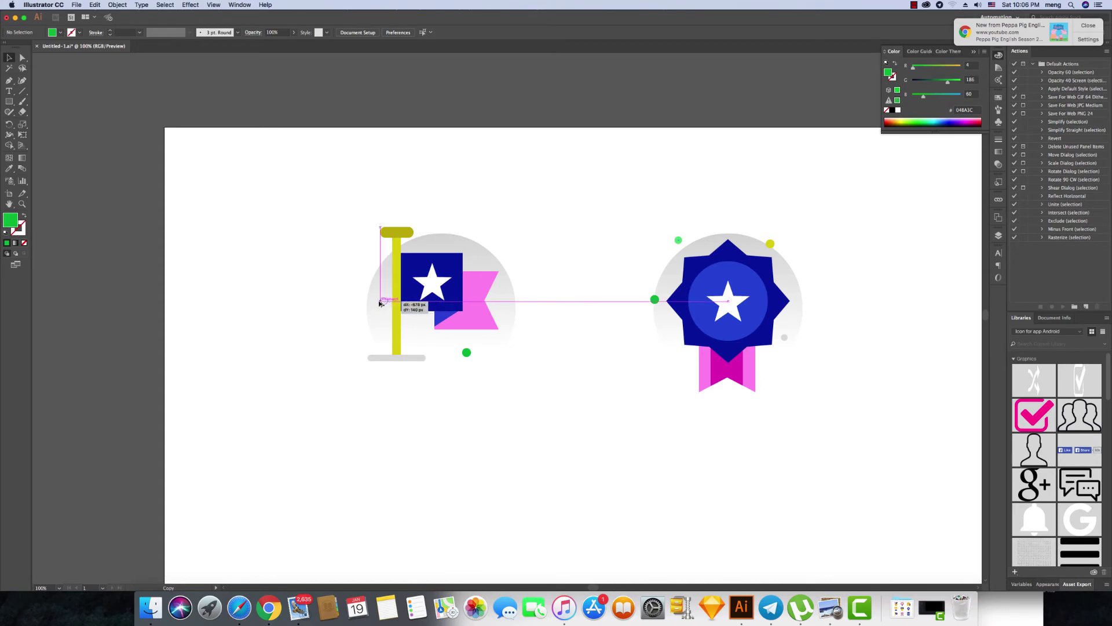
left_click_drag(678, 240, 487, 258)
left_click_drag(784, 337, 503, 318)
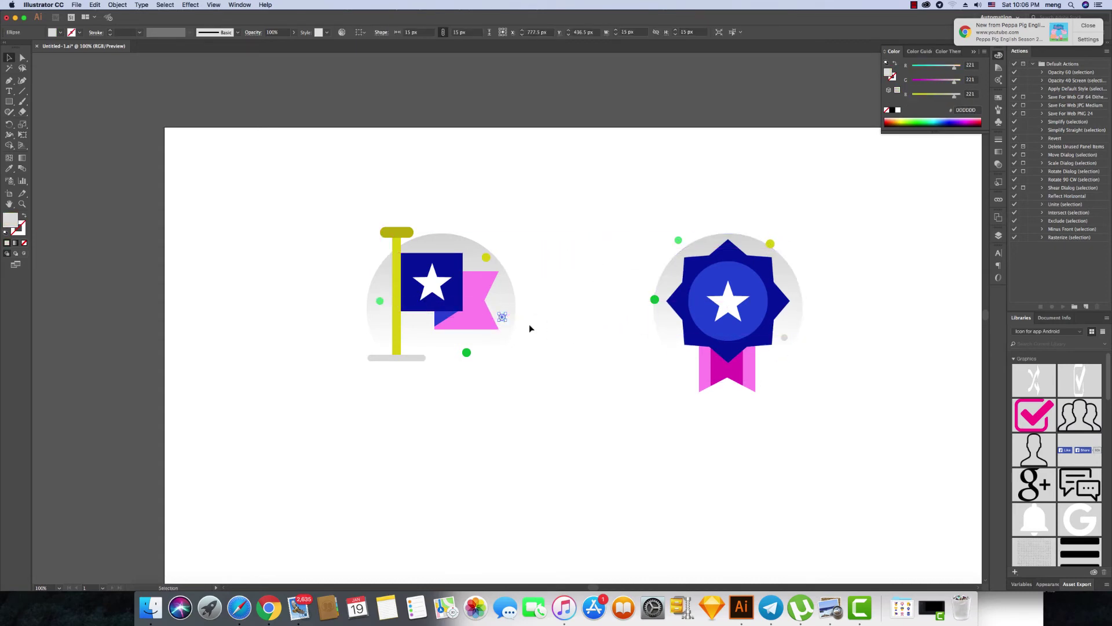
left_click(530, 325)
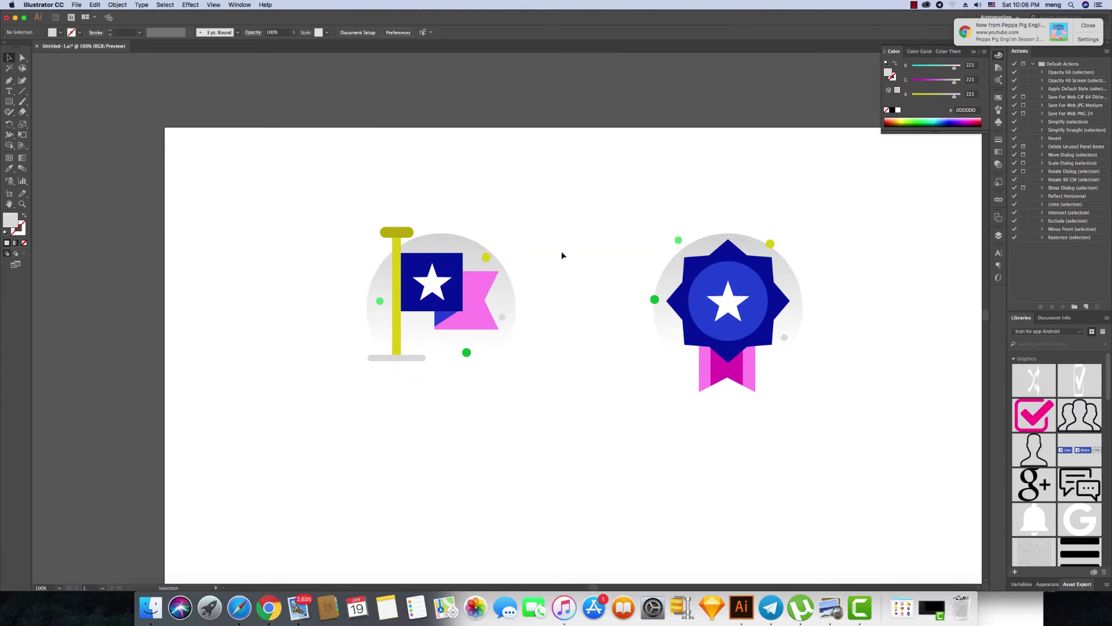
Nudge the flag icon group up to line up with the badge.
scroll(572, 266, "down", 3)
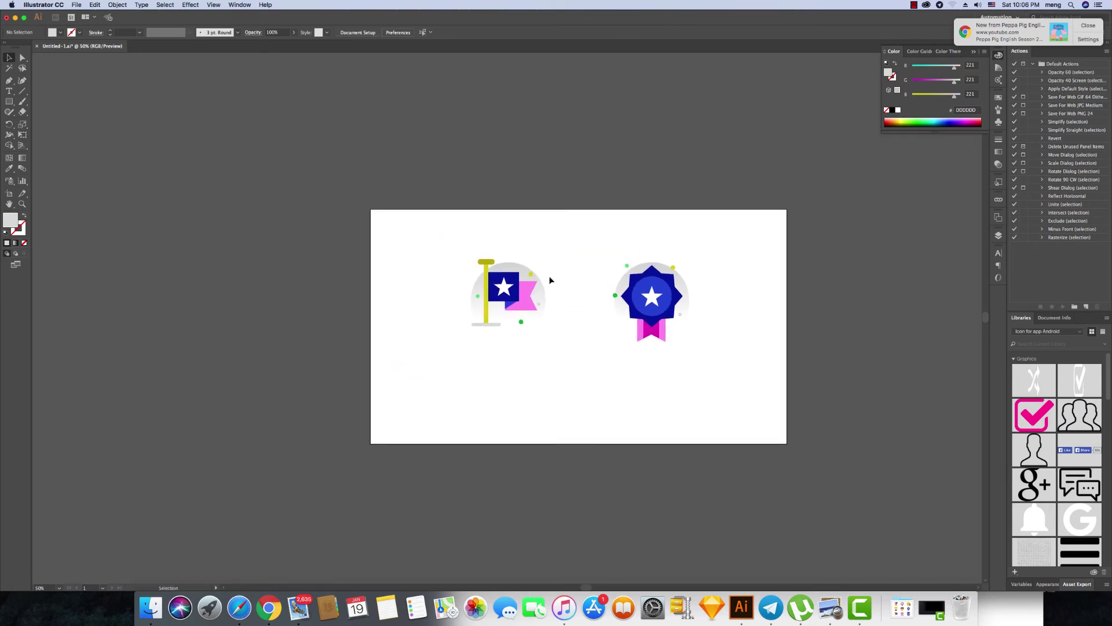
scroll(562, 249, "up", 1)
left_click_drag(430, 362, 434, 371)
key("a")
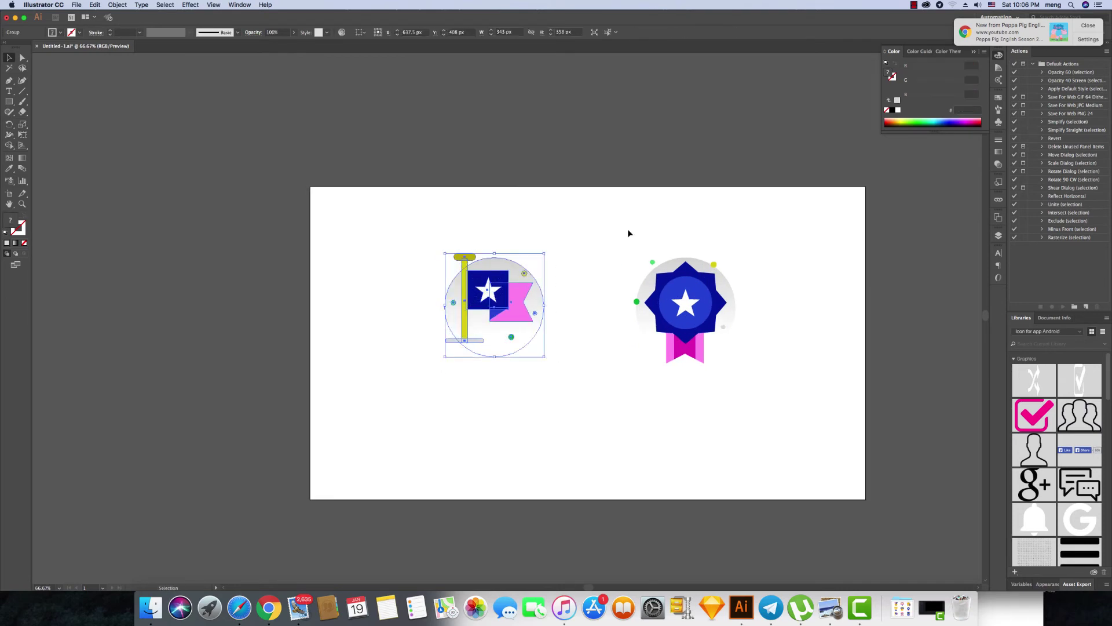
left_click_drag(627, 230, 739, 397)
left_click(534, 320)
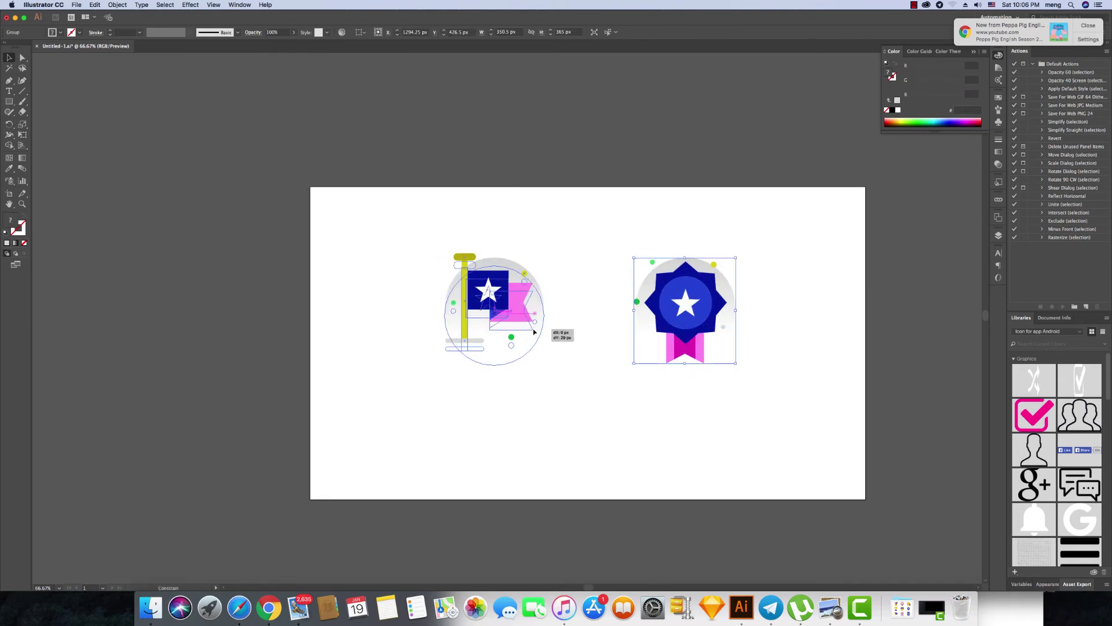
left_click_drag(539, 325, 529, 315)
left_click(591, 333)
left_click(588, 333)
Draw a light grey DDDDDD rectangle covering the whole artboard.
left_click_drag(446, 243, 760, 412)
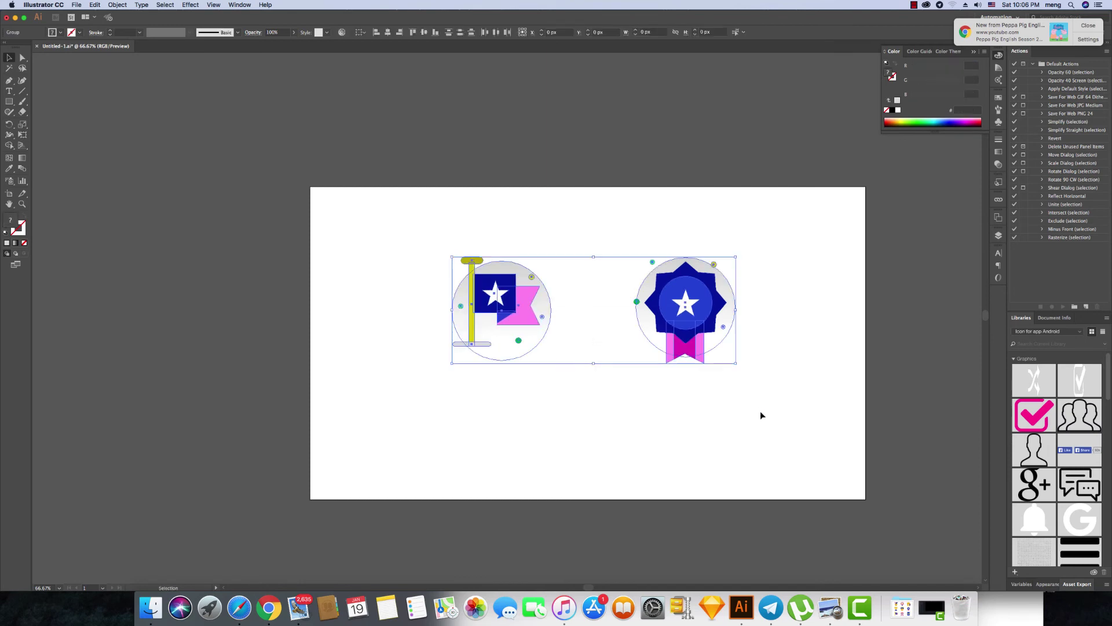
left_click(758, 383)
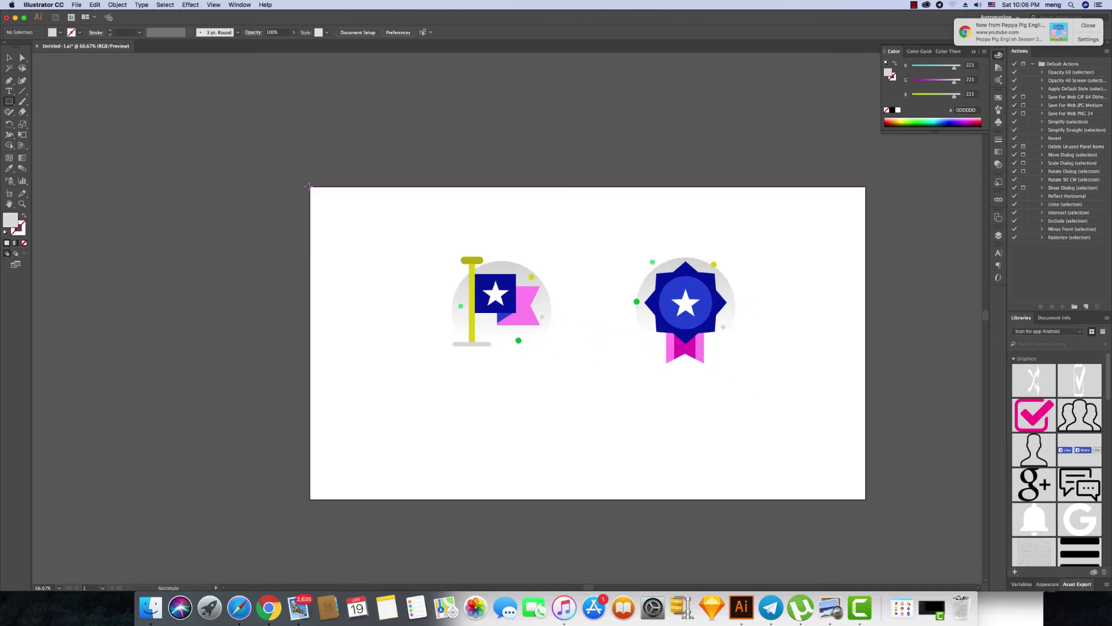
left_click_drag(311, 186, 865, 499)
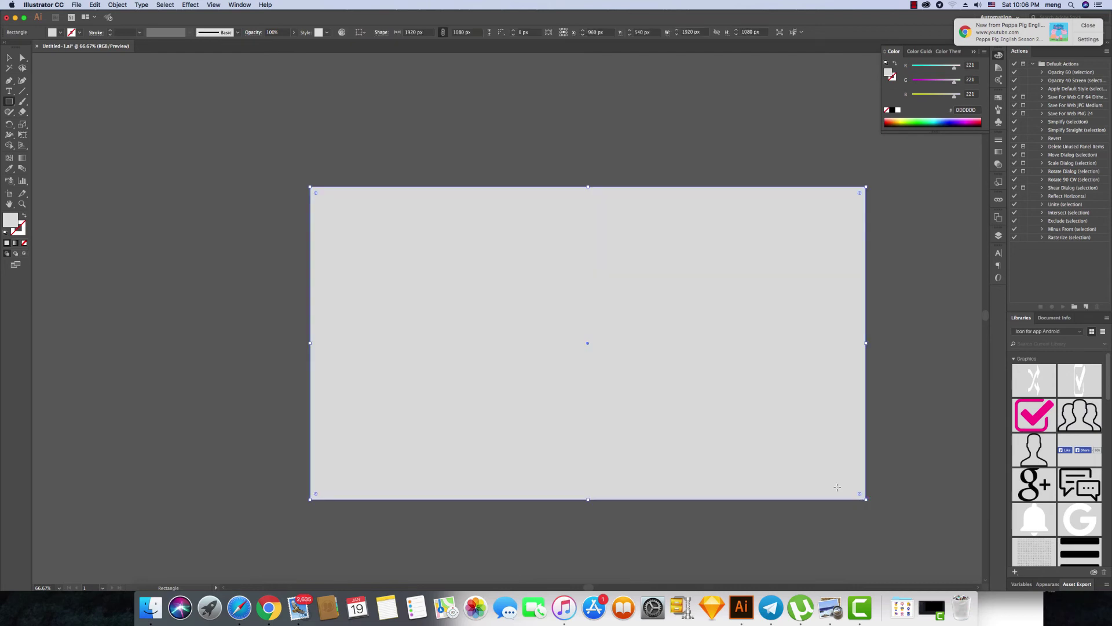
Send the grey rectangle behind both icons.
key("v")
right_click(708, 375)
mouse_move(753, 510)
left_click(795, 530)
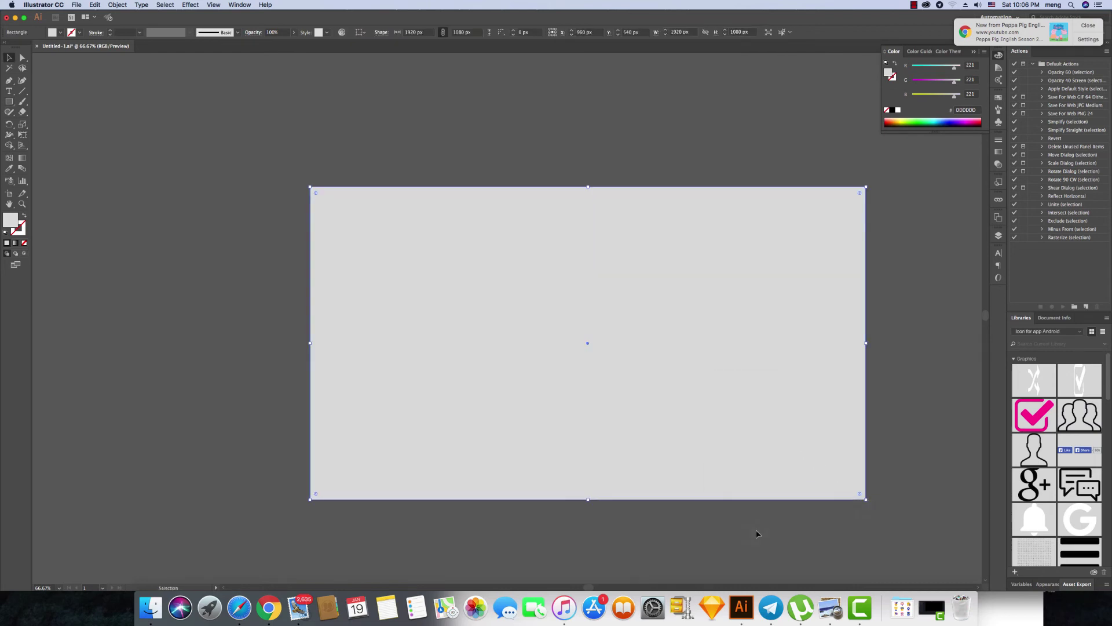
key("super+shift+a")
Enlarge the flag and badge icons together.
left_click(519, 350)
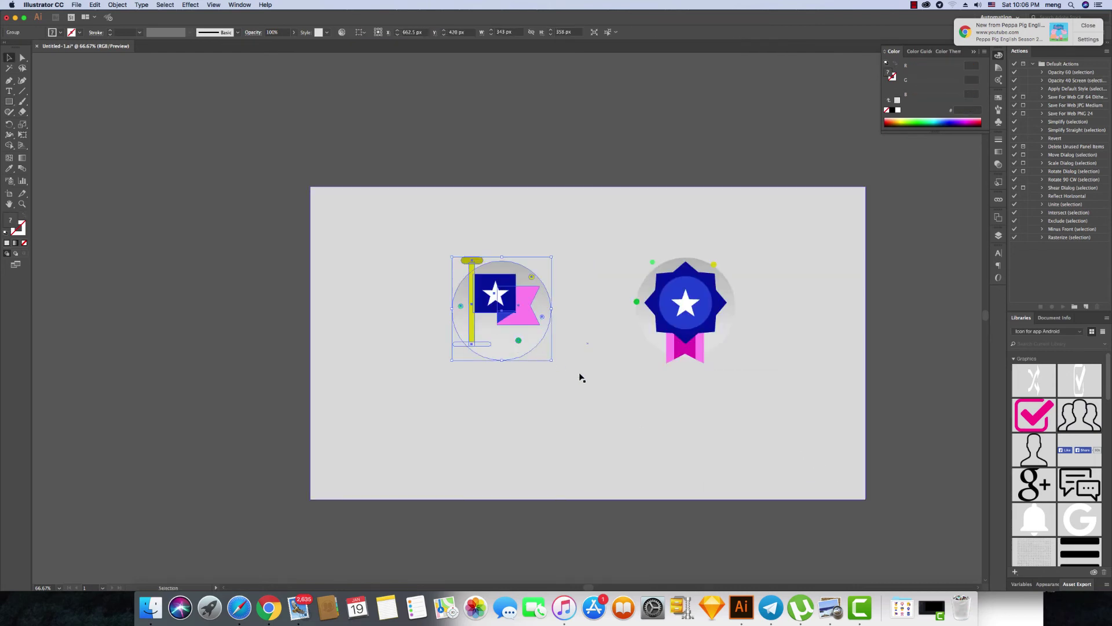
left_click(671, 361, "shift")
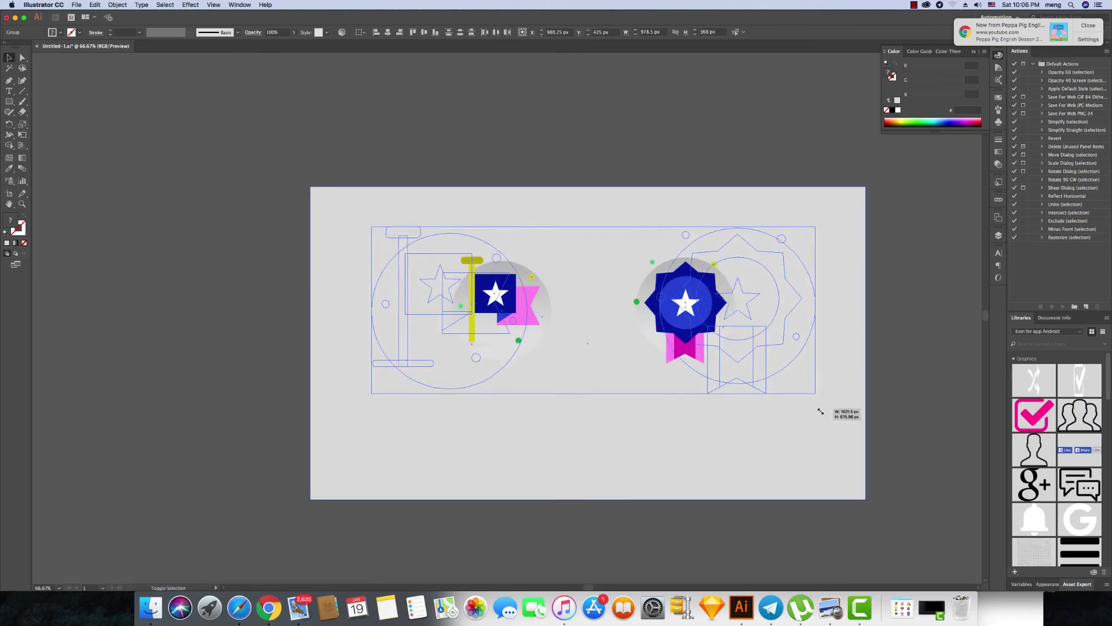
left_click_drag(739, 367, 828, 400)
left_click(878, 414)
left_click_drag(508, 331, 509, 353)
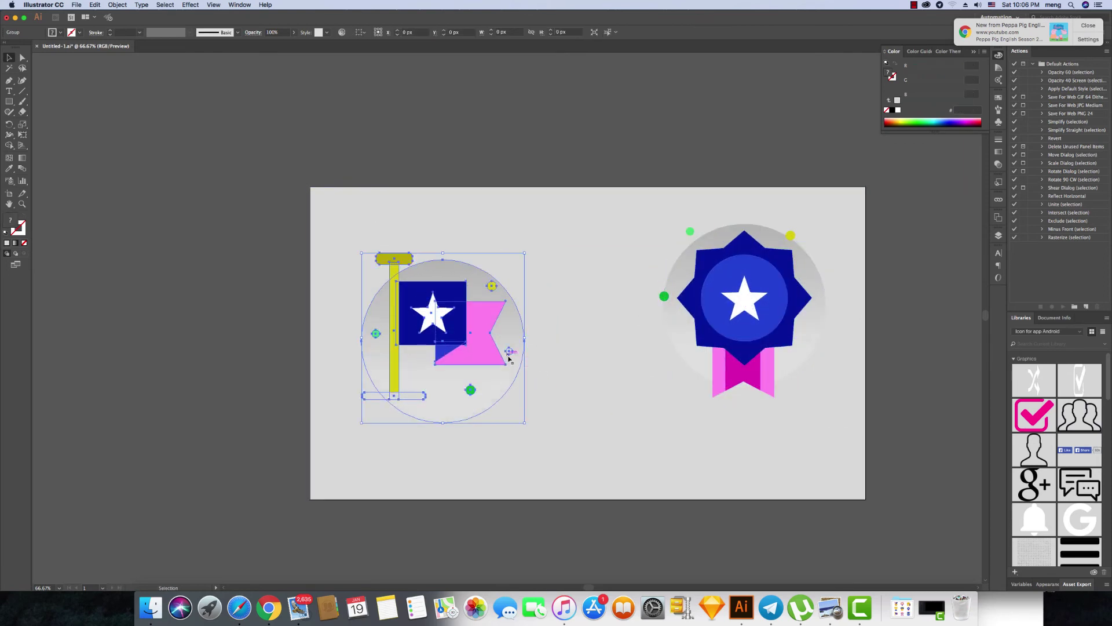
key("ctrl+z")
Move both icons down on the artboard together.
left_click(701, 311)
left_click(504, 302)
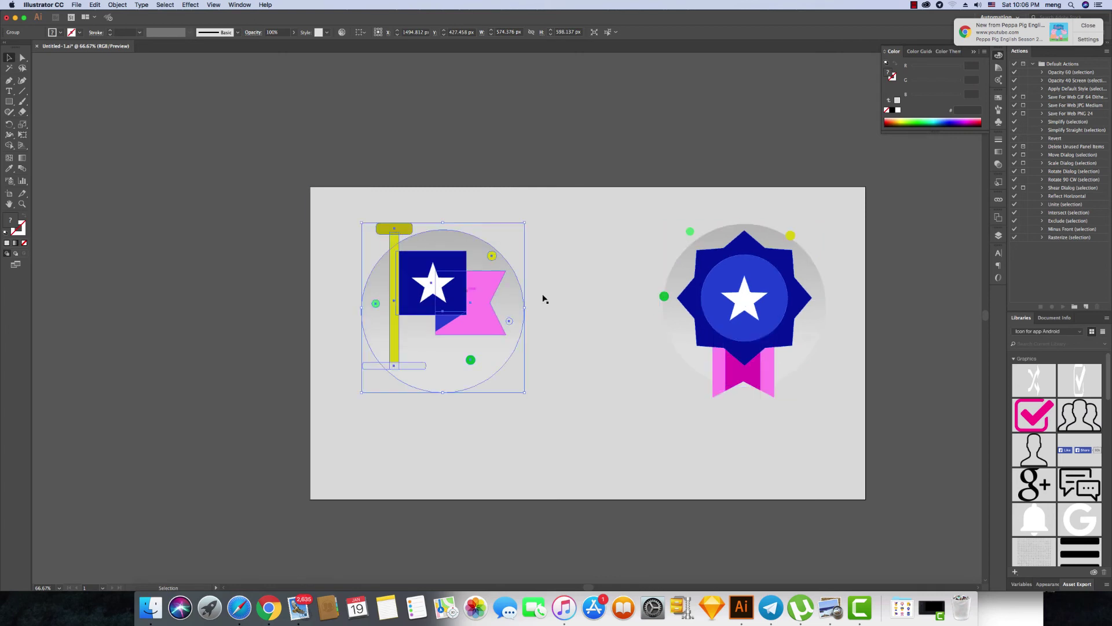
left_click(724, 324, "shift")
left_click_drag(745, 301, 745, 329)
Move the flag icon right and the badge icon left toward the centre.
left_click(634, 159)
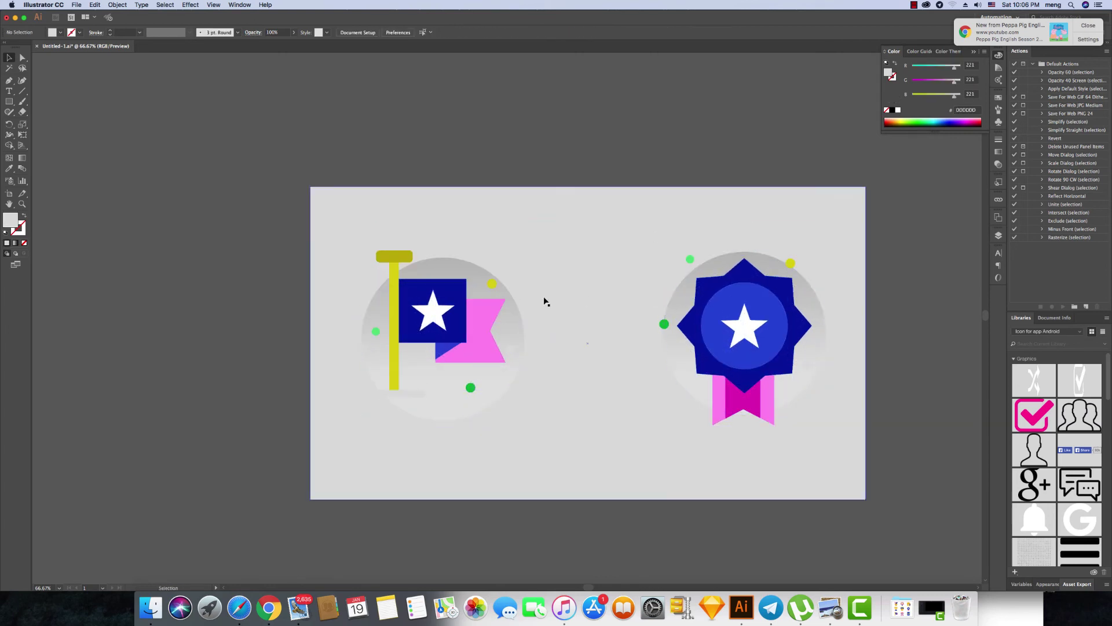
left_click_drag(513, 307, 543, 307)
left_click_drag(686, 275, 655, 274)
left_click(626, 149)
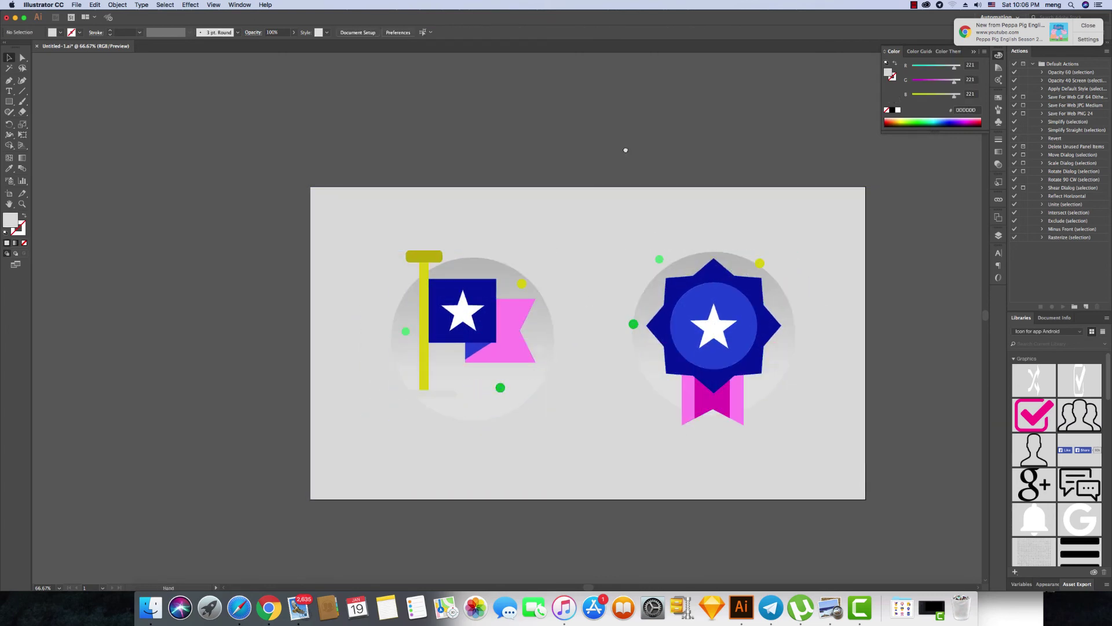
scroll(616, 143, "down", 2)
Set the background rectangle's fill to mid grey A5A5A5.
left_click(473, 186)
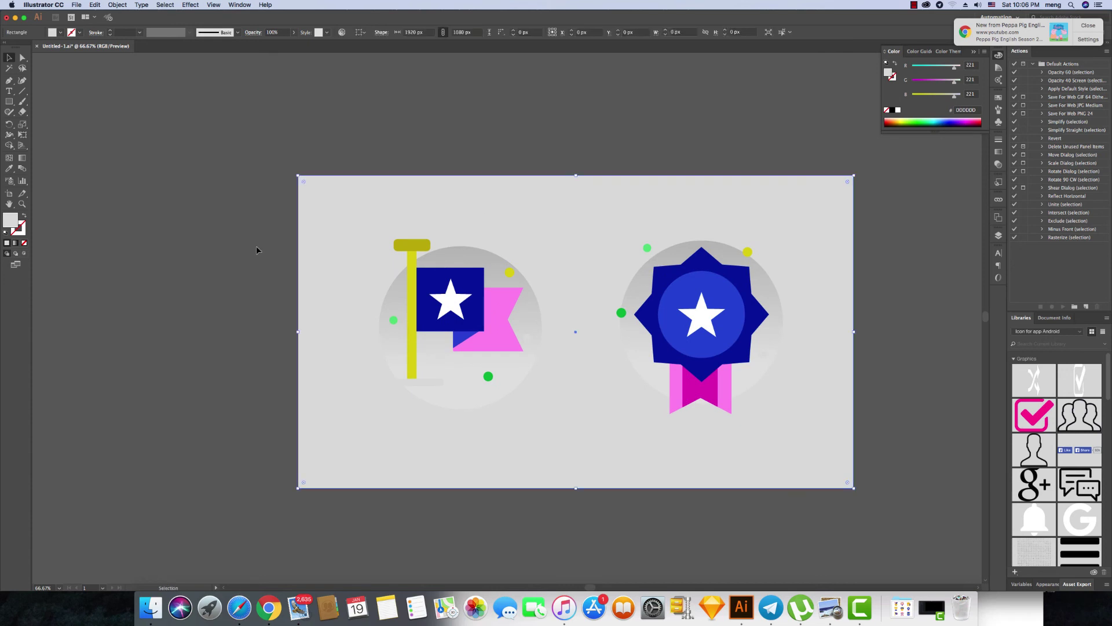
double_click(5, 224)
type("A5A5A5")
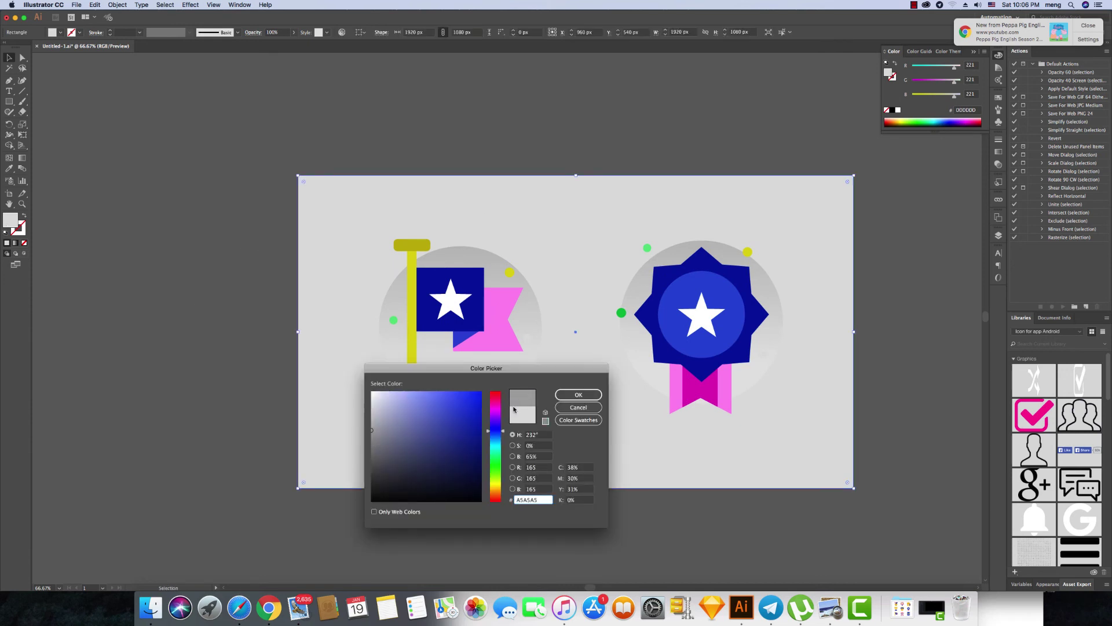
left_click(578, 394)
left_click(215, 369)
left_click(322, 322)
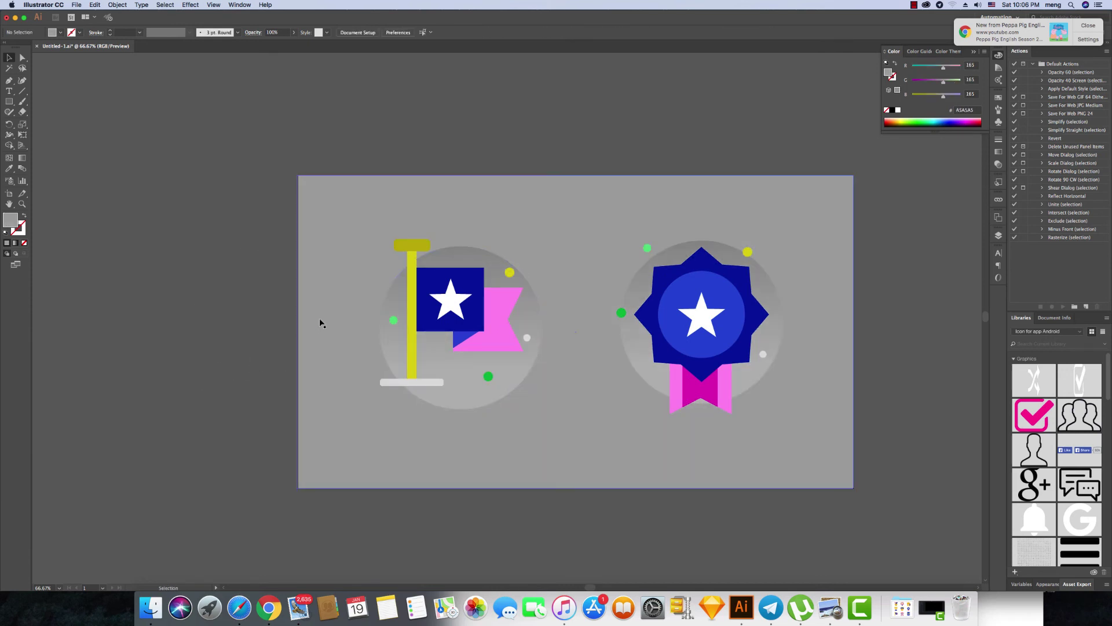
double_click(10, 222)
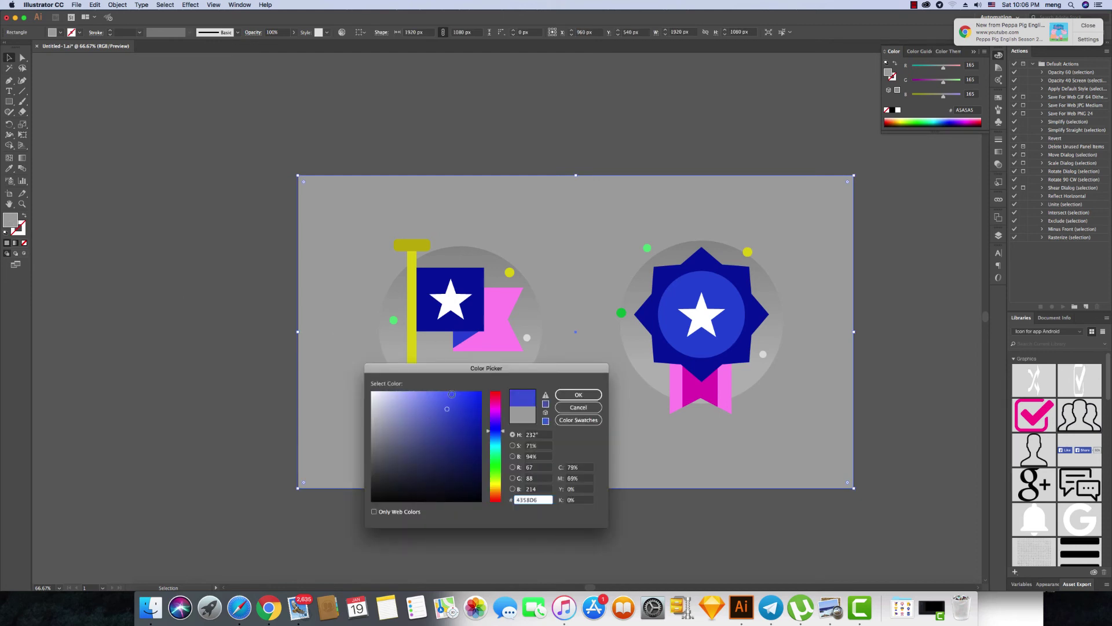
Apply bright blue 0629F9 to the background rectangle.
left_click(578, 394)
left_click(266, 369)
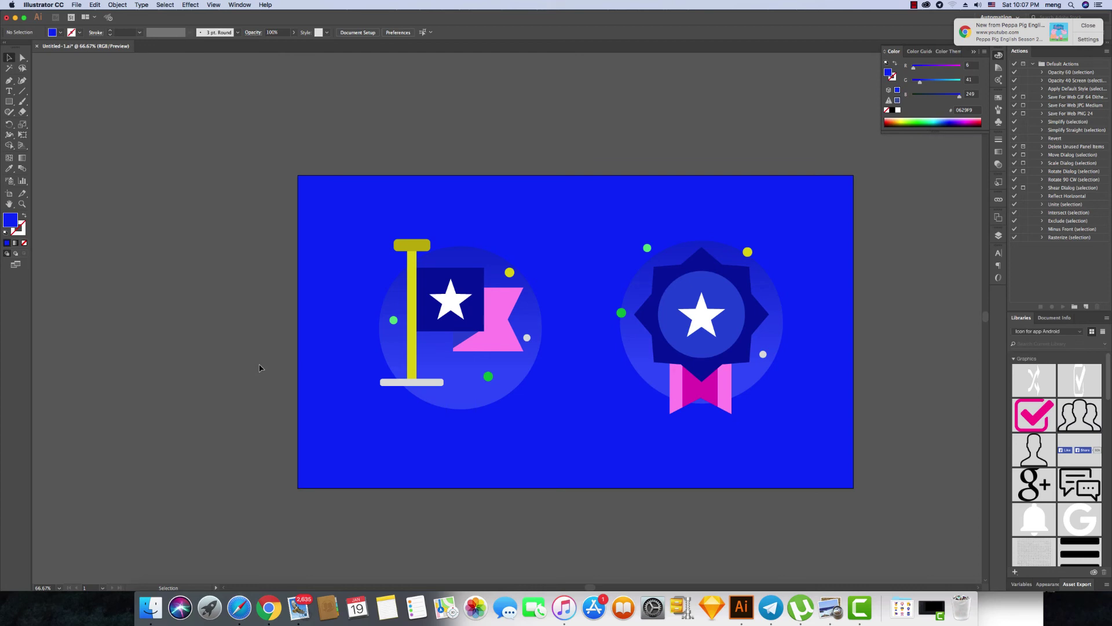
left_click(403, 389)
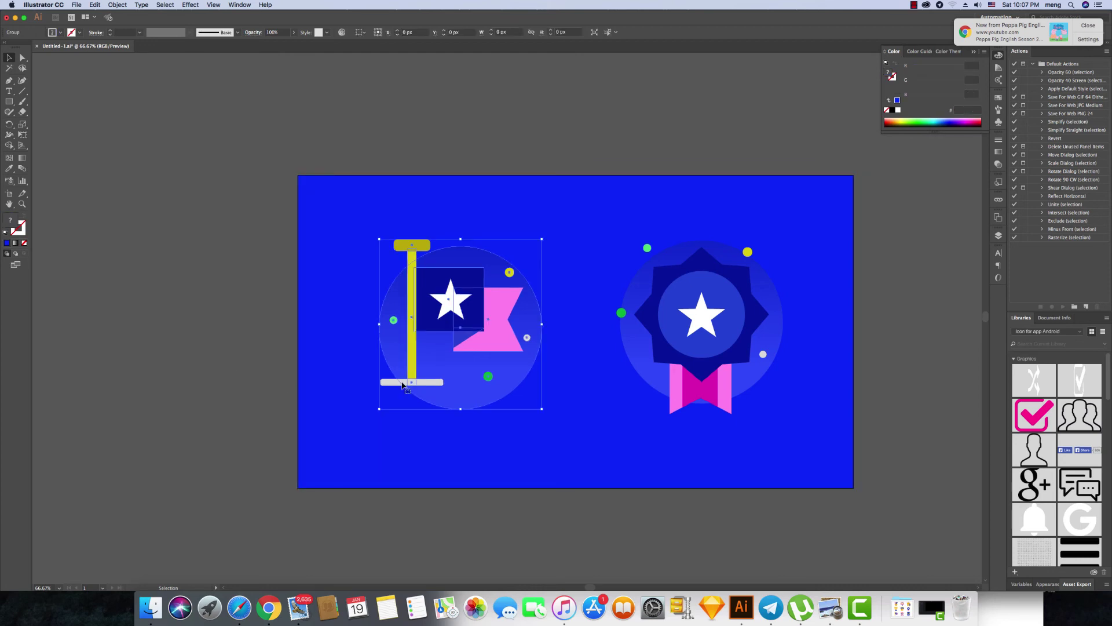
Lower the opacity of the white base bar under the flagpole.
left_click(318, 380)
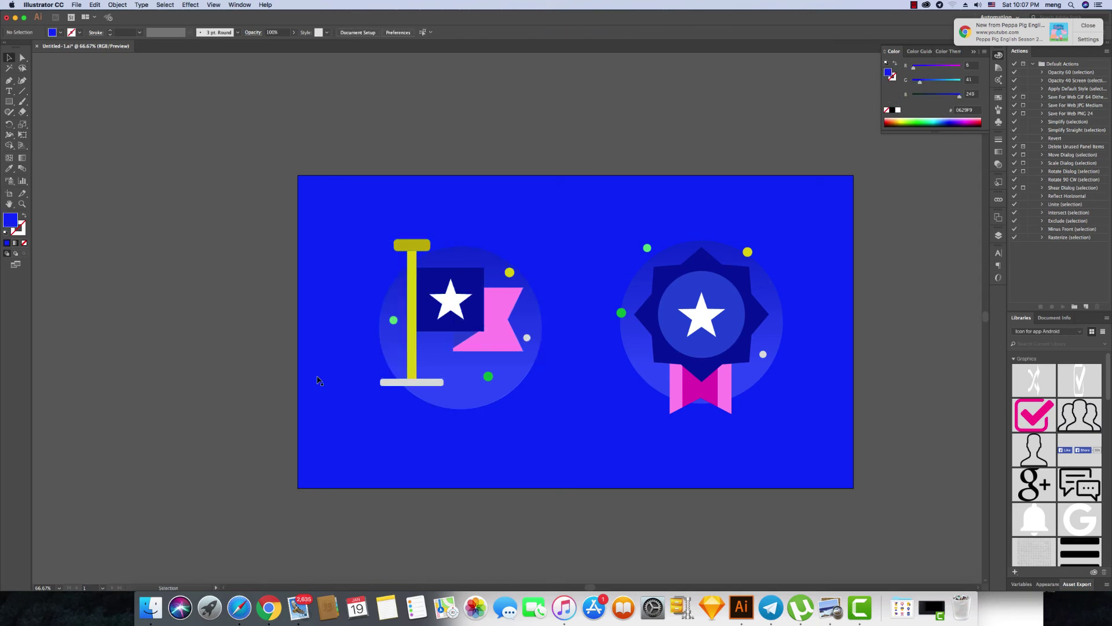
left_click(405, 382)
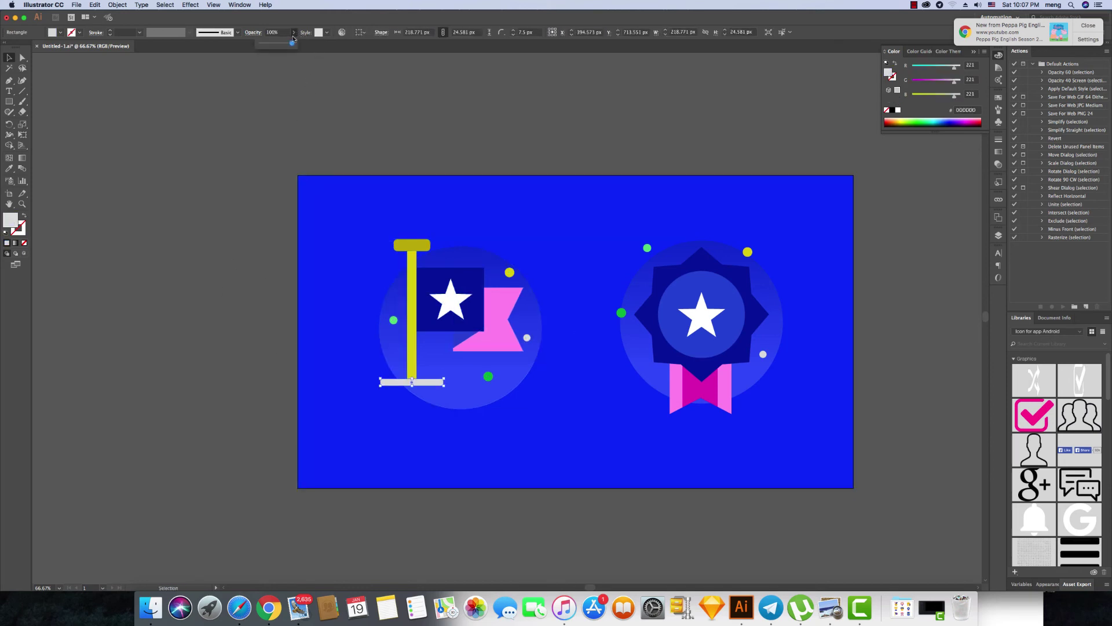
left_click(268, 47)
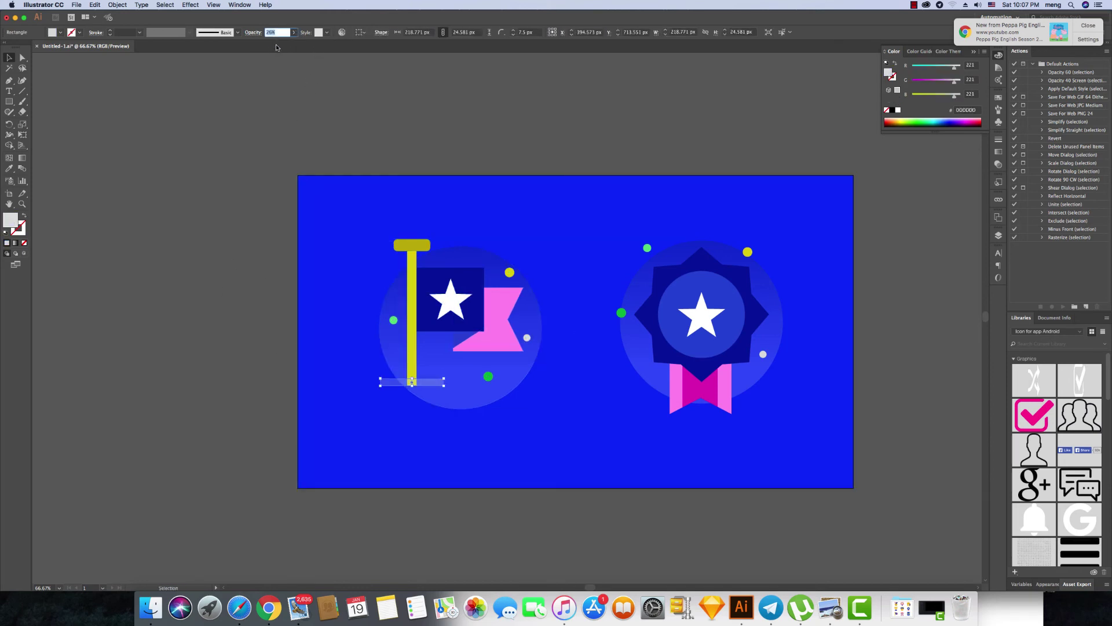
left_click(293, 33)
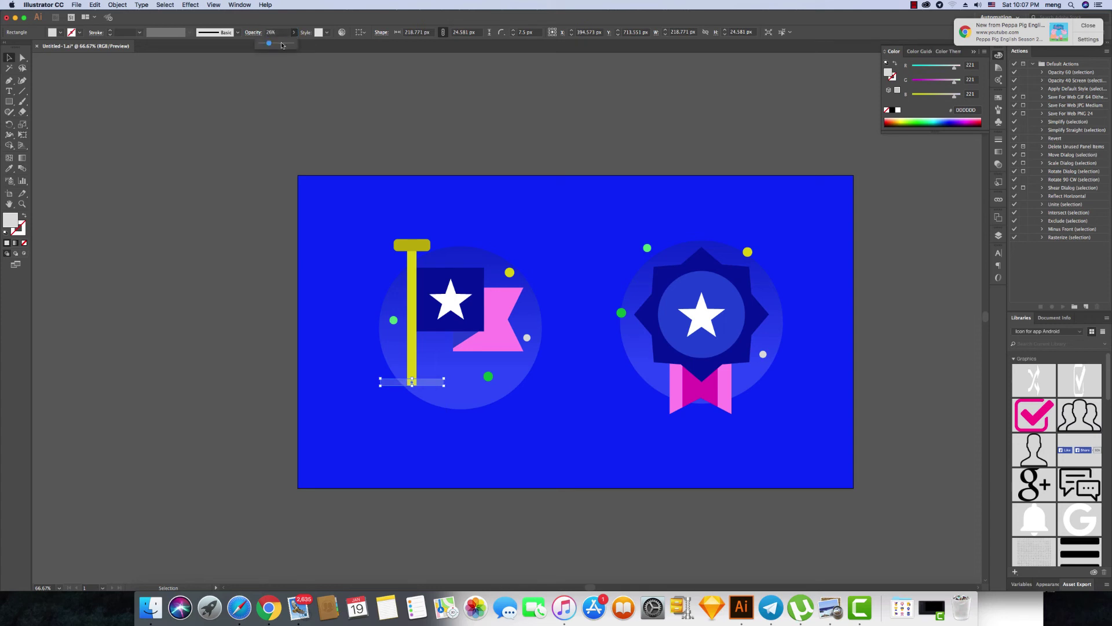
left_click(356, 107)
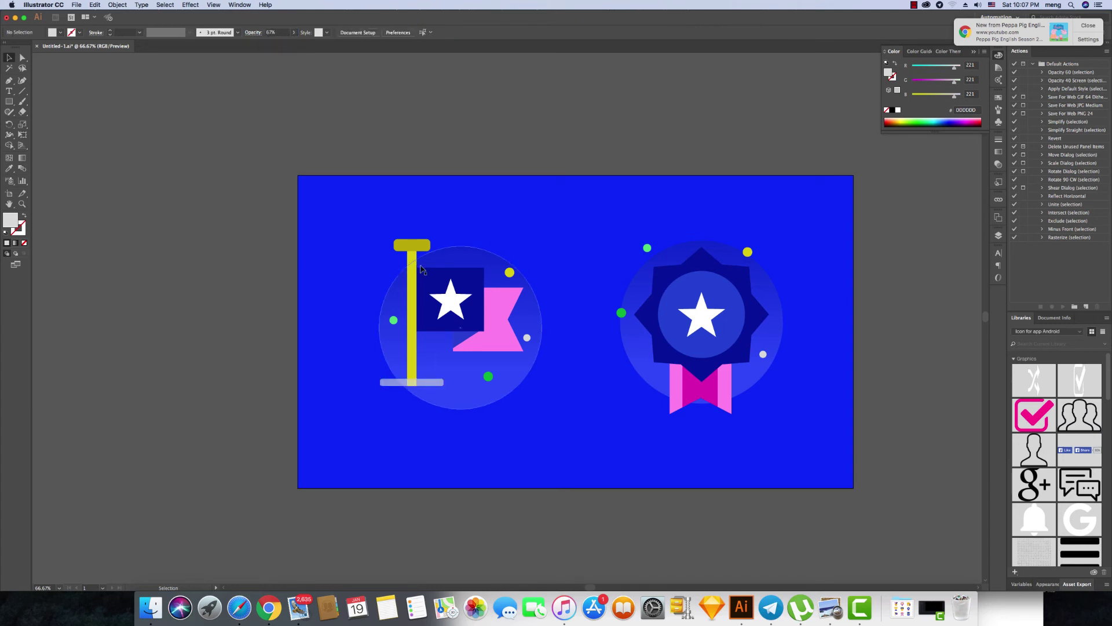
Recolour the badge's small green dot white, sampled from the star.
left_click(655, 255)
left_click(255, 257)
left_click(647, 248)
key("i")
left_click(718, 310)
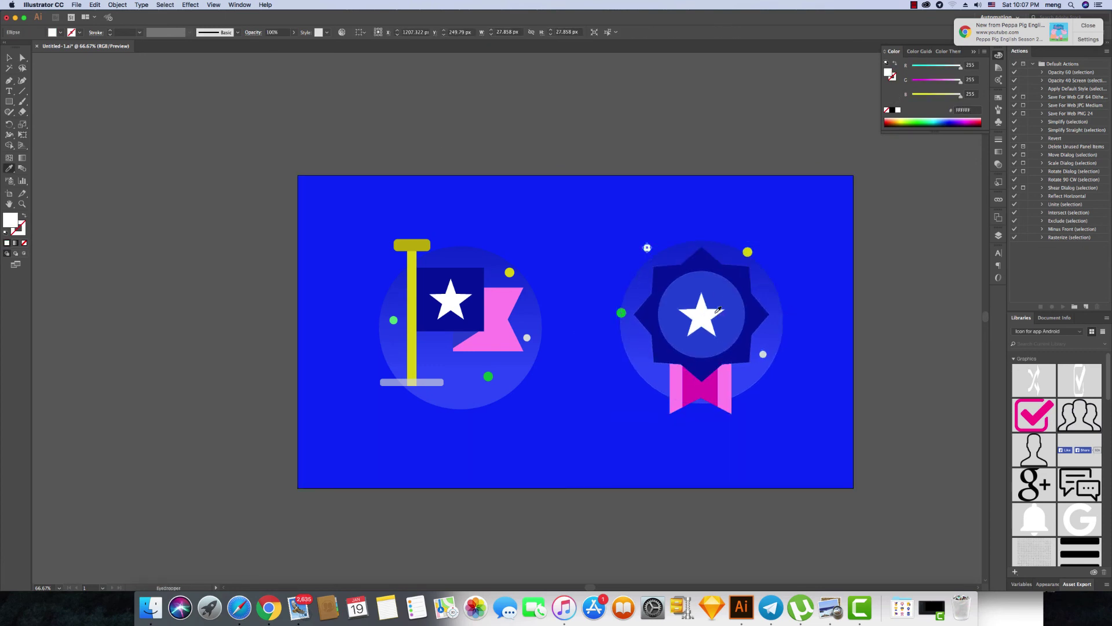
key("v")
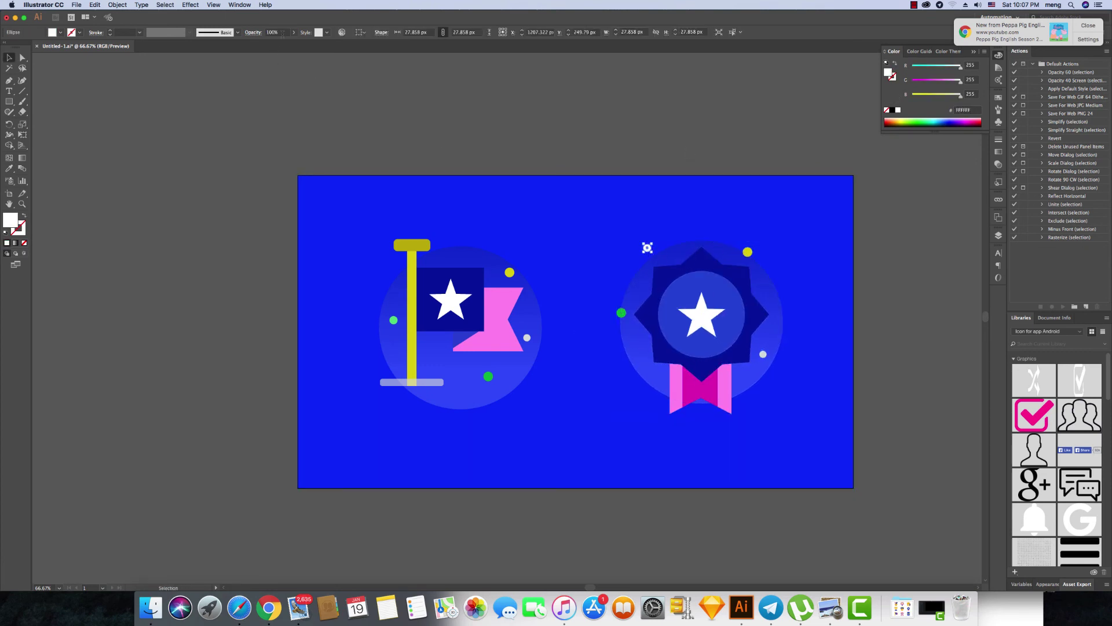
Fade the yellow dot at the badge's upper right.
left_click(747, 251)
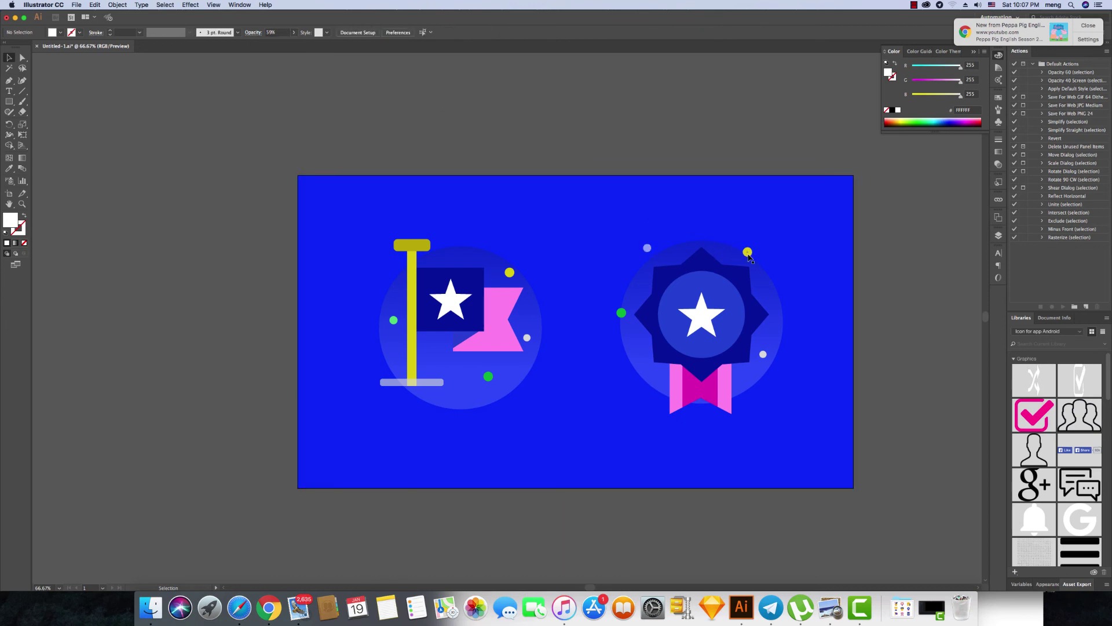
left_click(342, 71)
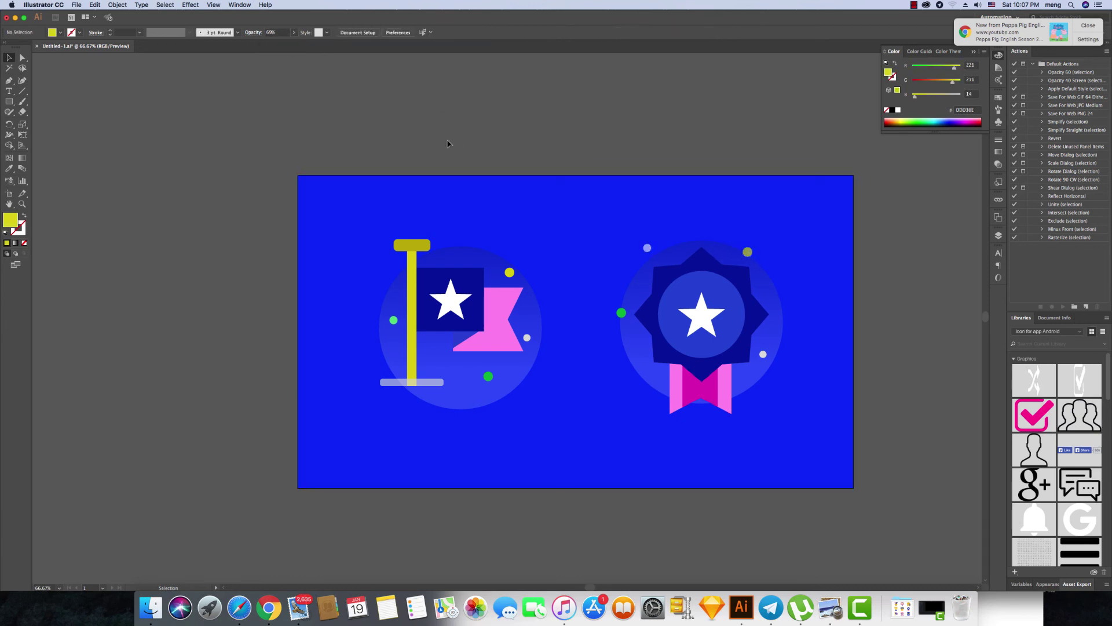
scroll(454, 154, "down", 1)
scroll(455, 154, "up", 1)
Set the translucent circle behind the flag to 15% opacity.
left_click(534, 298)
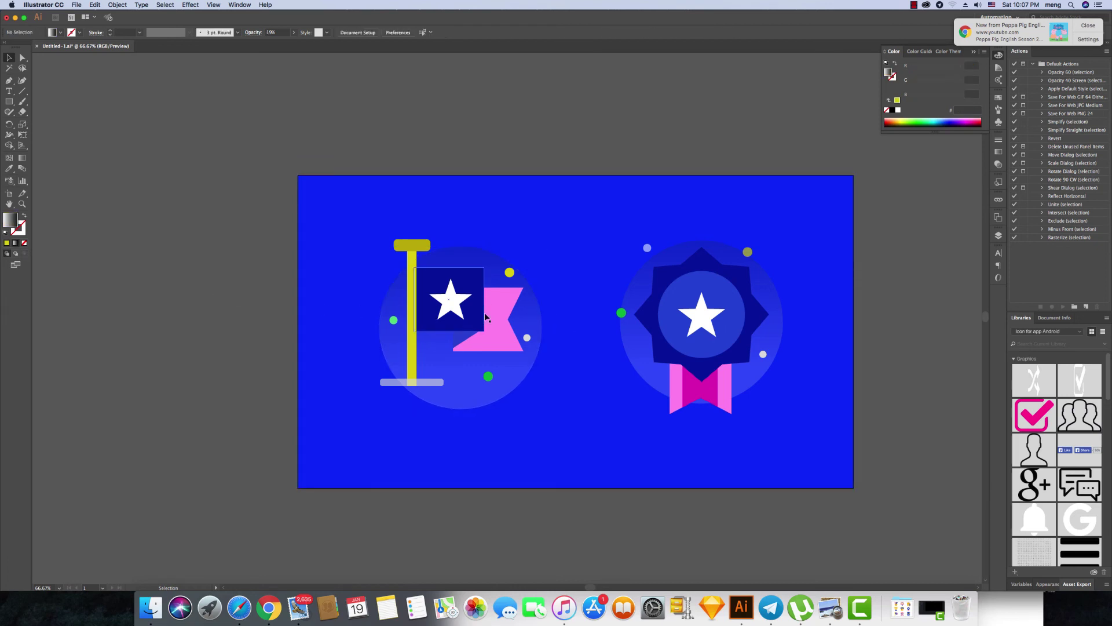
left_click(278, 43)
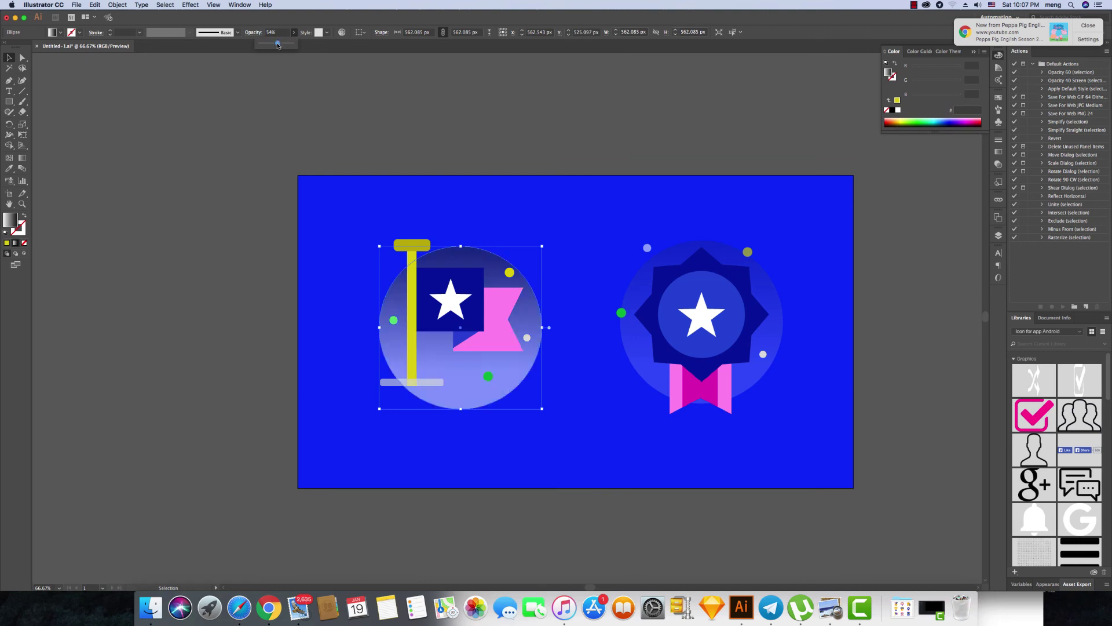
left_click(310, 110)
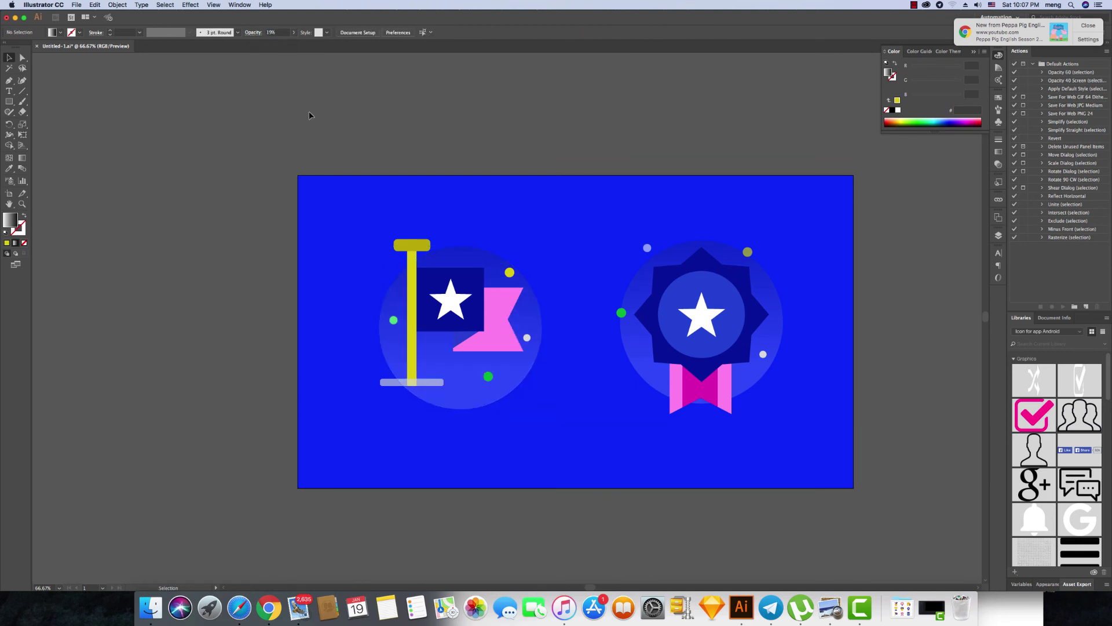
Change the background fill to darker navy 00248C.
left_click_drag(331, 162, 306, 161)
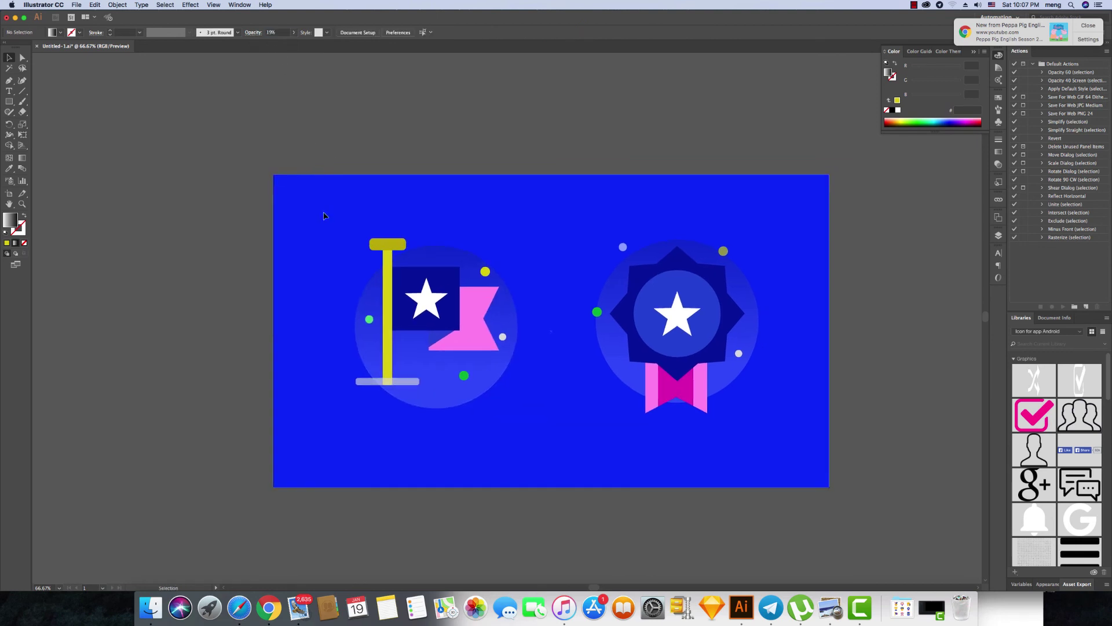
left_click(324, 215)
double_click(21, 224)
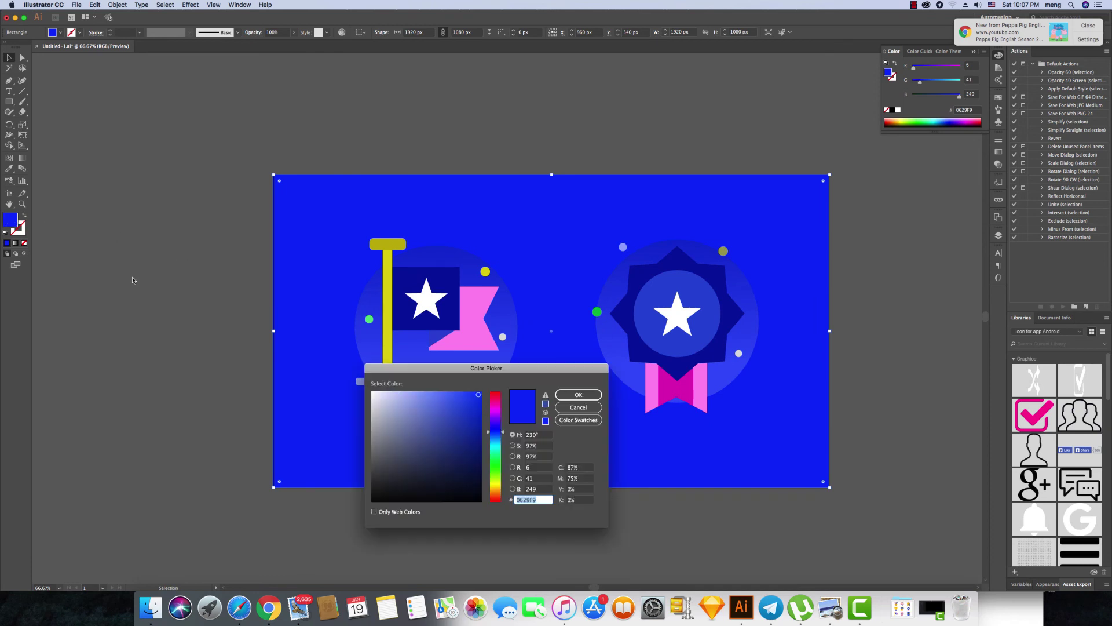
key("Return")
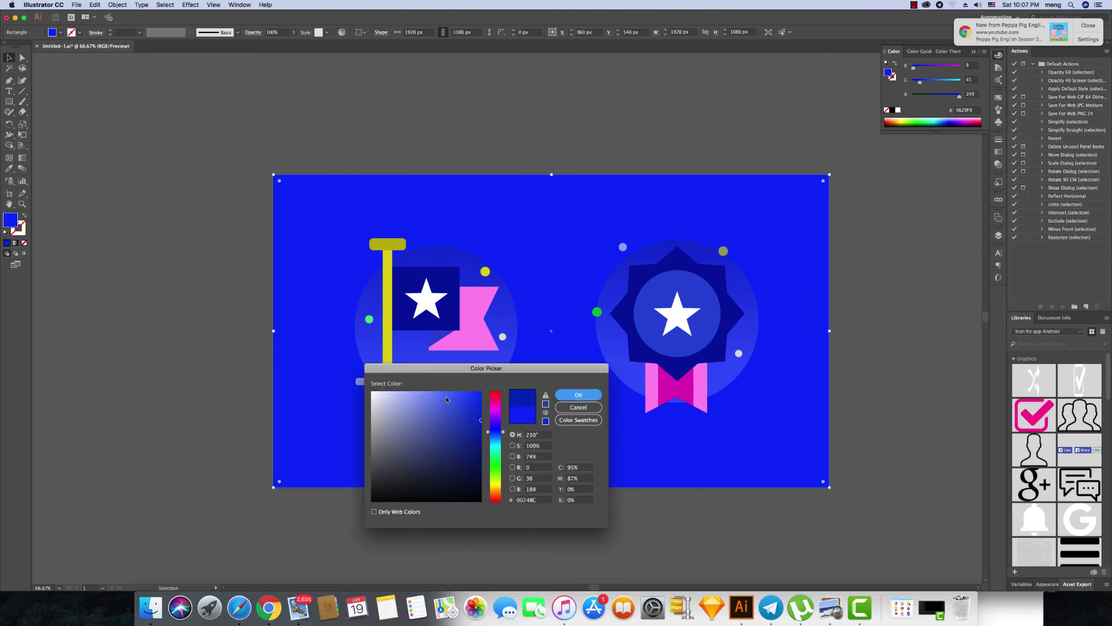
left_click(208, 360)
Swap the fill and stroke of the circle behind the flag.
scroll(204, 364, "down", 1)
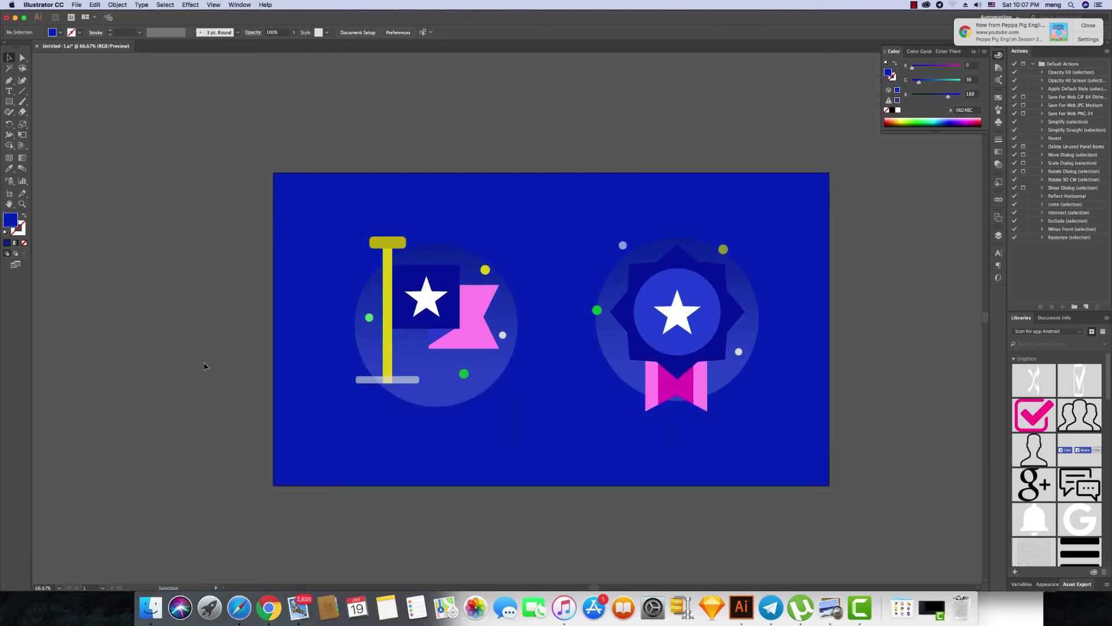
scroll(204, 366, "up", 1)
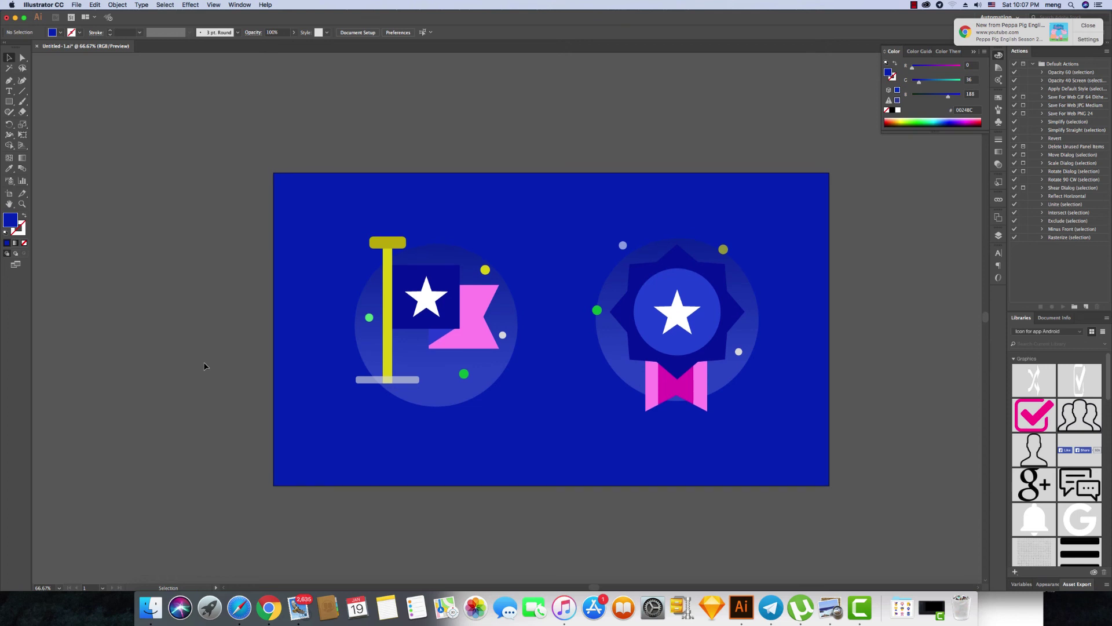
left_click(484, 387)
left_click(24, 217)
left_click(143, 291)
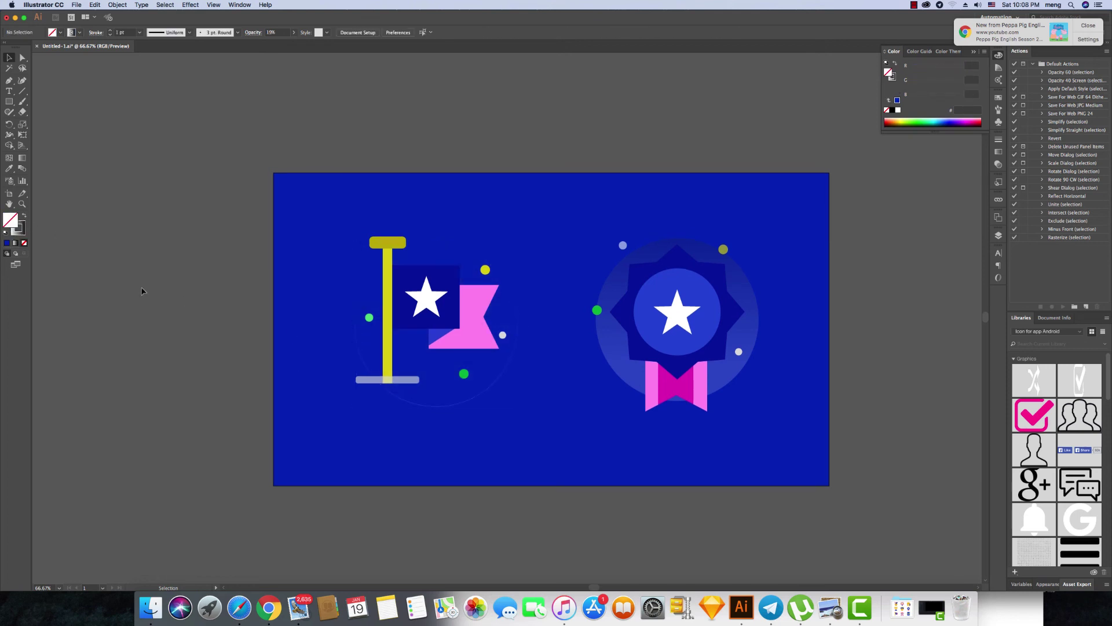
Swap the flag circle's fill back and set it to white FFFFFF.
left_click(422, 245)
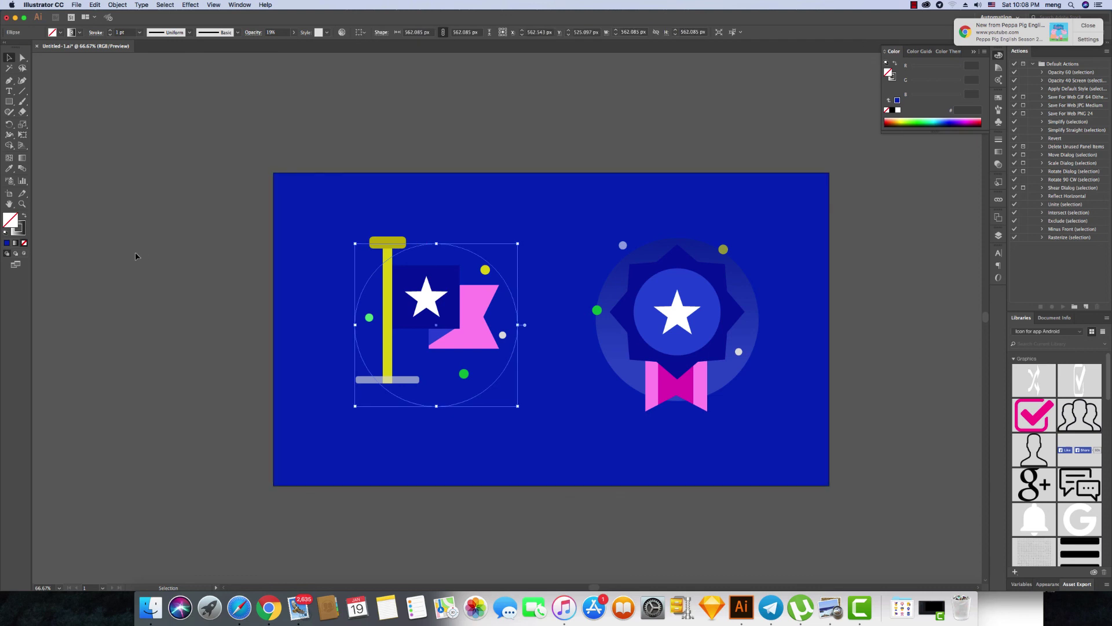
left_click(25, 217)
double_click(10, 220)
type("FFFFFF")
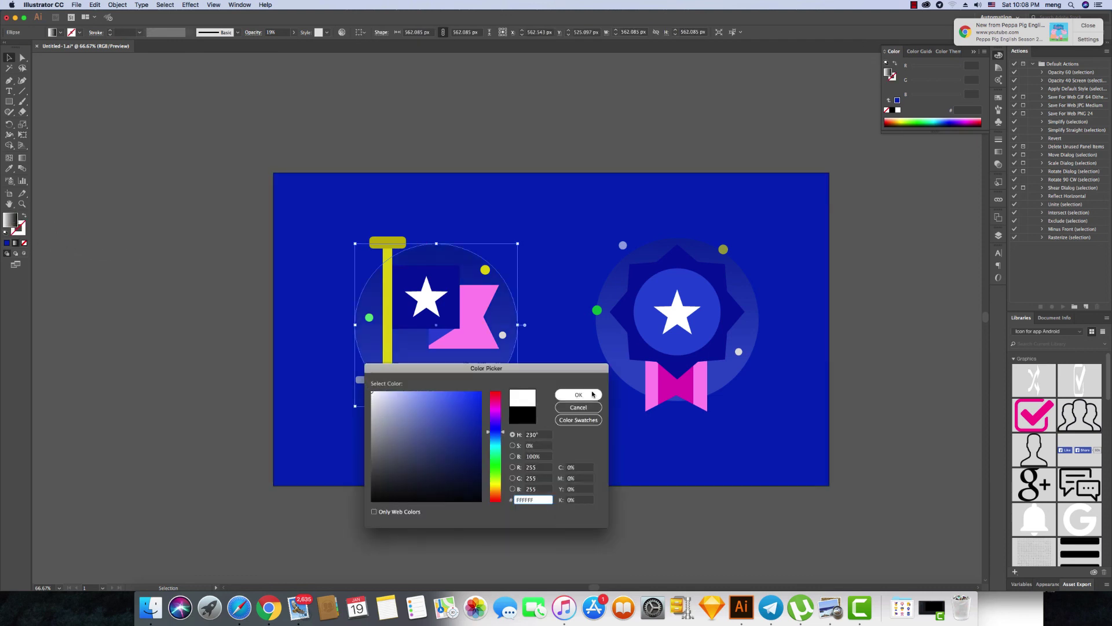
left_click(592, 394)
left_click(171, 375)
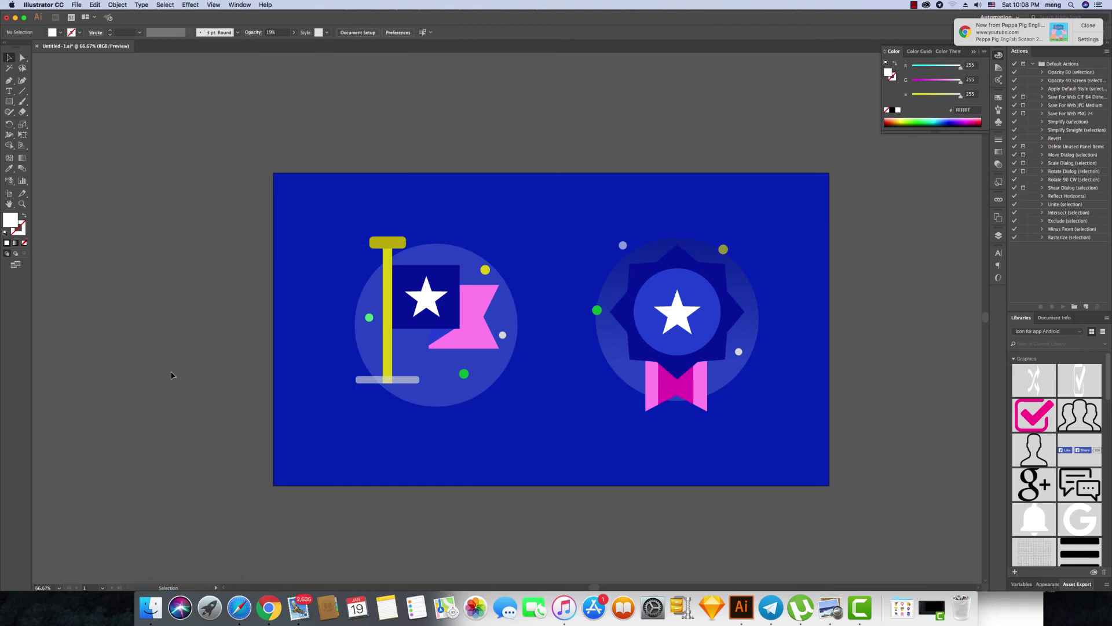
Copy the flag circle's light fill onto the circle behind the badge.
left_click(620, 371)
key("i")
left_click(493, 367)
key("v")
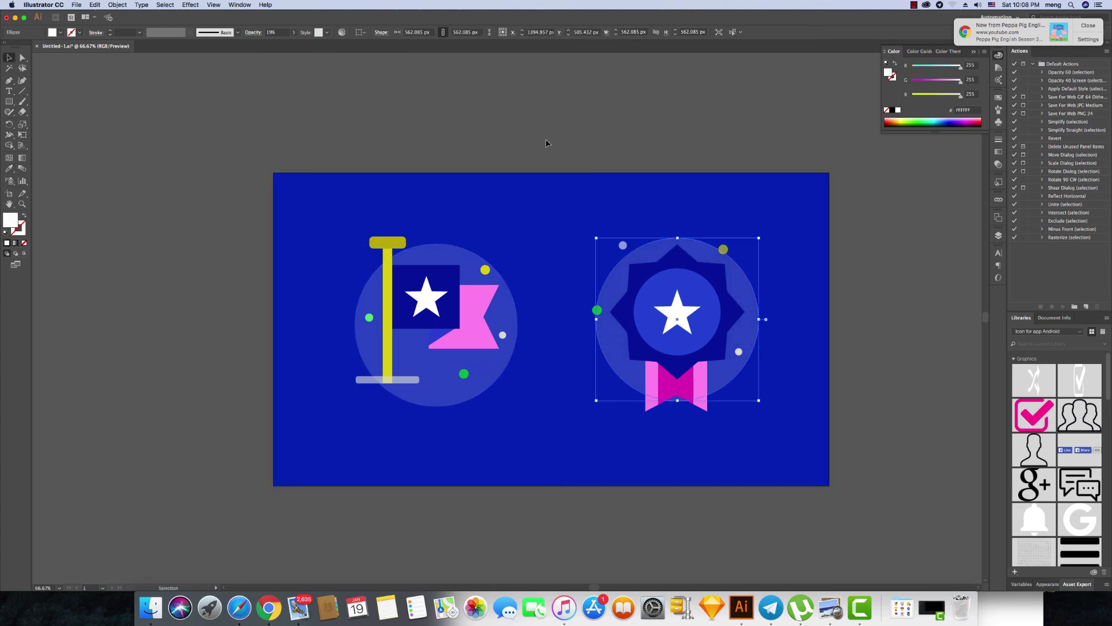
left_click(547, 141)
left_click(498, 359)
Enlarge the flag's translucent circle from 562 to about 612 px.
left_click(576, 129)
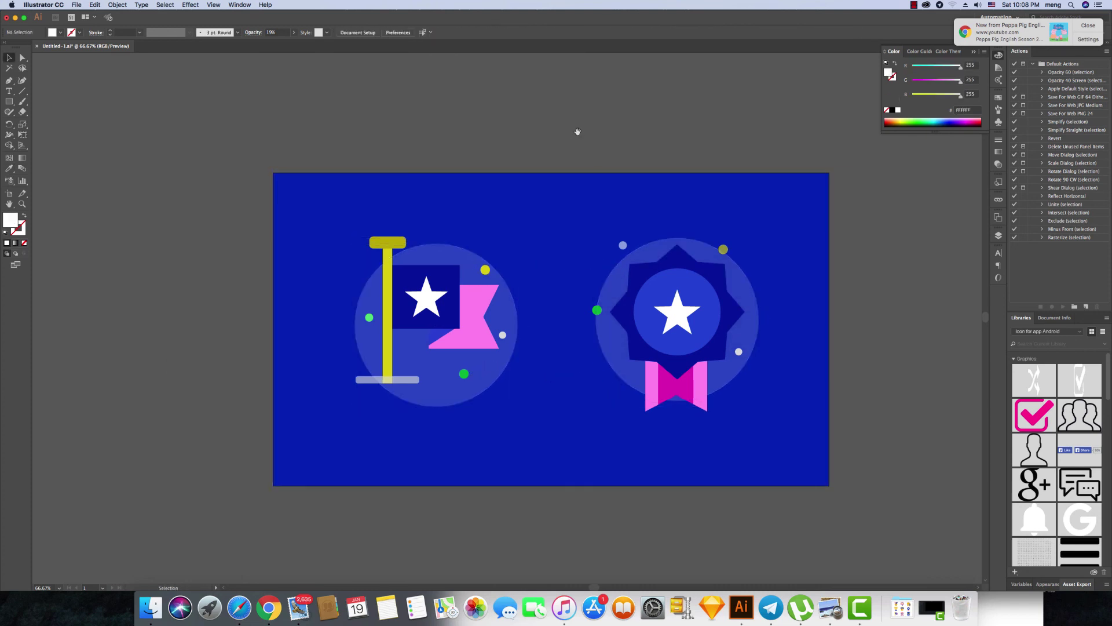
left_click_drag(576, 129, 619, 136)
left_click_drag(551, 310, 606, 309)
key("a")
left_click(605, 308)
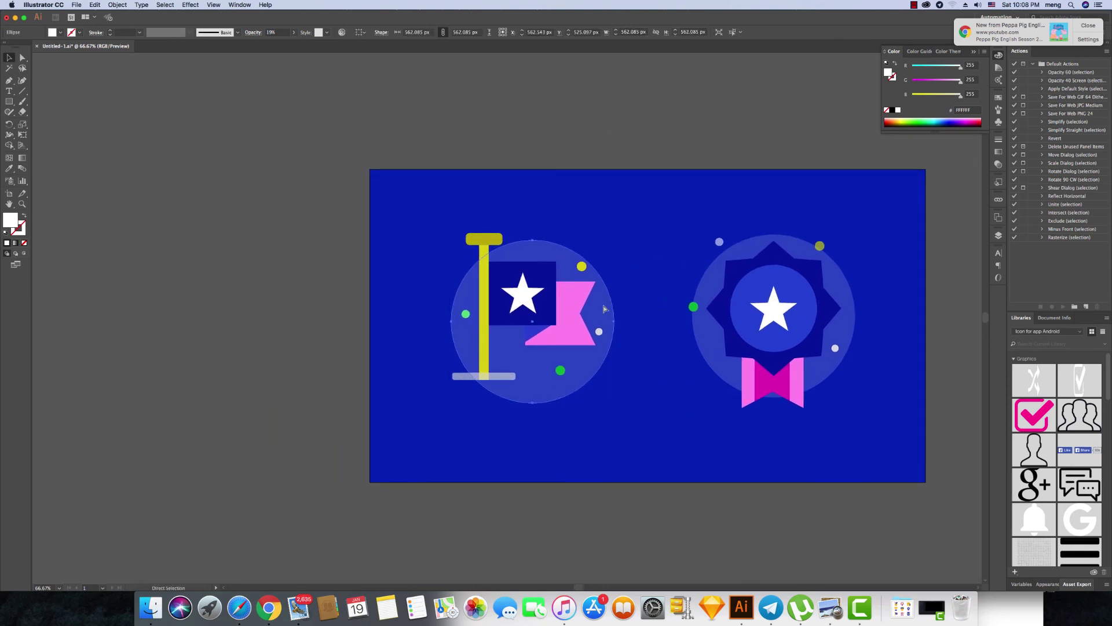
key("v")
left_click_drag(614, 241, 623, 234)
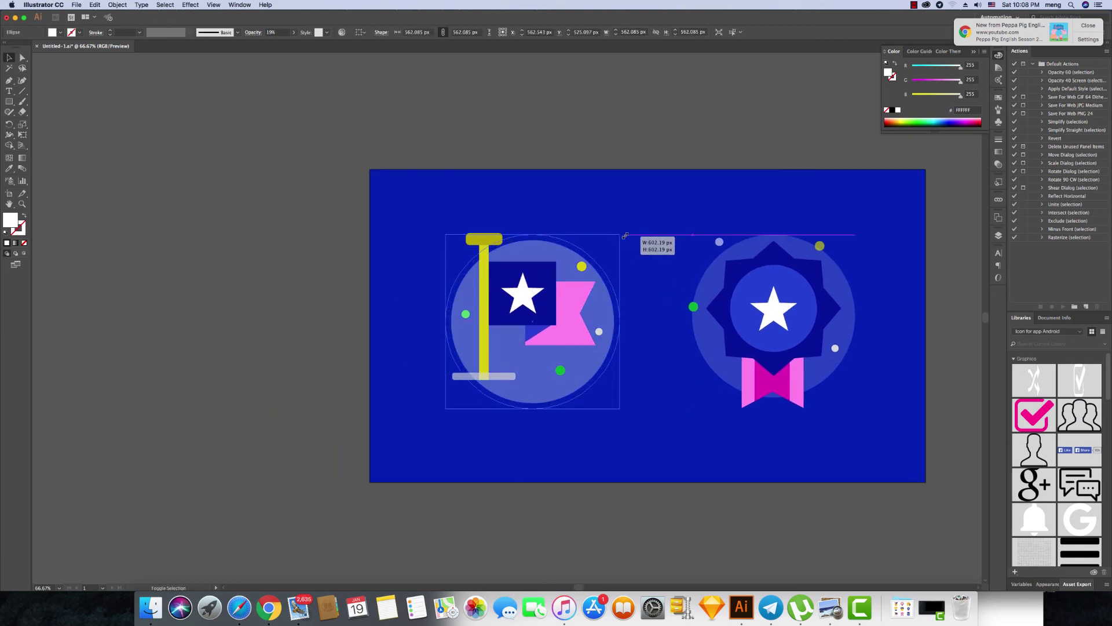
Enlarge the light circle behind the badge to about 605 px.
left_click(147, 273)
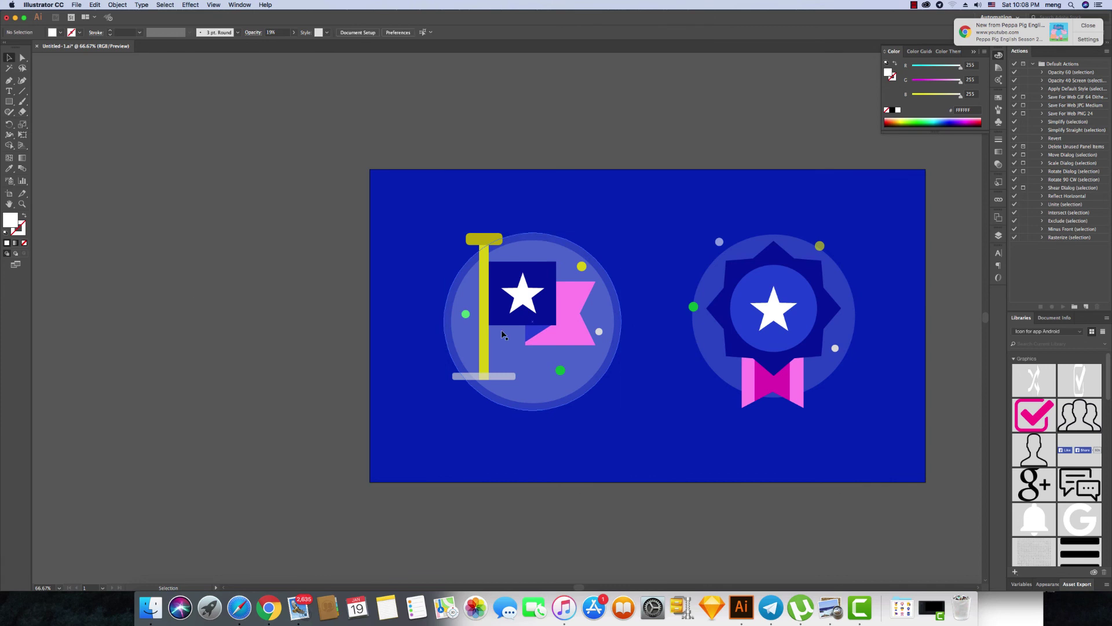
scroll(406, 301, "left", 2)
scroll(594, 338, "right", 5)
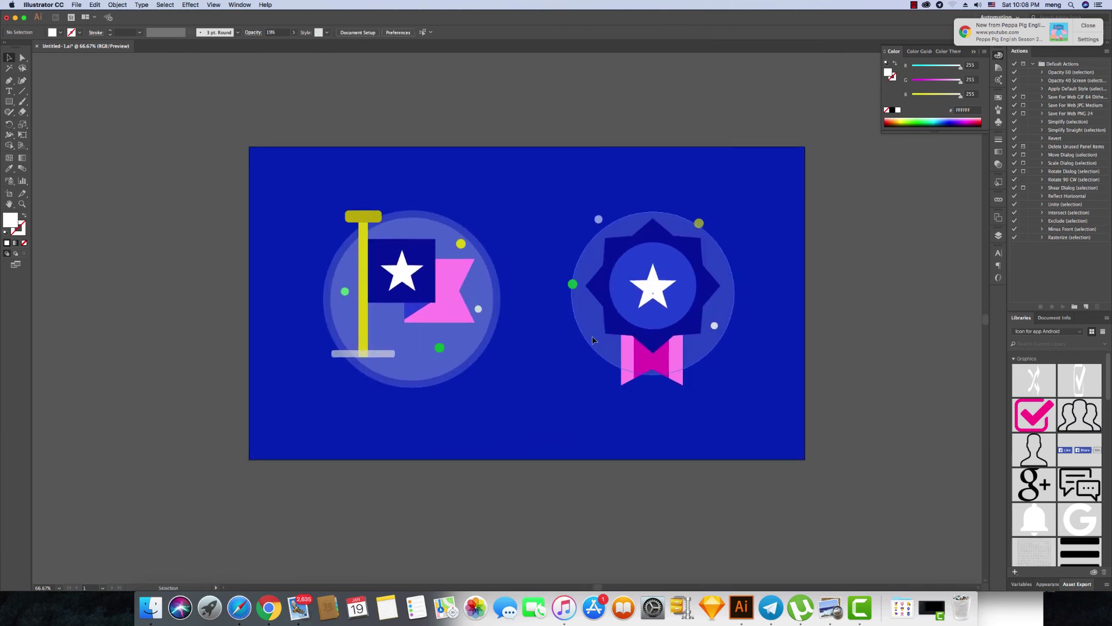
left_click(593, 340)
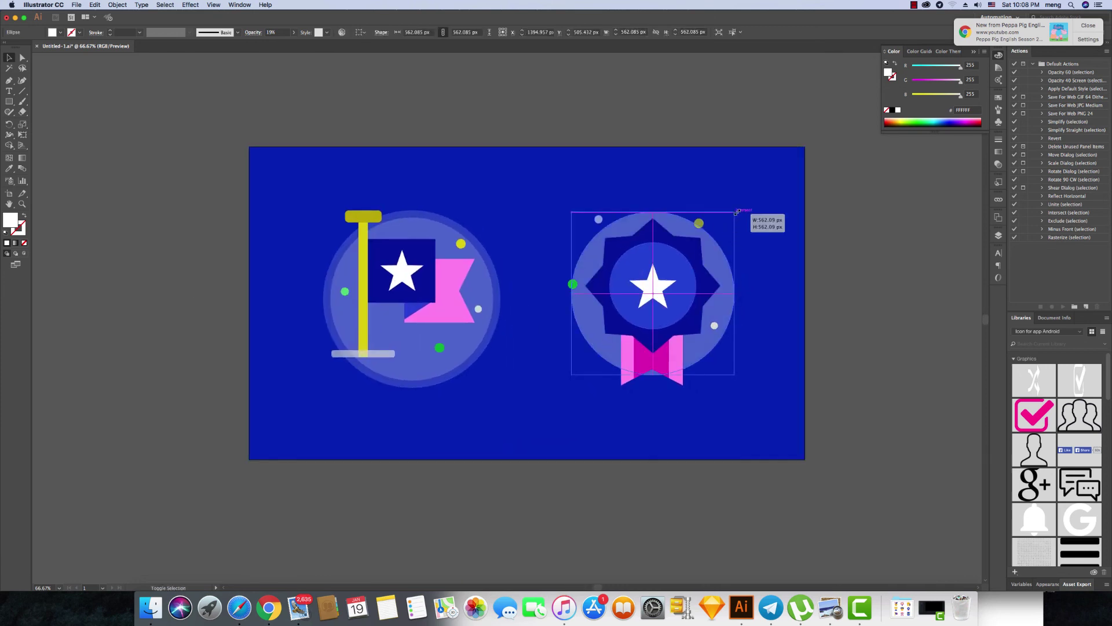
left_click_drag(736, 212, 744, 206)
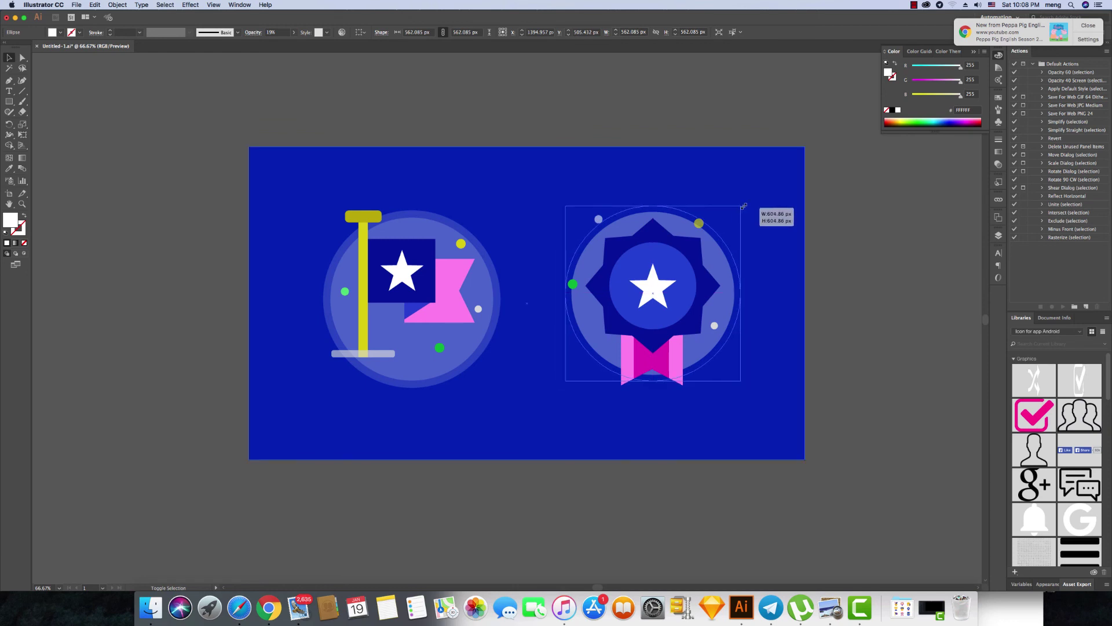
Scale the flag's outer circle up to about 652 px.
left_click(512, 301)
left_click_drag(512, 301, 558, 285)
left_click(556, 284)
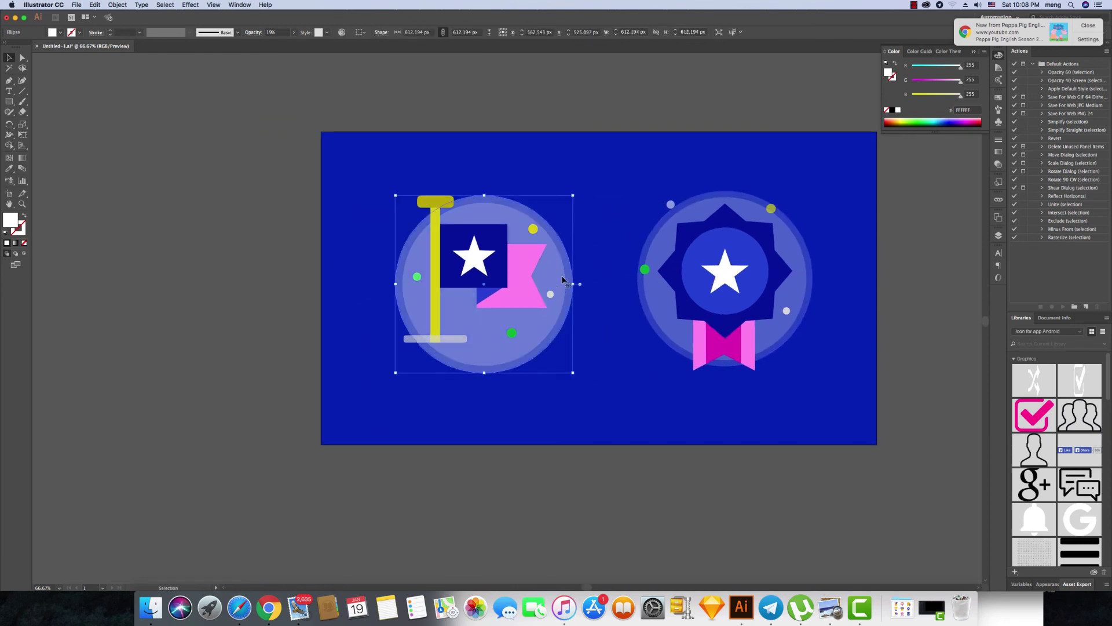
left_click_drag(572, 195, 579, 189)
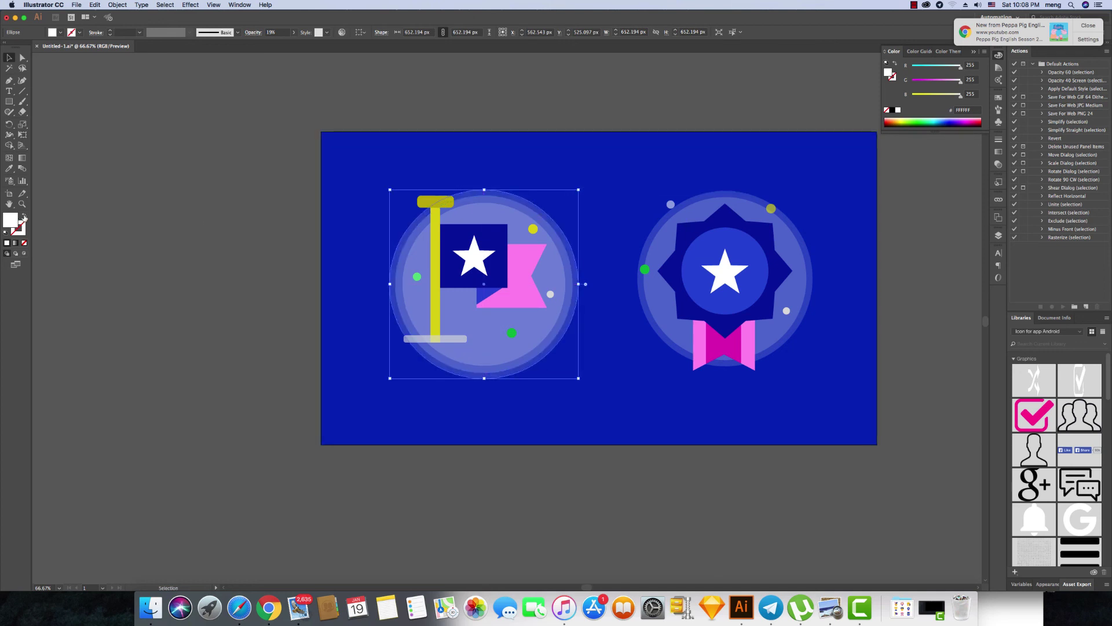
left_click(365, 235)
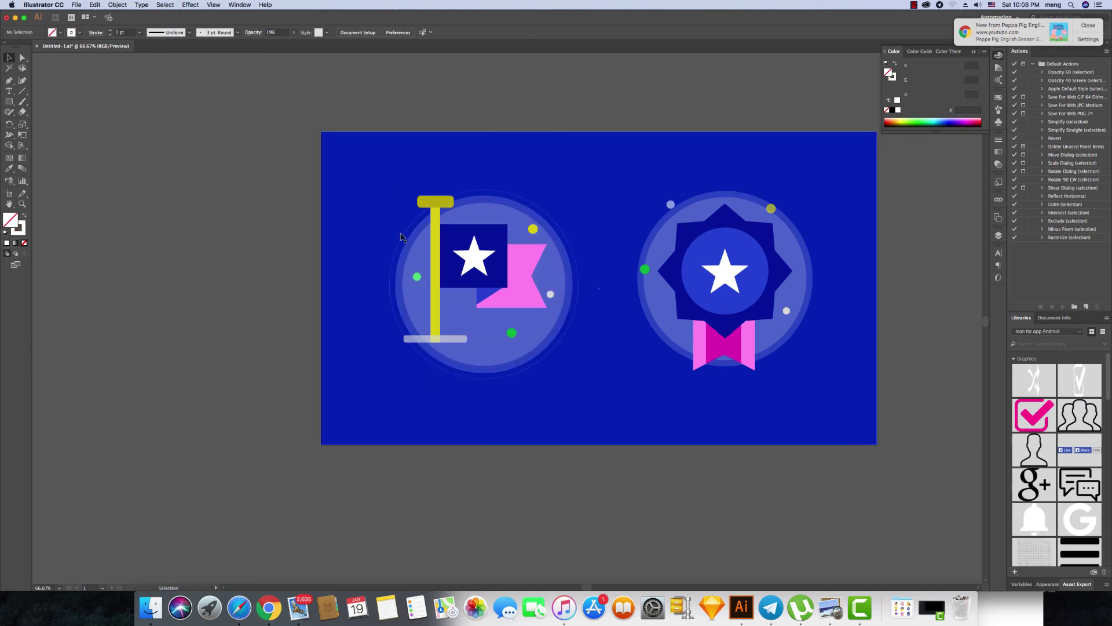
Alt-drag a copy of the flag's outer ring onto the badge and centre it horizontally.
left_click_drag(401, 237, 606, 236)
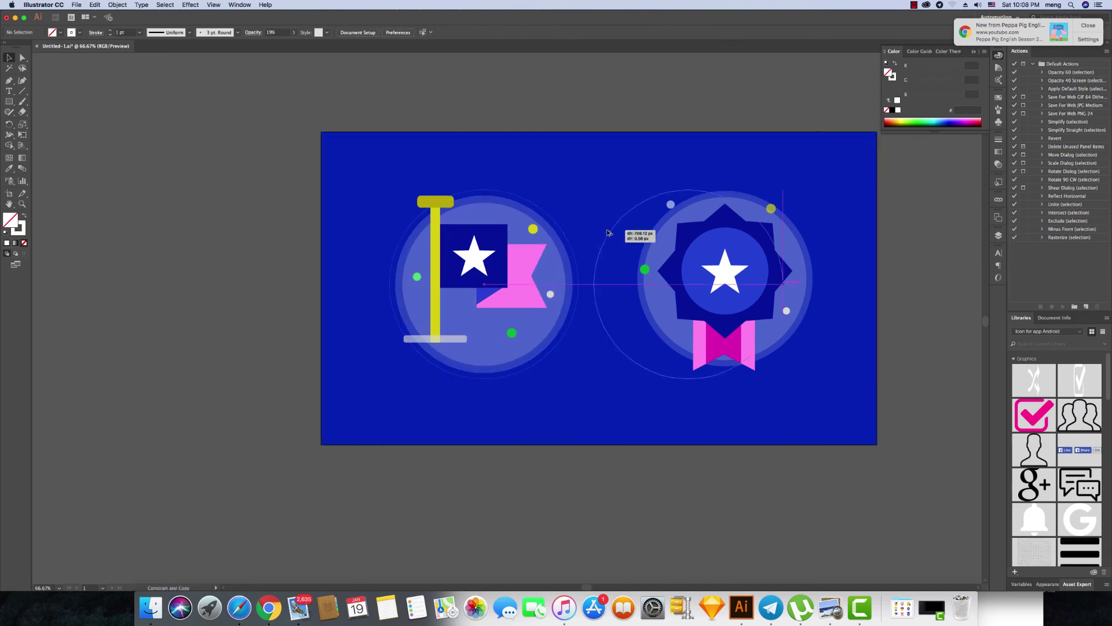
left_click(702, 212, "shift")
left_click(387, 32)
left_click(657, 206)
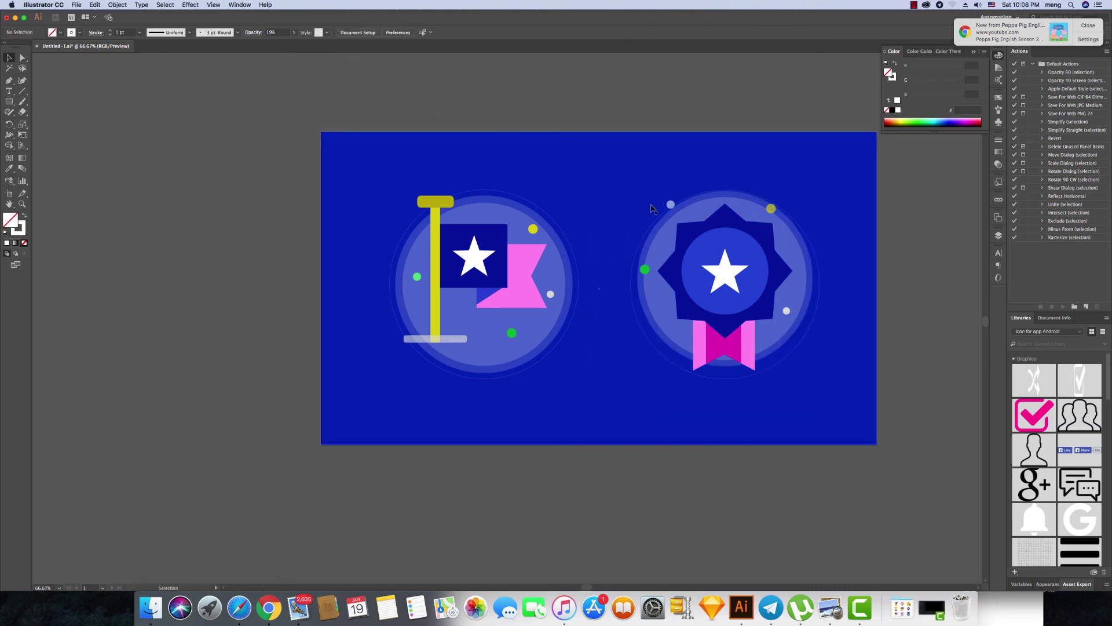
Enlarge the badge ring to about 646 px and swap its fill to a faint outline.
left_click(644, 238)
left_click(648, 243)
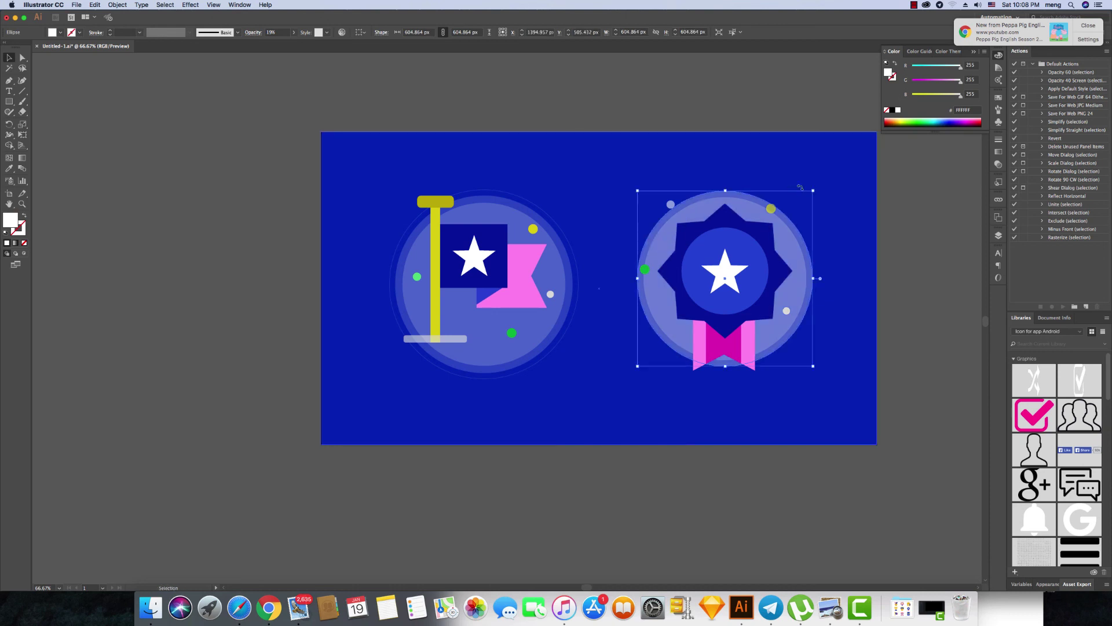
left_click_drag(813, 190, 818, 184)
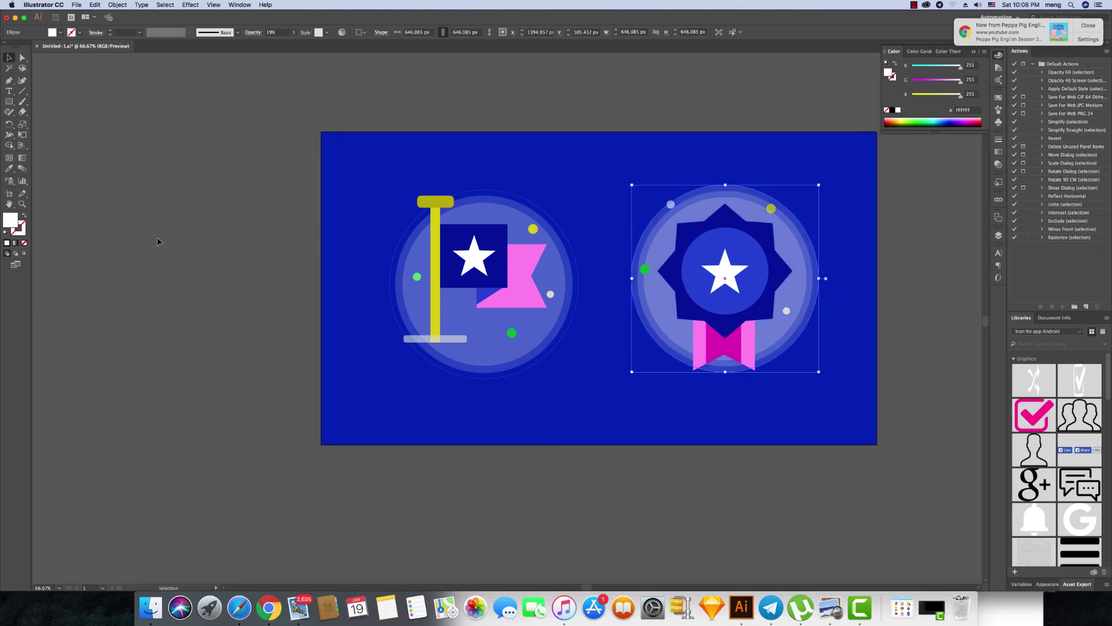
left_click(24, 215)
left_click(171, 259)
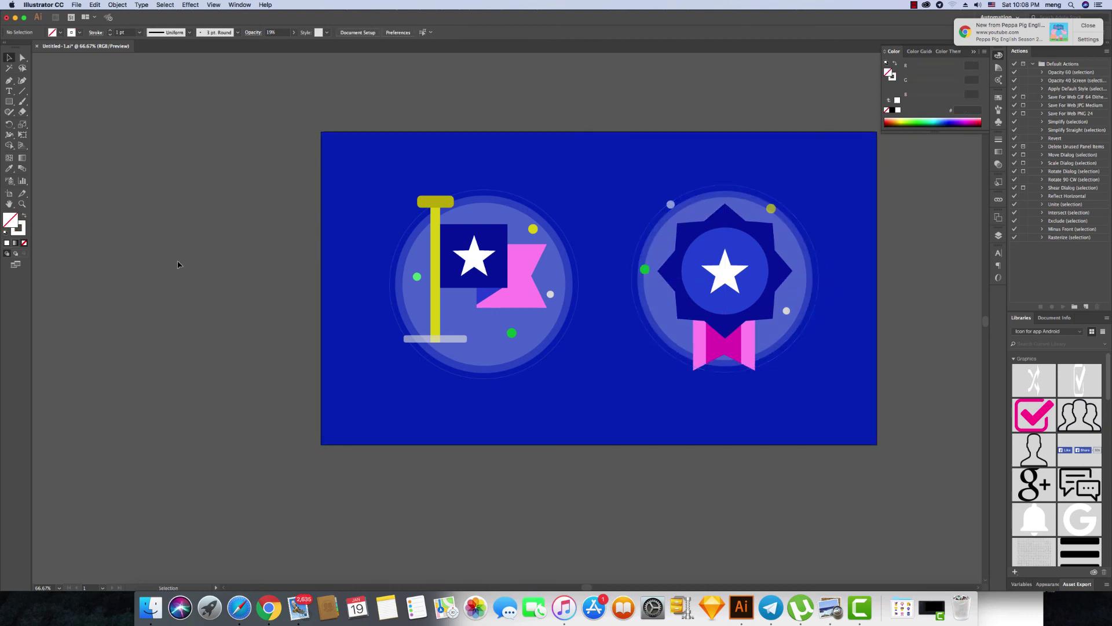
scroll(178, 264, "right", 3)
scroll(178, 264, "up", 1)
left_click(529, 261)
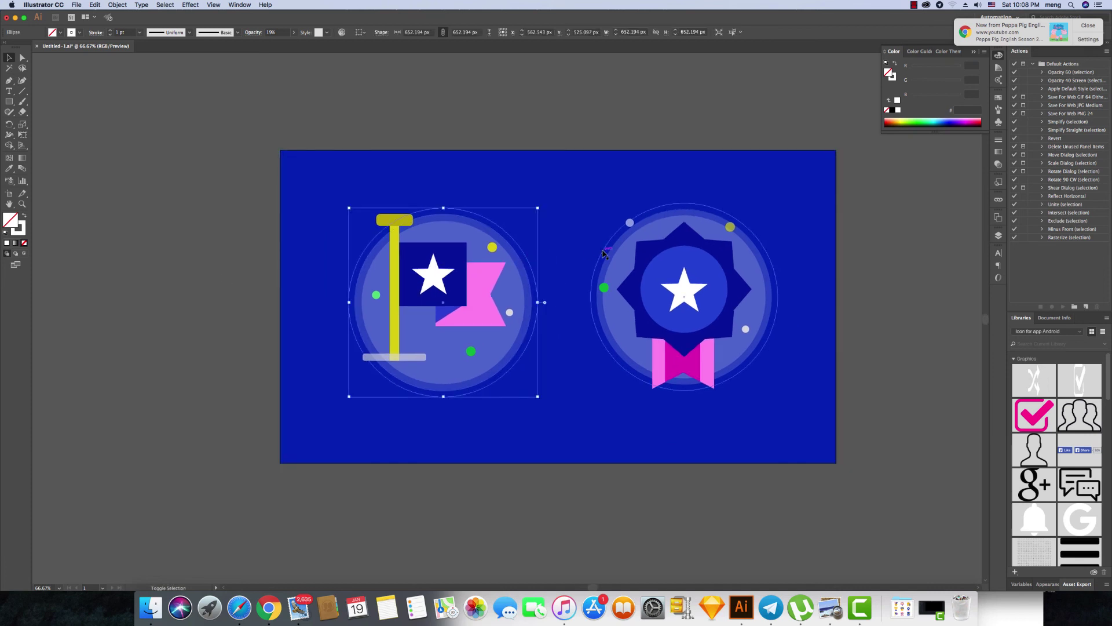
Set both outer rings' stroke weight to 3 pt, then close the notification banner.
left_click(602, 251, "shift")
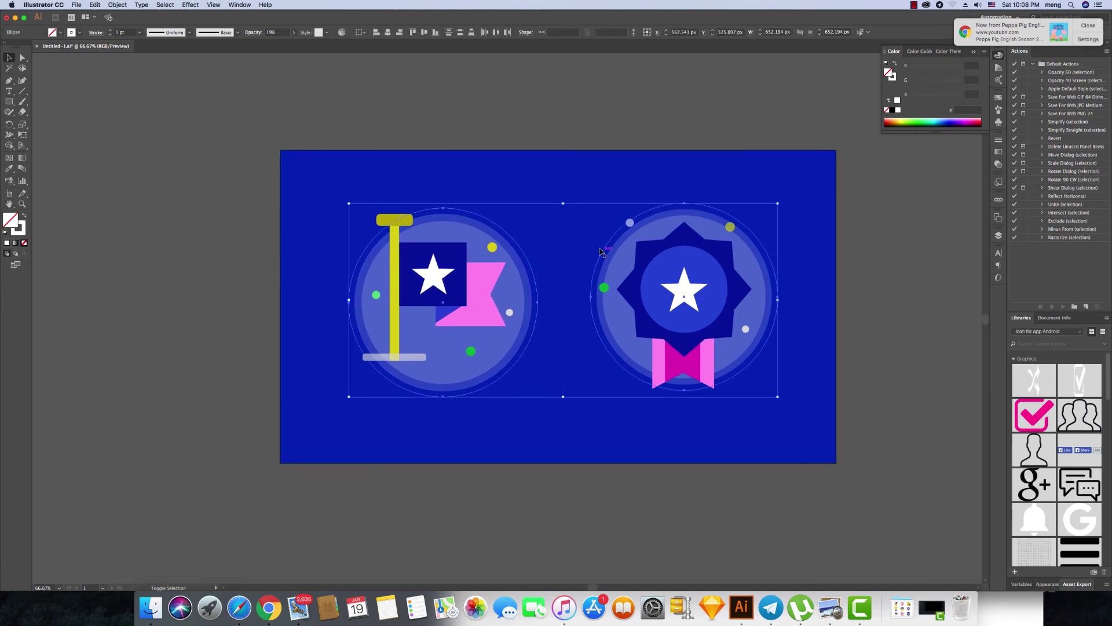
left_click(138, 33)
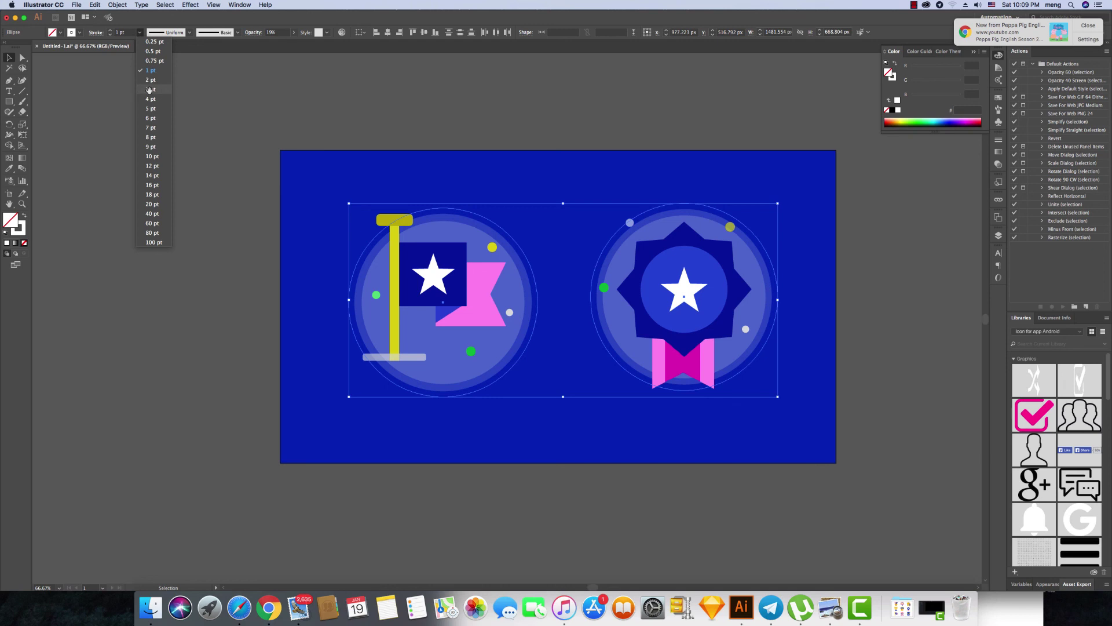
left_click(150, 89)
scroll(257, 157, "up", 2)
scroll(258, 157, "left", 3)
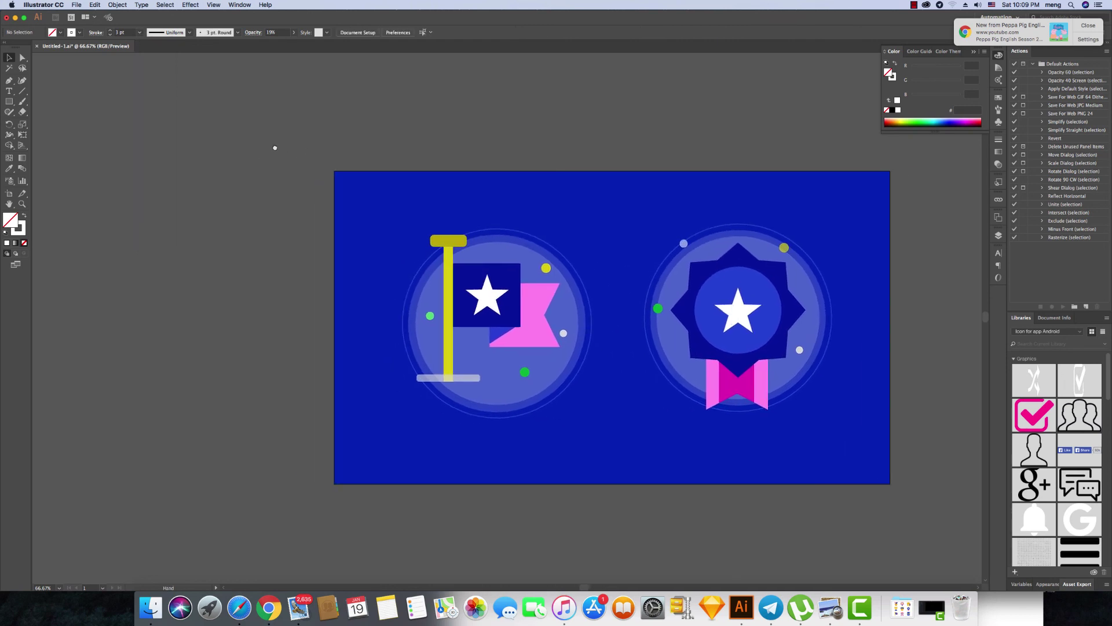
left_click_drag(428, 156, 406, 129)
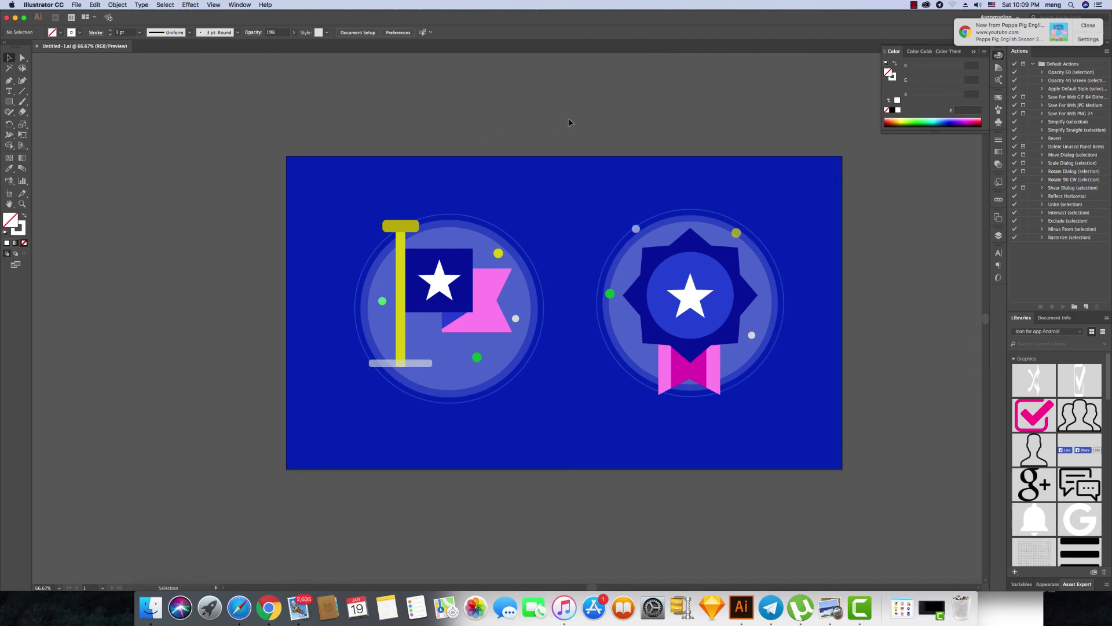
left_click(1089, 29)
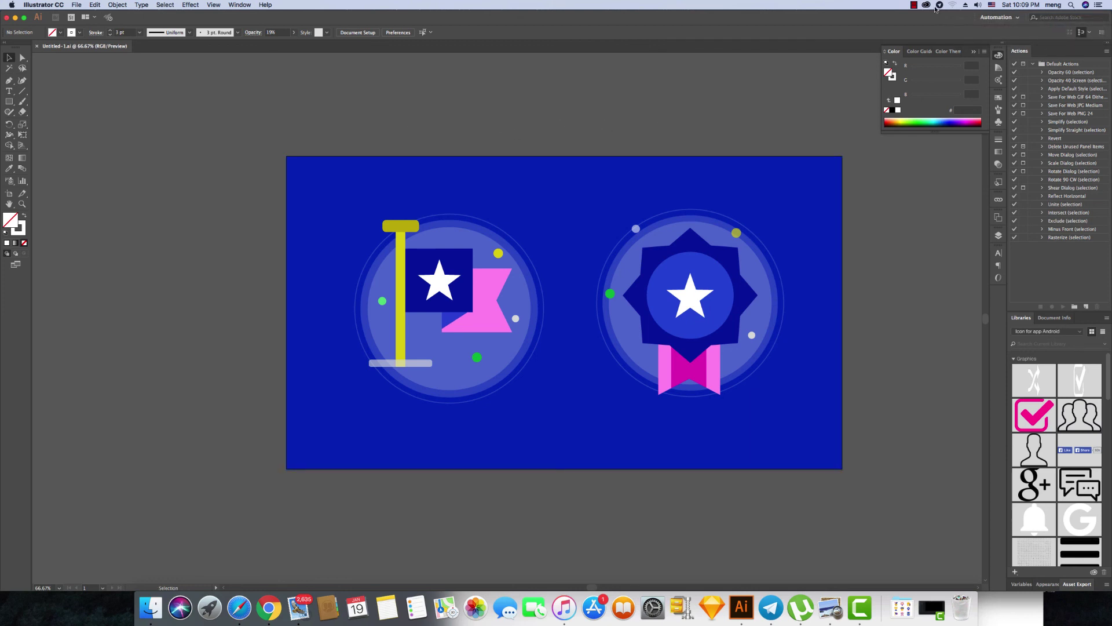